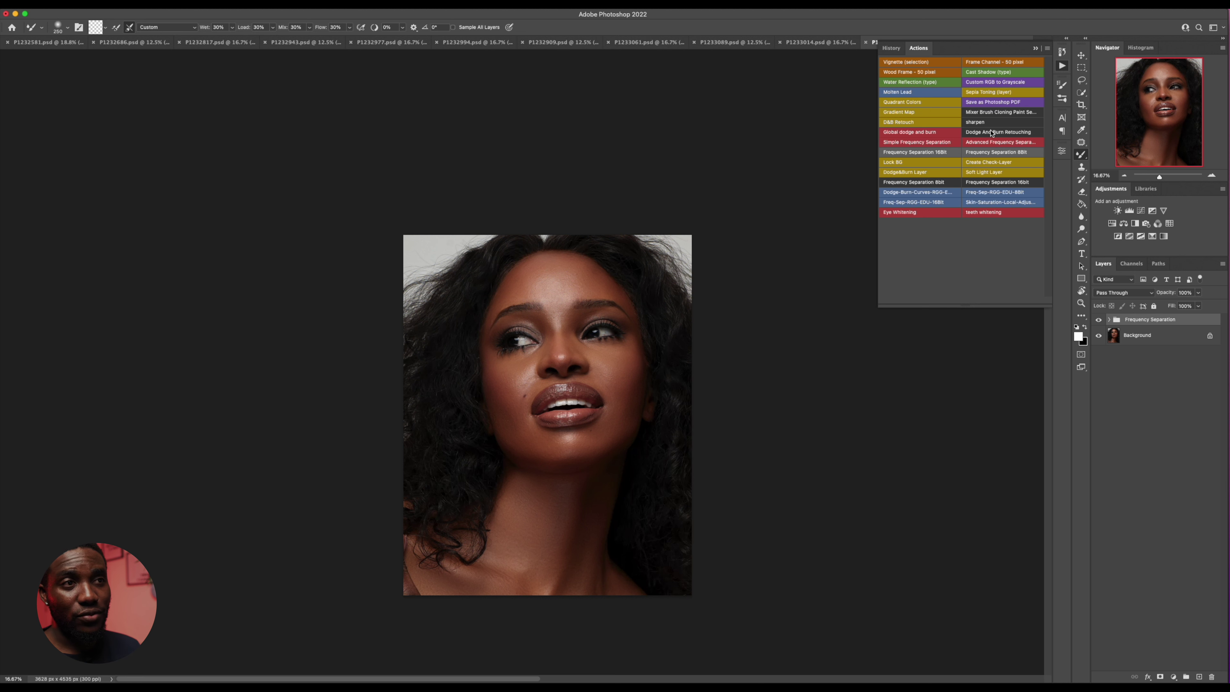
# Step: Run the Dodge And Burn Retouching action and expand the DnB group to show its Burn and Dodge curves layers
pyautogui.click(991, 134)
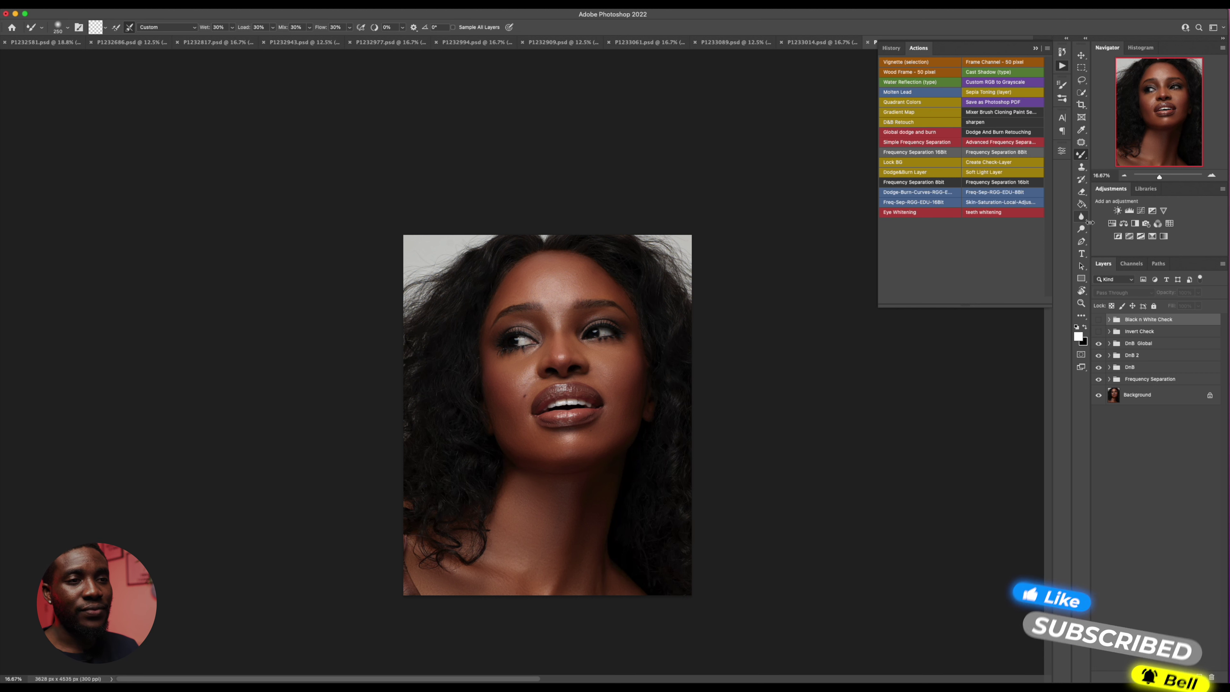
pyautogui.click(1109, 367)
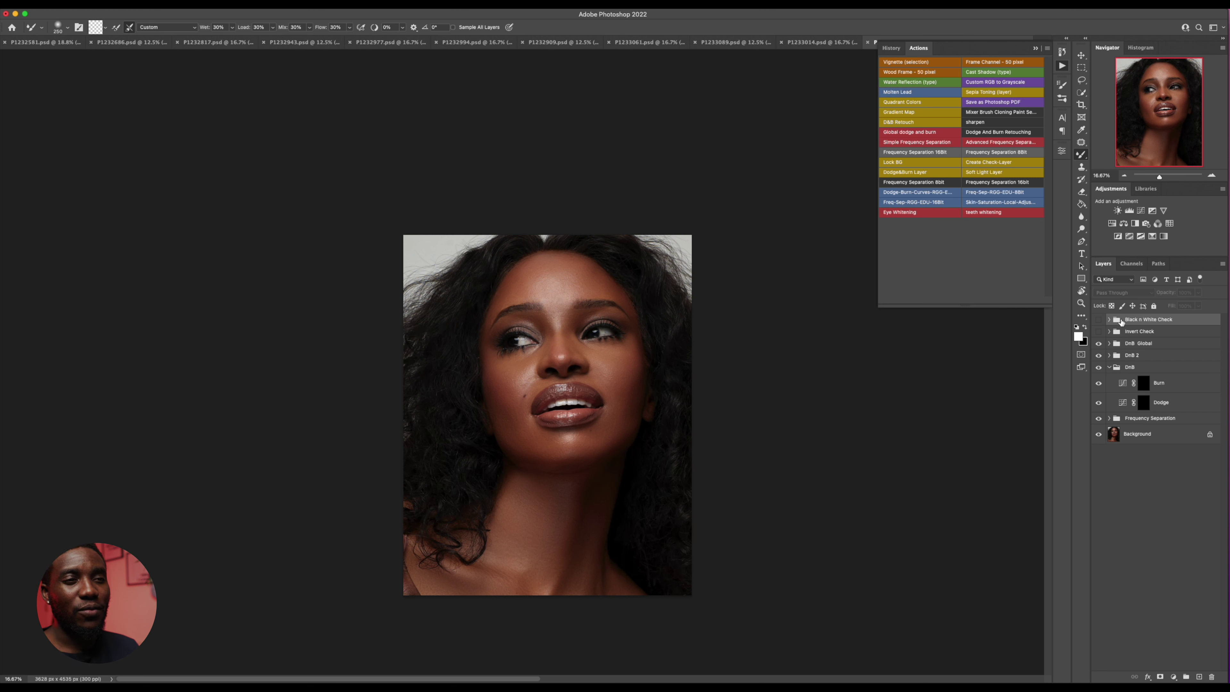
# Step: Show and expand the Invert Check group, and set the midtone input of its Levels 1 layer to 0.28
pyautogui.click(1099, 330)
pyautogui.click(1109, 331)
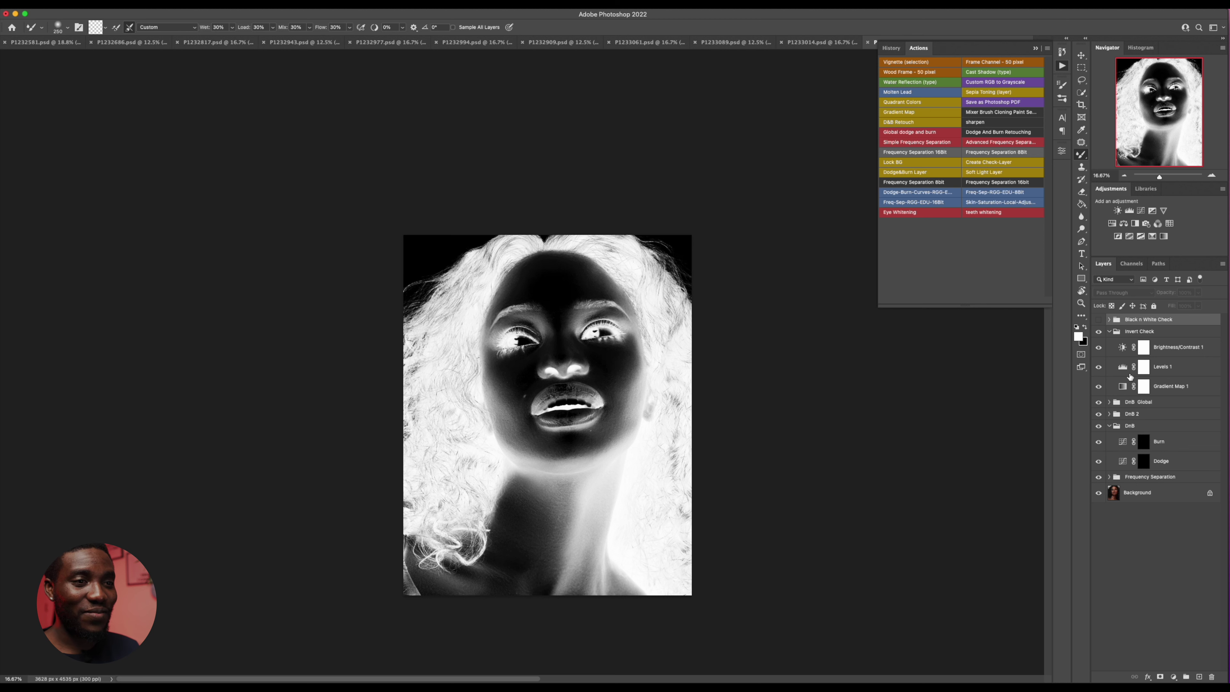
pyautogui.moveTo(1122, 368); pyautogui.dragTo(1122, 367)
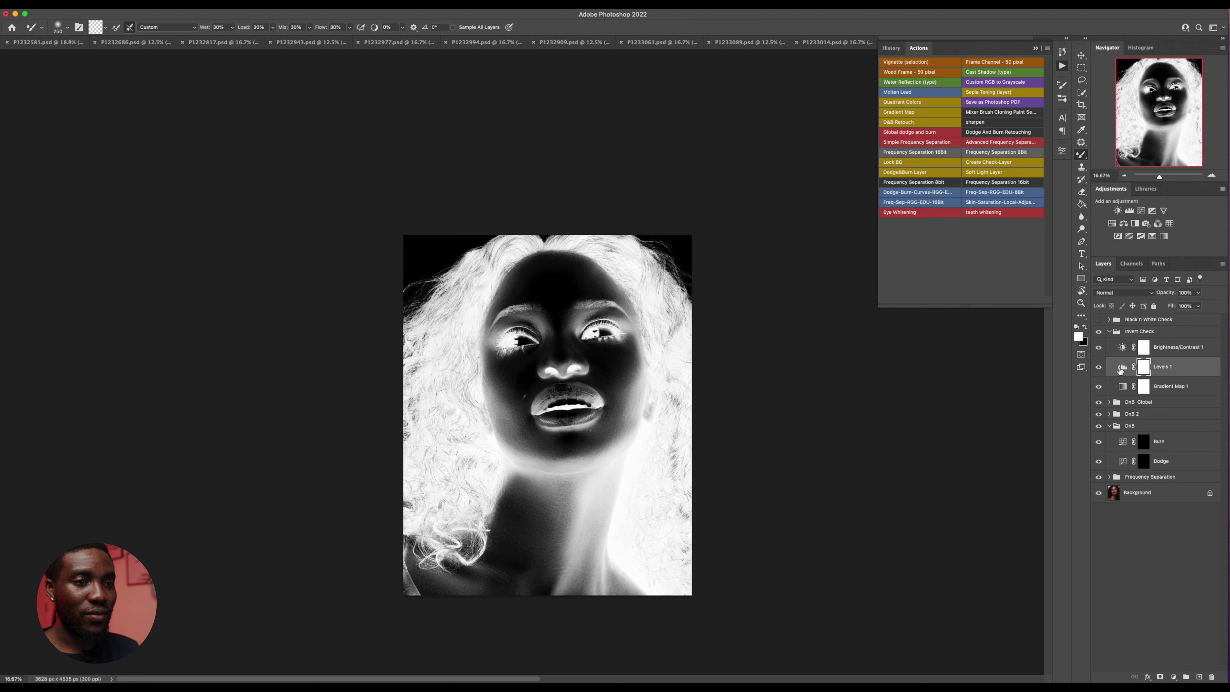
pyautogui.doubleClick(1122, 368)
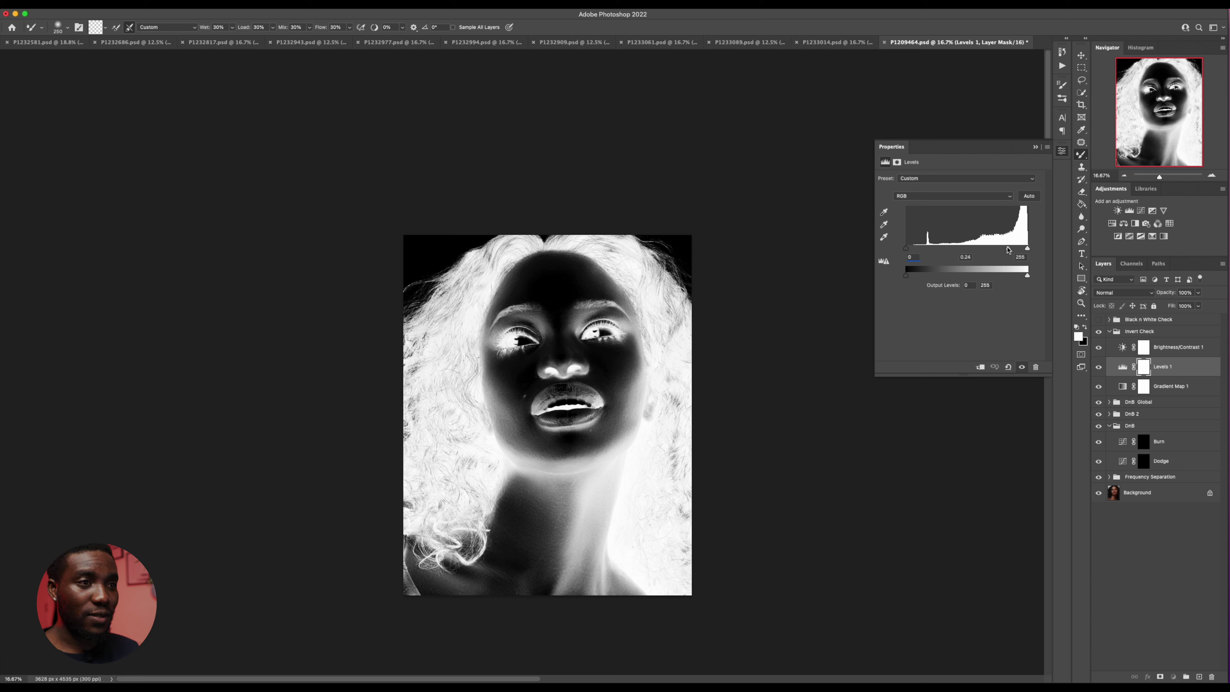
pyautogui.moveTo(1007, 249)
pyautogui.mouseDown()
pyautogui.moveTo(944, 257)
pyautogui.moveTo(1004, 249)
pyautogui.mouseUp()
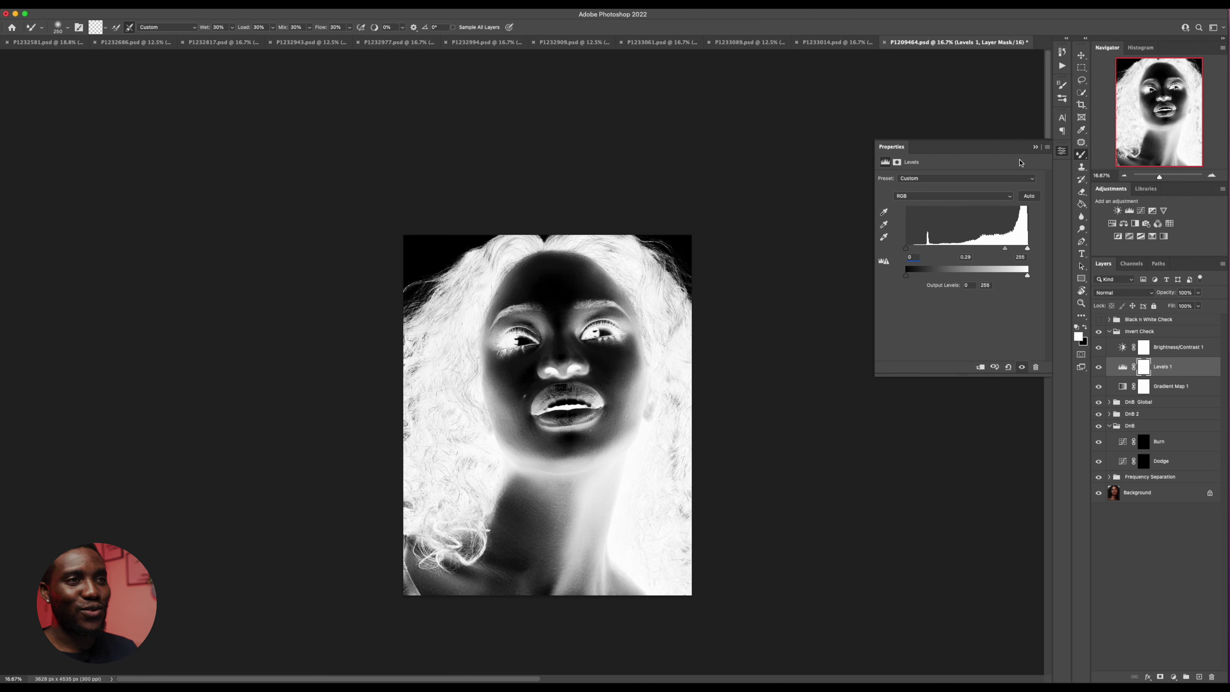
pyautogui.click(1035, 147)
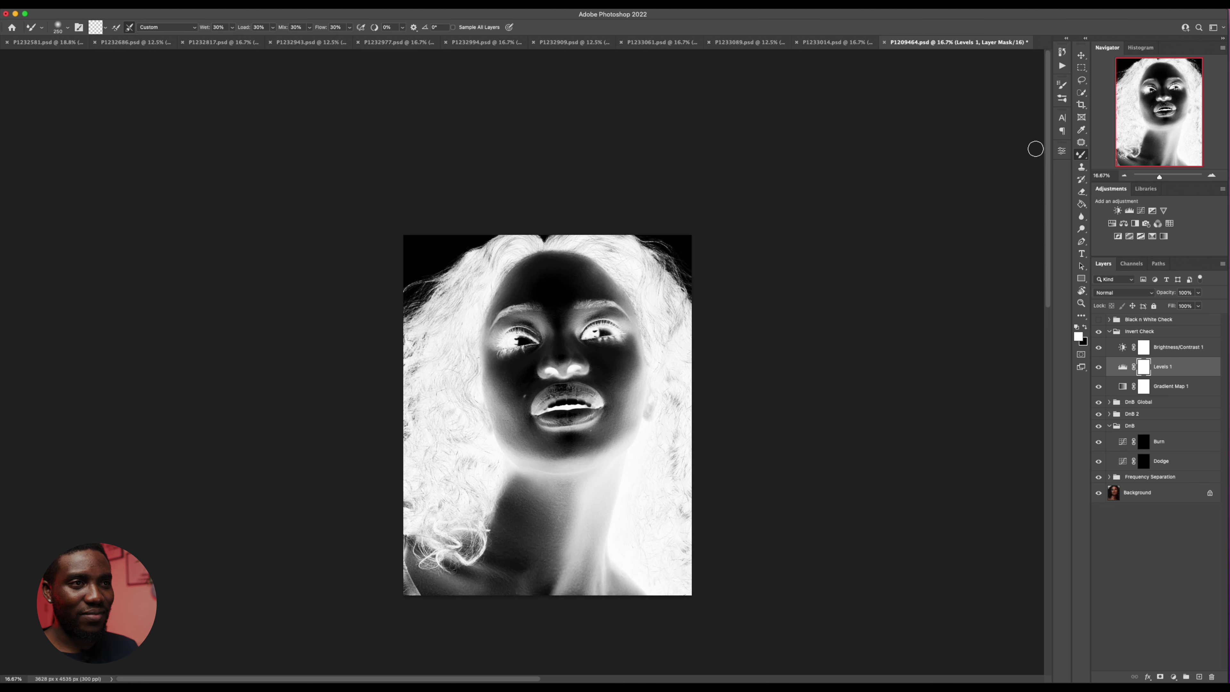
# Step: Select the Dodge layer's mask in the DnB group and choose the Brush tool with the Soft Round preset
pyautogui.click(1144, 460)
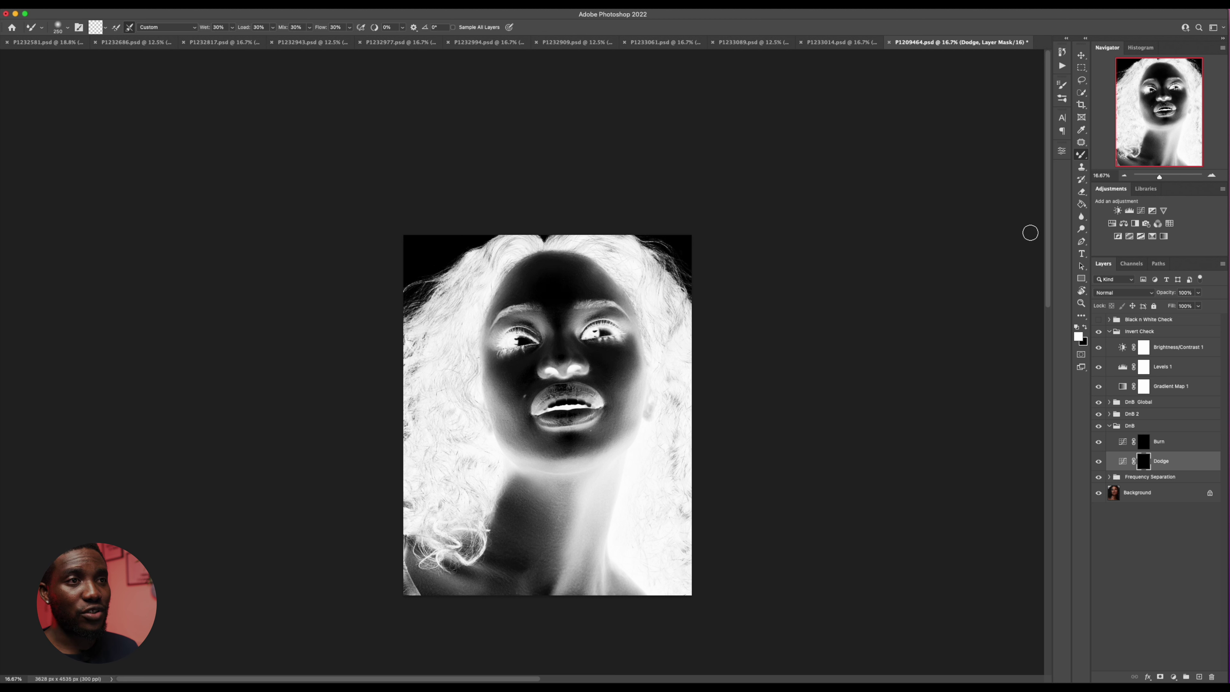
pyautogui.rightClick(1081, 154)
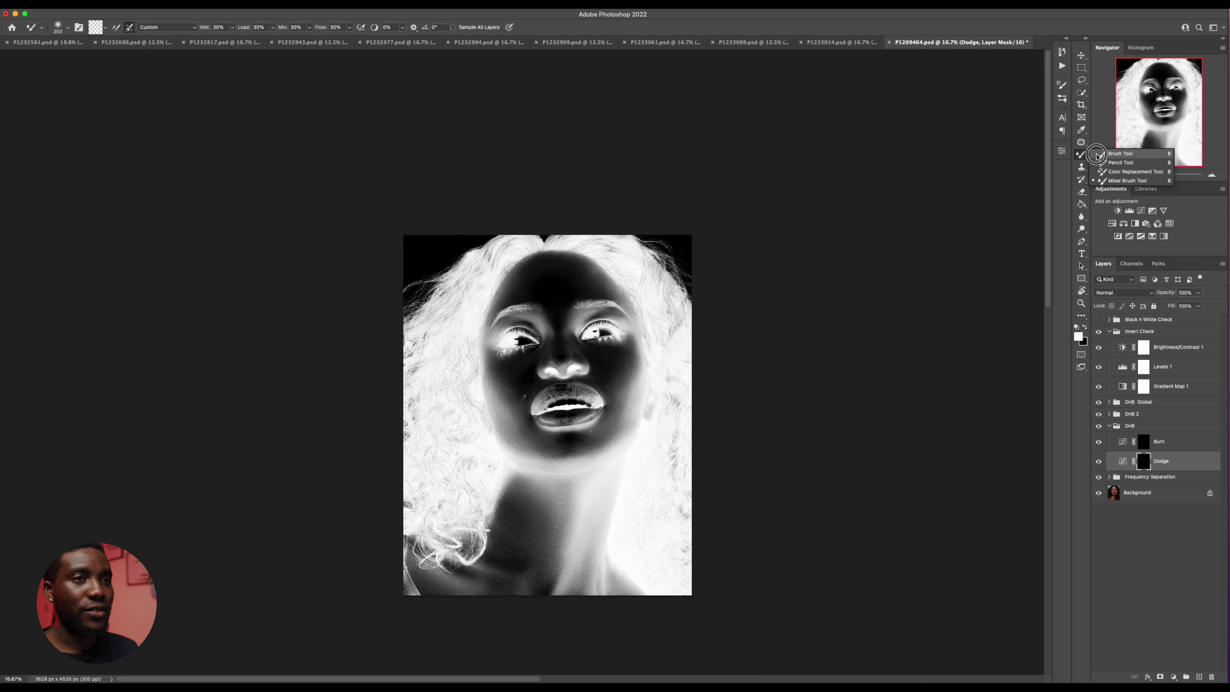
pyautogui.click(1109, 152)
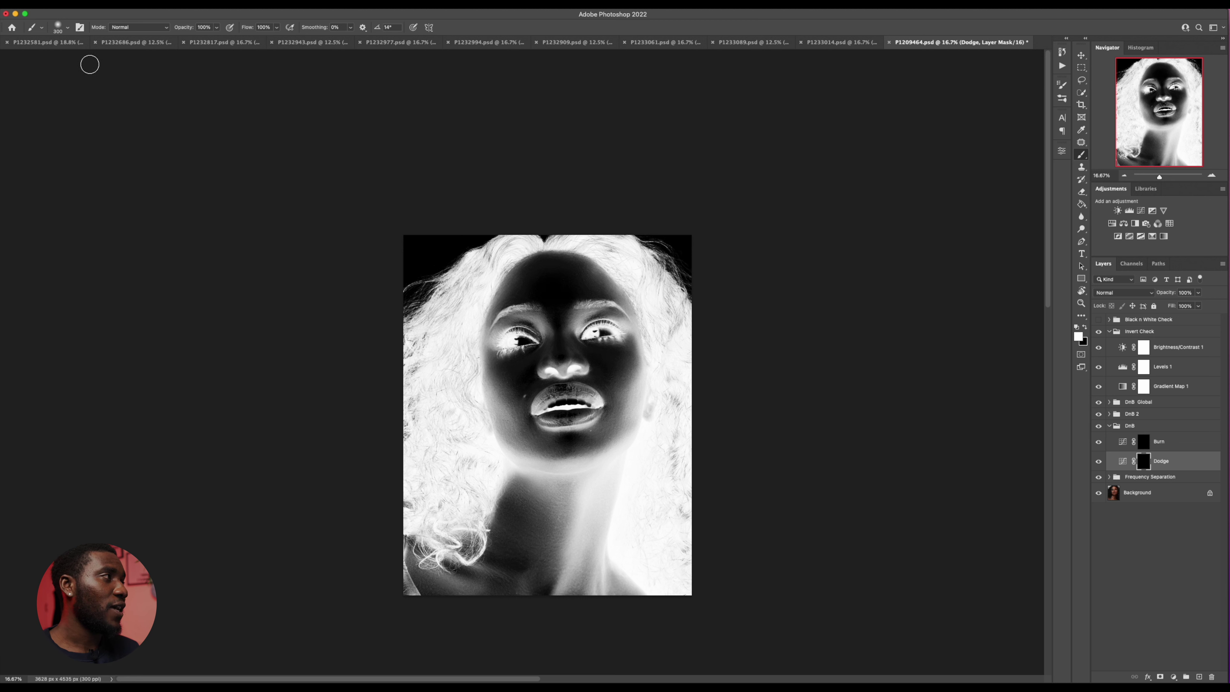
pyautogui.click(59, 28)
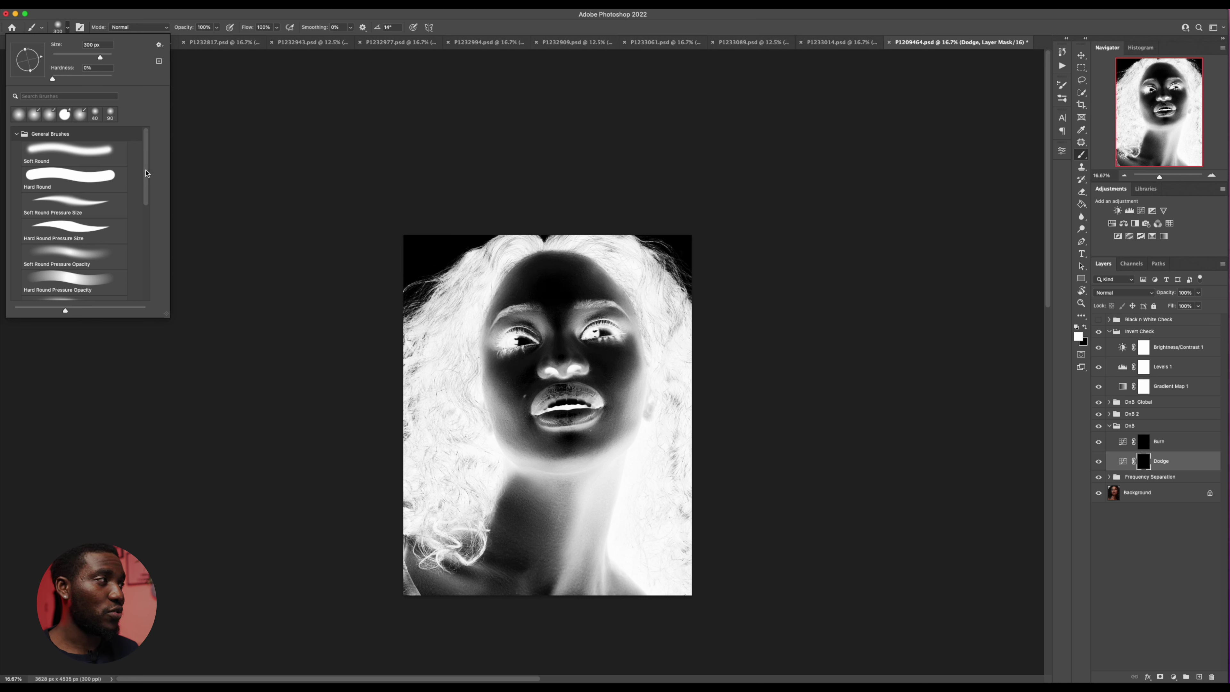
pyautogui.moveTo(146, 171); pyautogui.dragTo(145, 273)
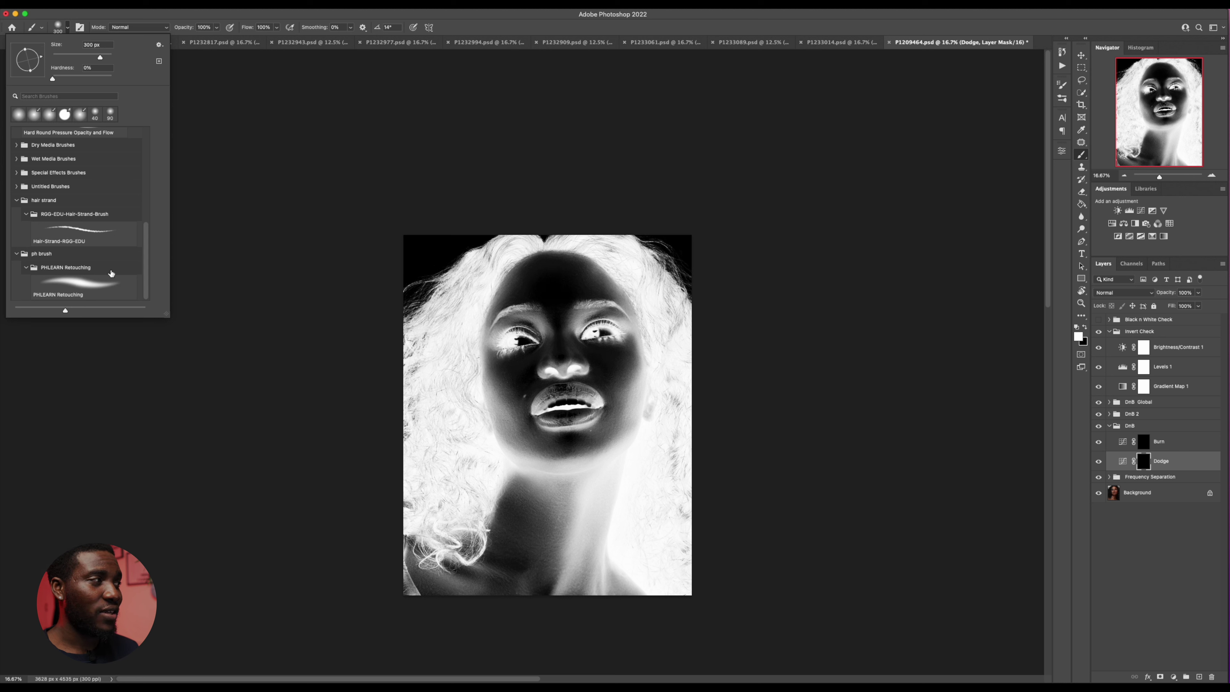
pyautogui.scroll(5, 131, 190)
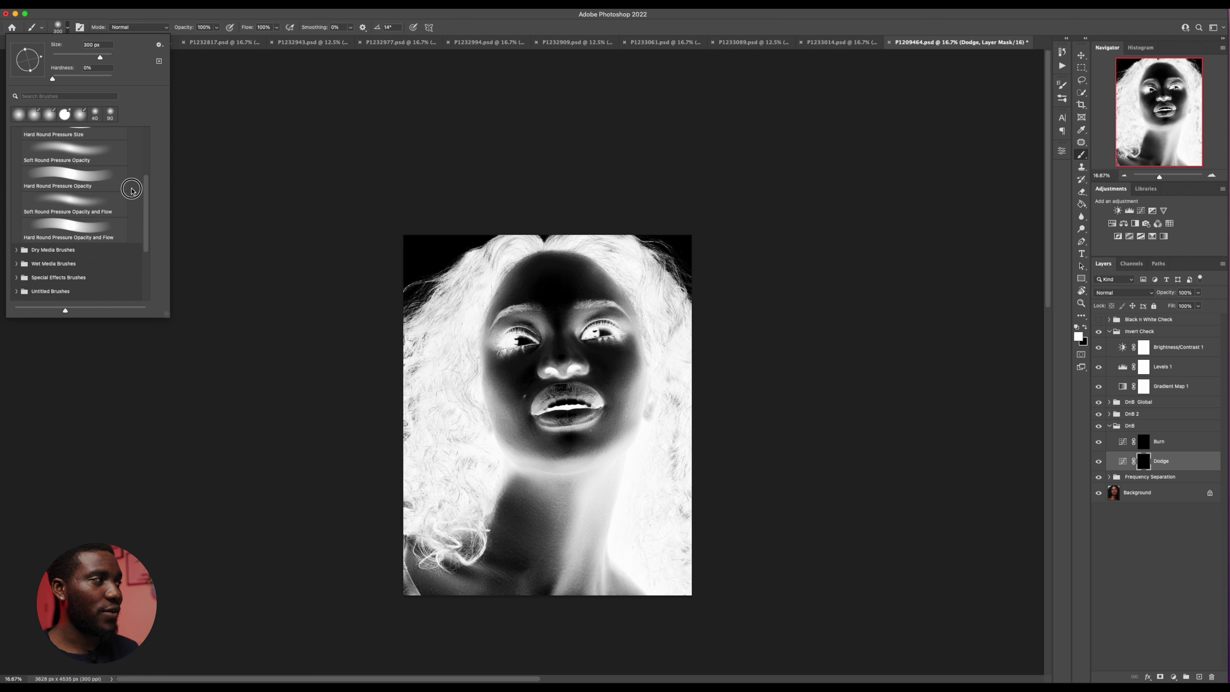
pyautogui.scroll(4, 131, 190)
pyautogui.click(106, 162)
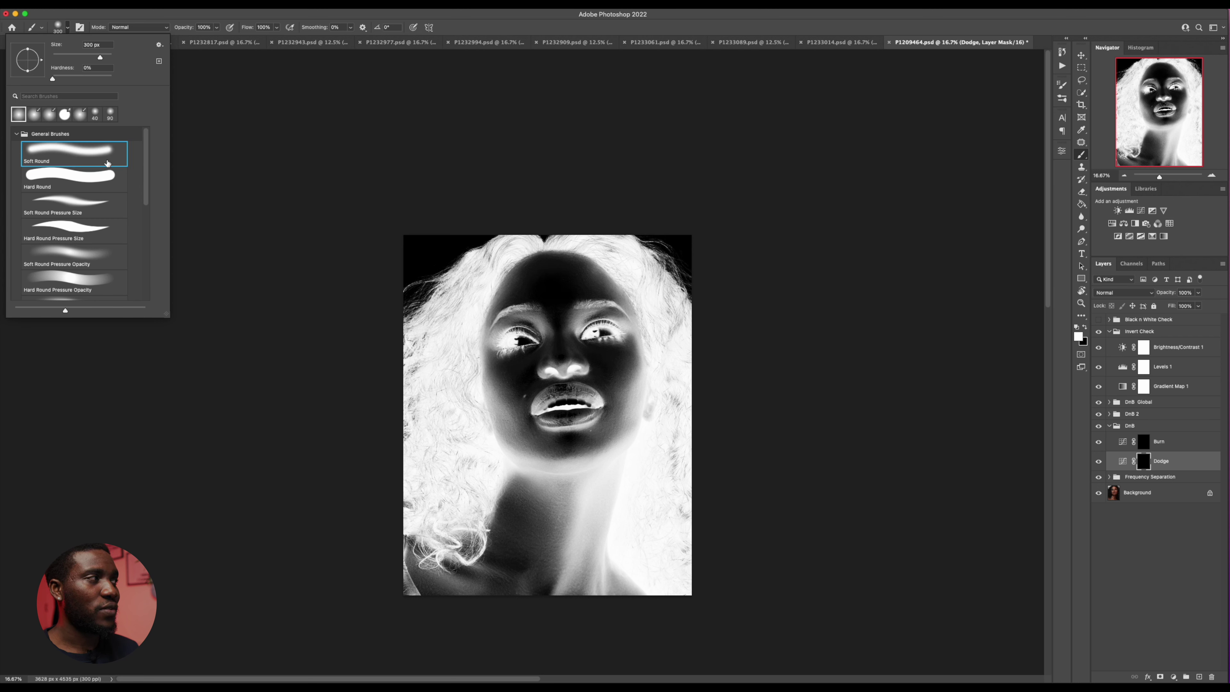
pyautogui.click(216, 115)
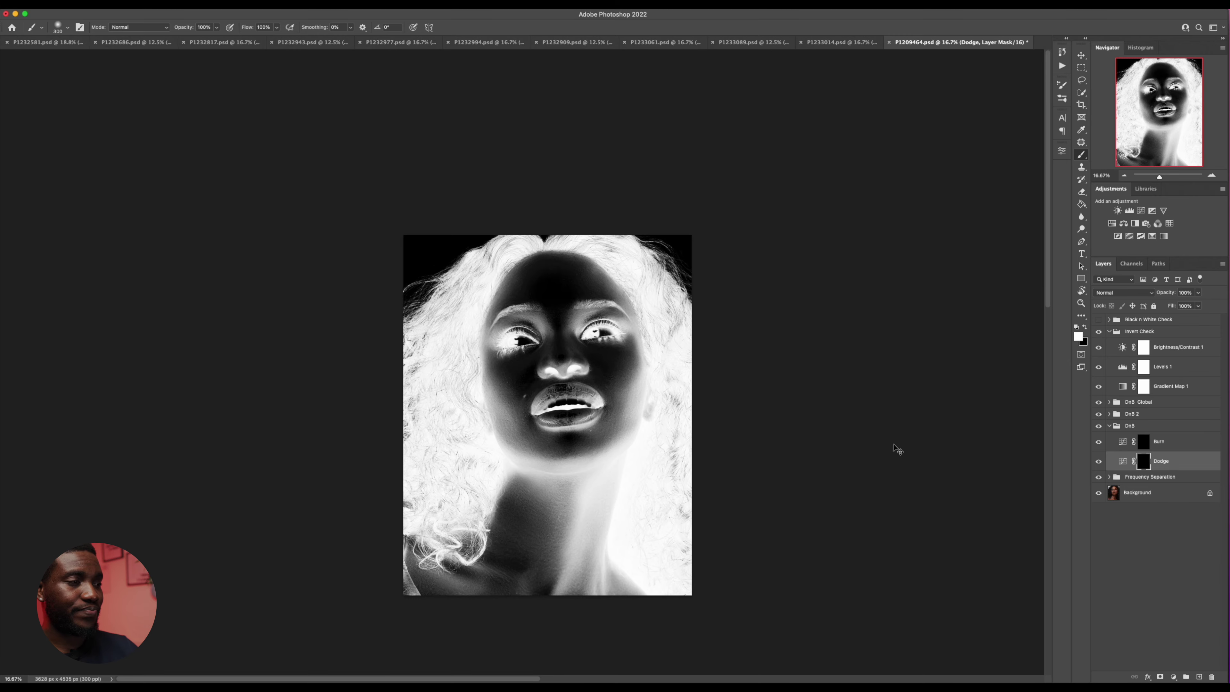
# Step: Examine the inverted black-and-white preview of the forehead and hairline up close for uneven skin tones
pyautogui.press('super+plus')
pyautogui.press('super+plus')
pyautogui.scroll(3, 746, 398)
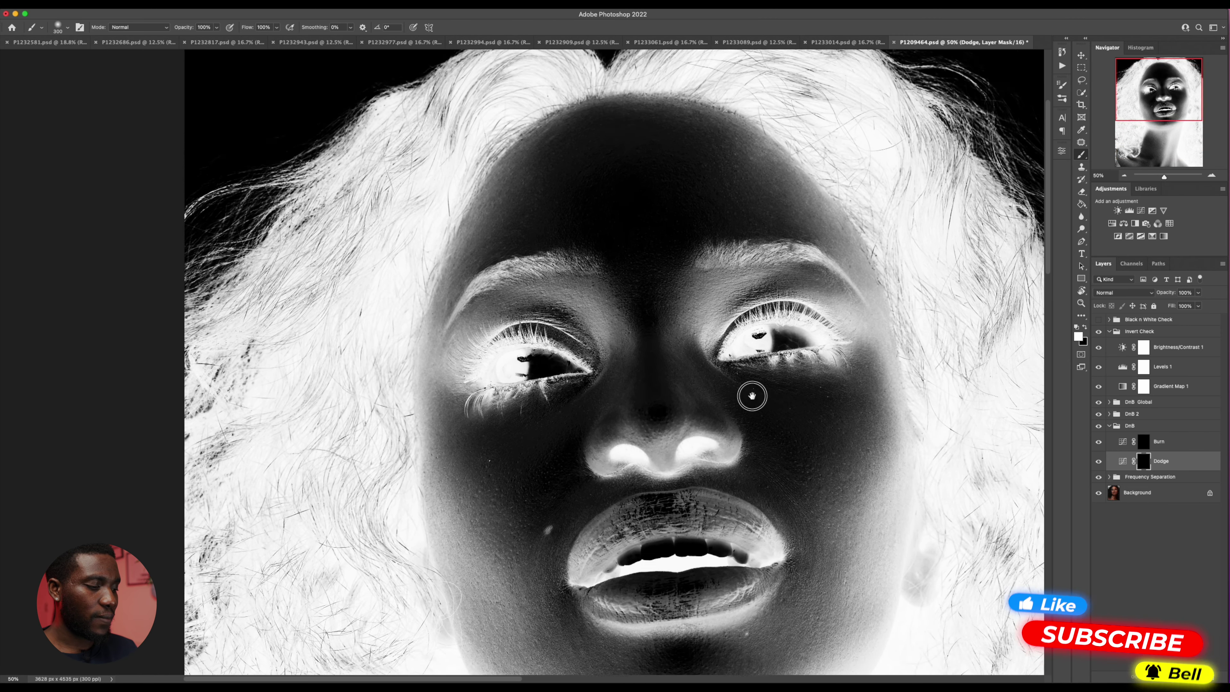
pyautogui.moveTo(628, 378)
pyautogui.mouseDown()
pyautogui.moveTo(593, 298)
pyautogui.moveTo(661, 391)
pyautogui.mouseUp()
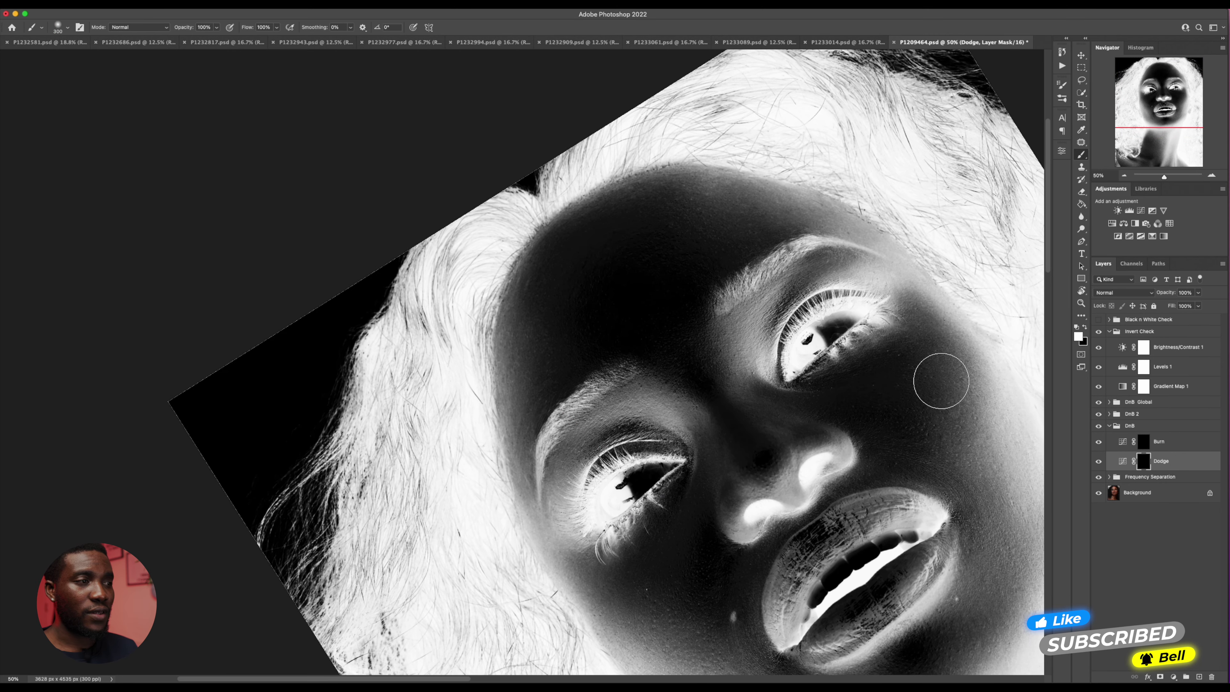
pyautogui.scroll(5, 623, 337)
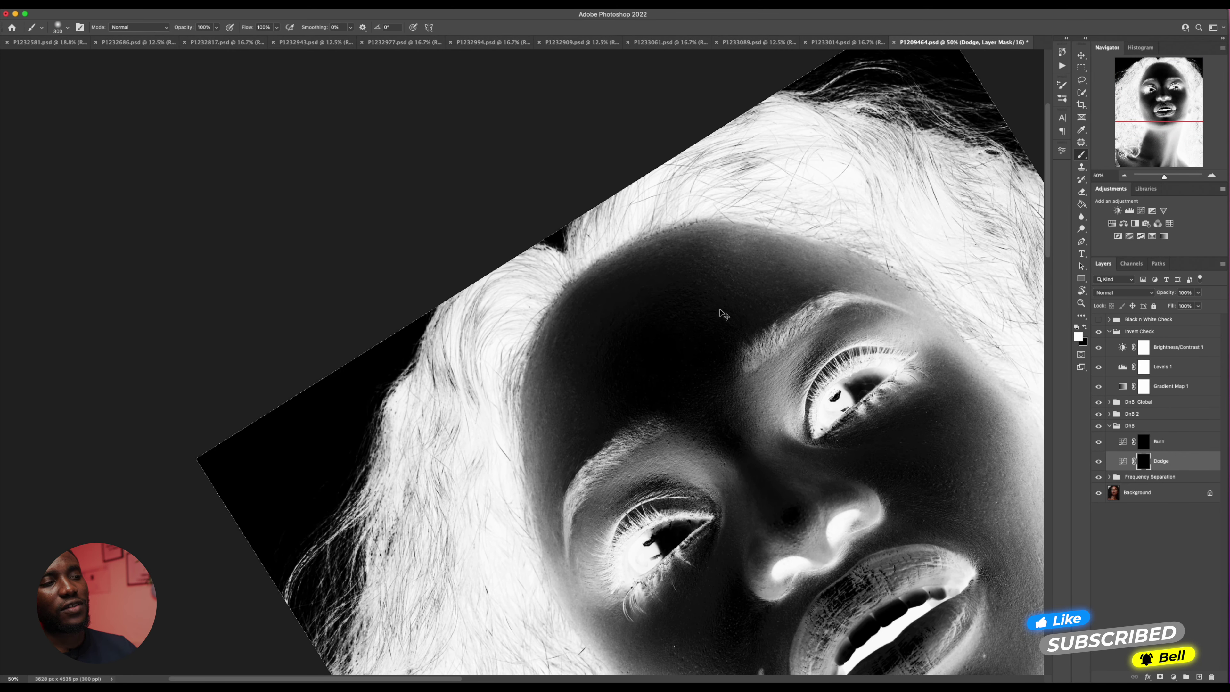
pyautogui.scroll(1, 721, 318)
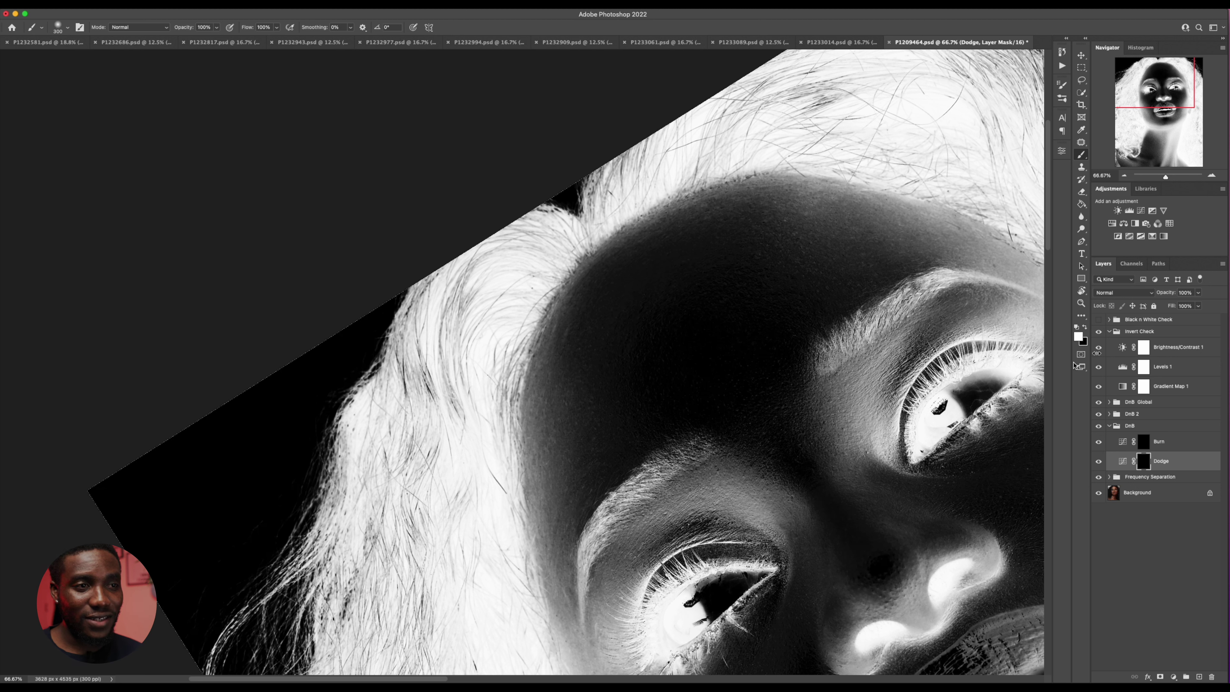
pyautogui.press('x')
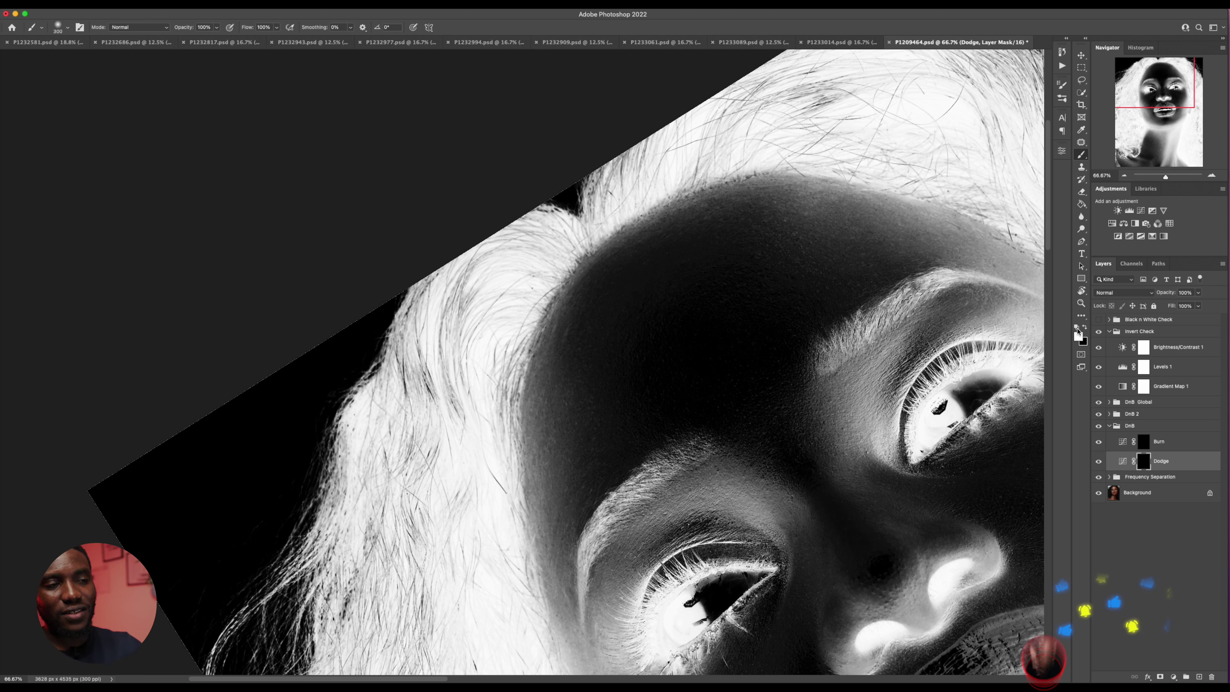
pyautogui.press('x')
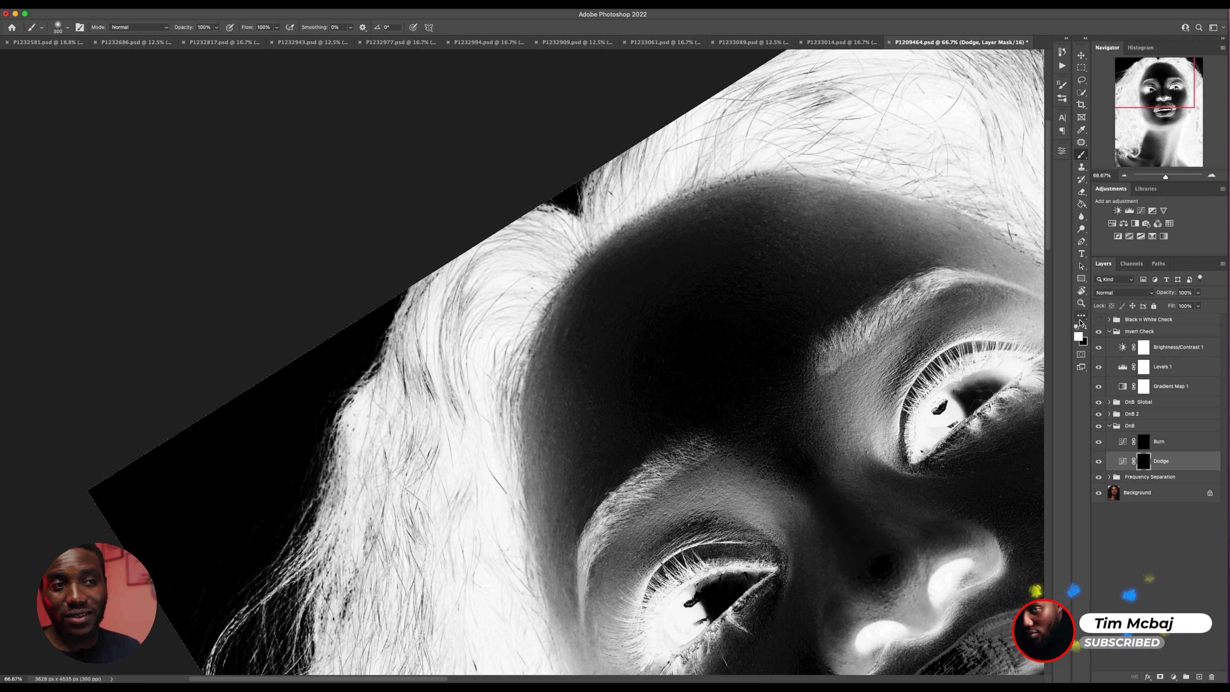
pyautogui.click(1079, 318)
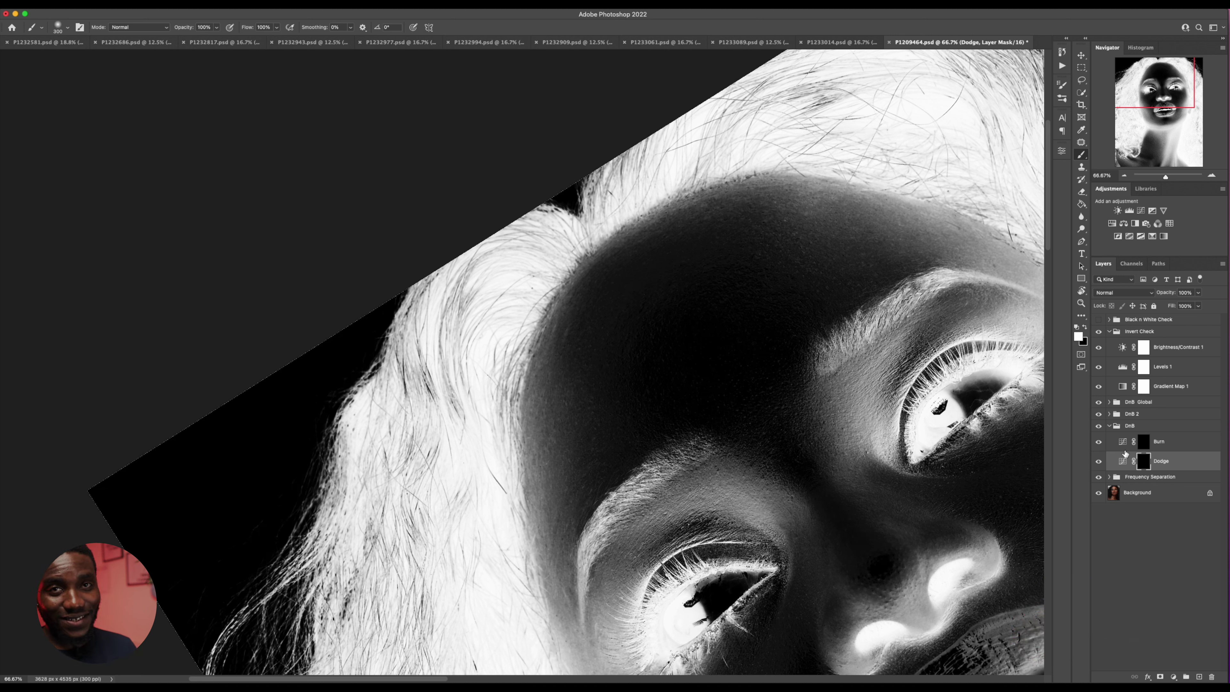
pyautogui.press('super+plus')
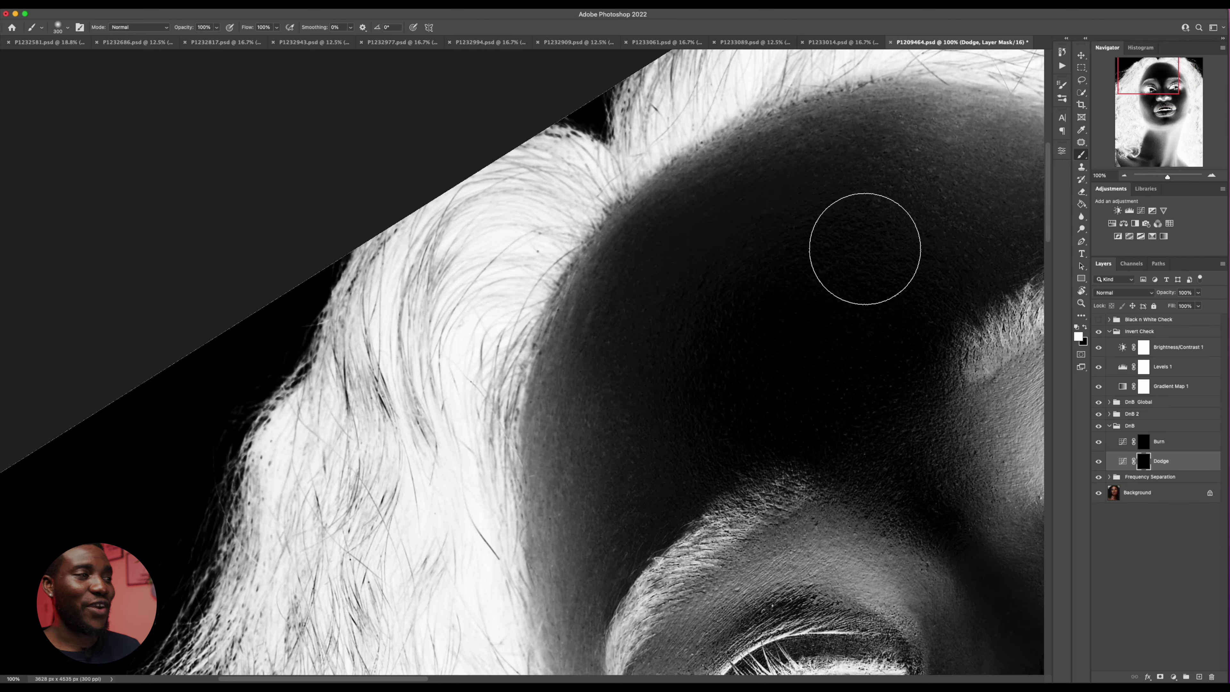
pyautogui.scroll(-2, 719, 379)
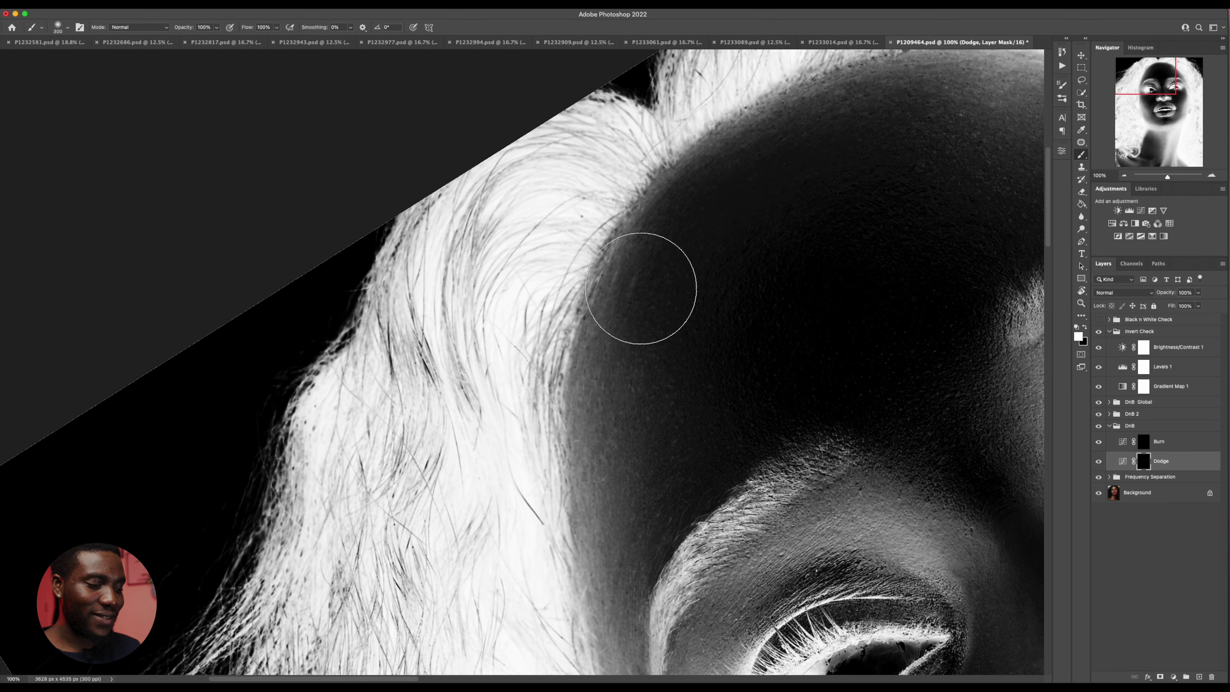
pyautogui.press('r')
pyautogui.moveTo(615, 266); pyautogui.dragTo(635, 413)
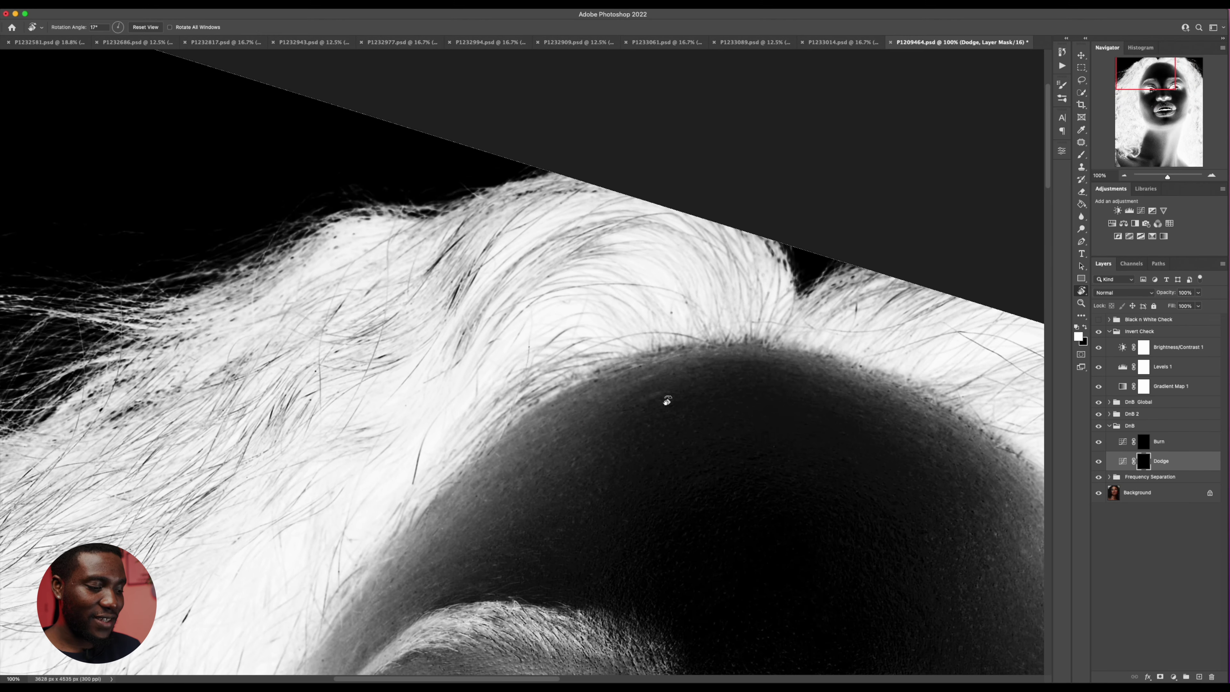
# Step: Greatly reduce the brush size and add a new empty layer above the Invert Check group
pyautogui.press('b')
pyautogui.press('[')
pyautogui.press('[')
pyautogui.press('[')
pyautogui.press('[')
pyautogui.press('[')
pyautogui.press('[')
pyautogui.press('[')
pyautogui.press('[')
pyautogui.press('[')
pyautogui.press('[')
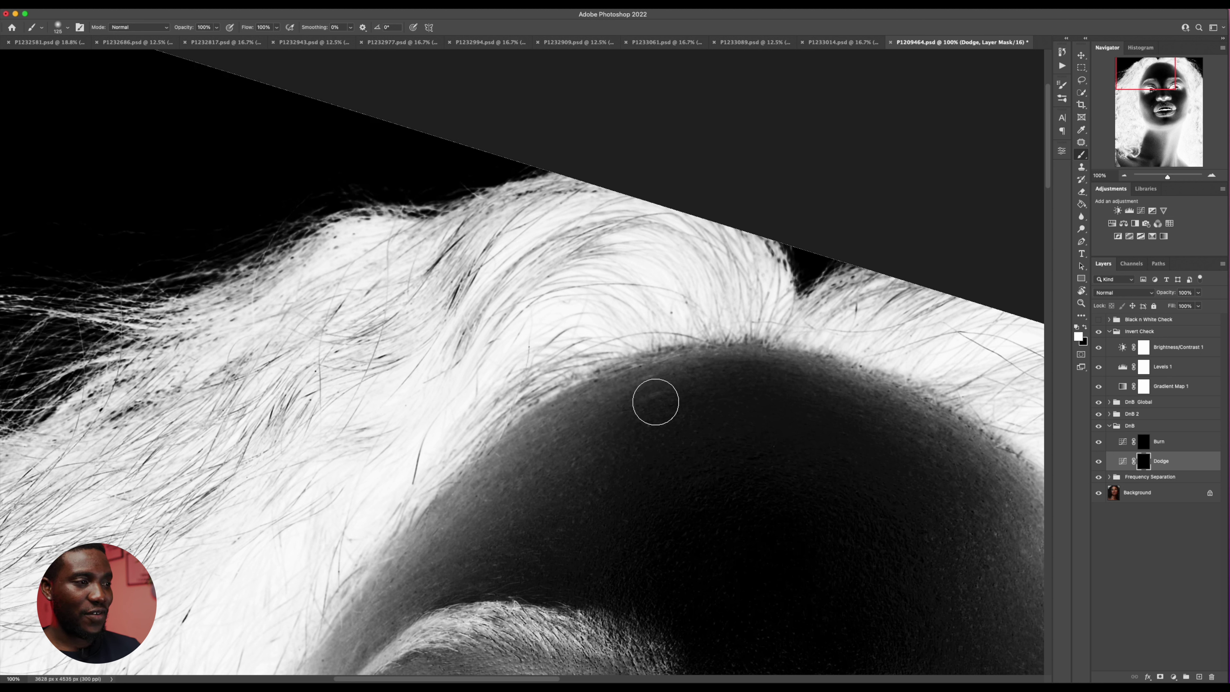
pyautogui.press('super+shift+alt+n')
# Step: Set the brush colour to red and circle four uneven skin patches below the forehead hairline on the new layer
pyautogui.moveTo(653, 385); pyautogui.dragTo(631, 406)
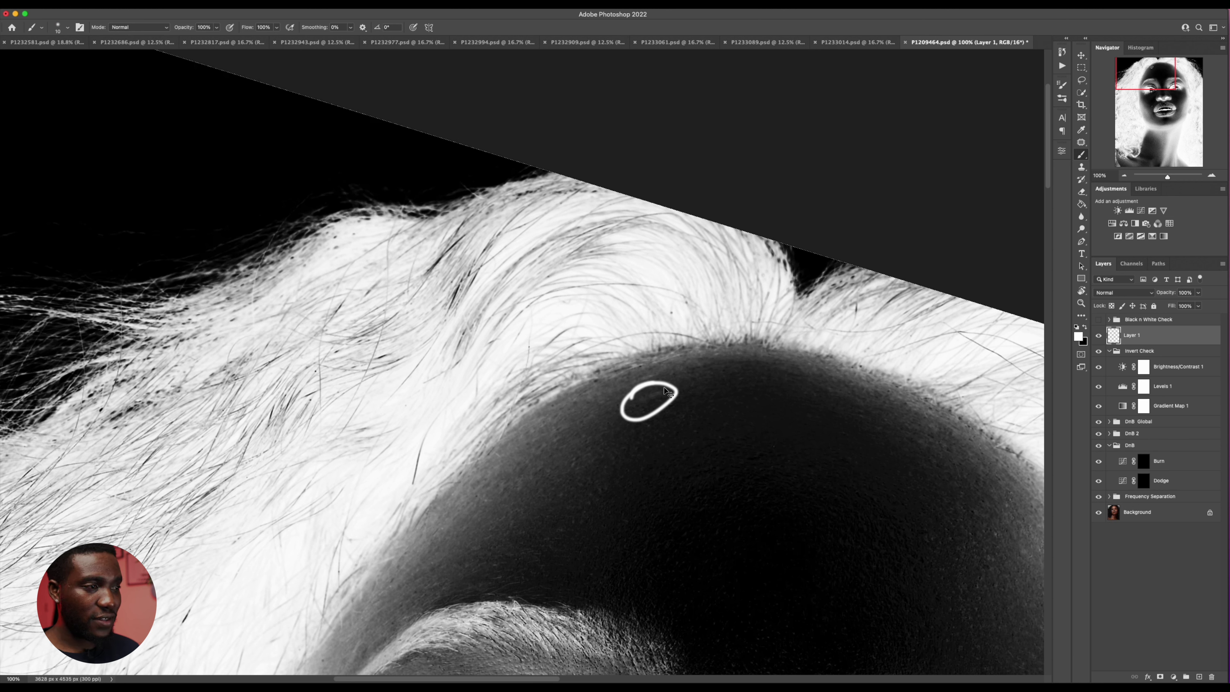
pyautogui.press('Escape')
pyautogui.scroll(2, 649, 400)
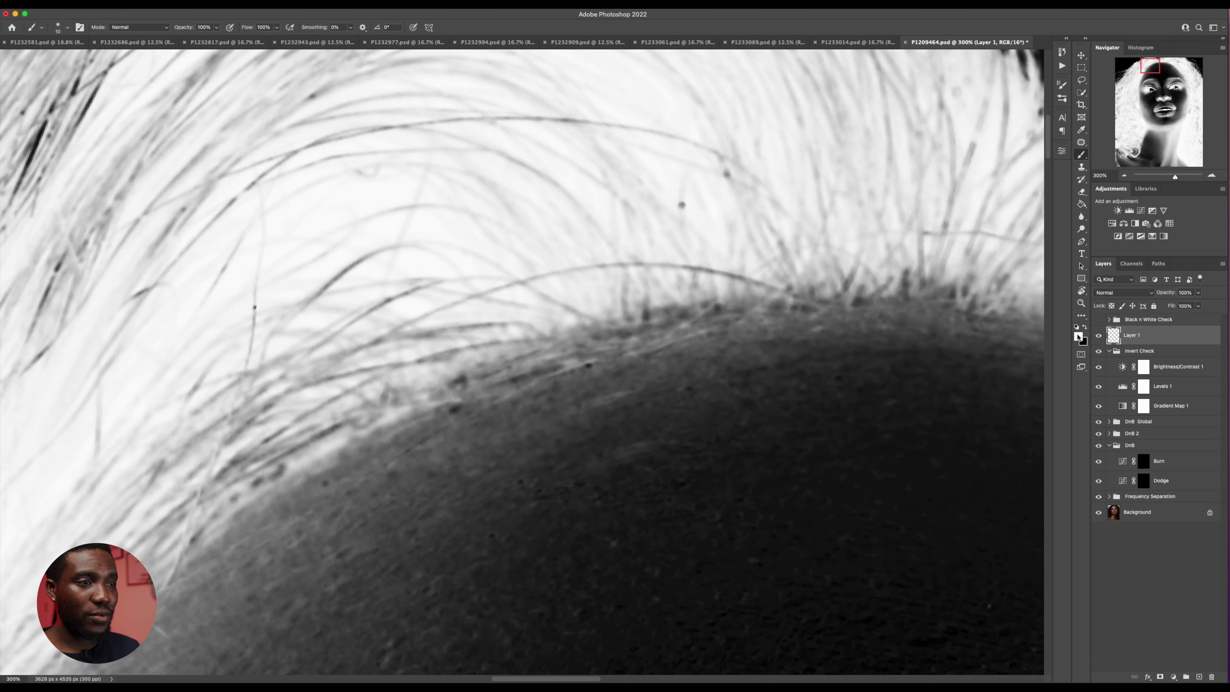
pyautogui.click(1077, 335)
pyautogui.click(857, 206)
pyautogui.click(949, 228)
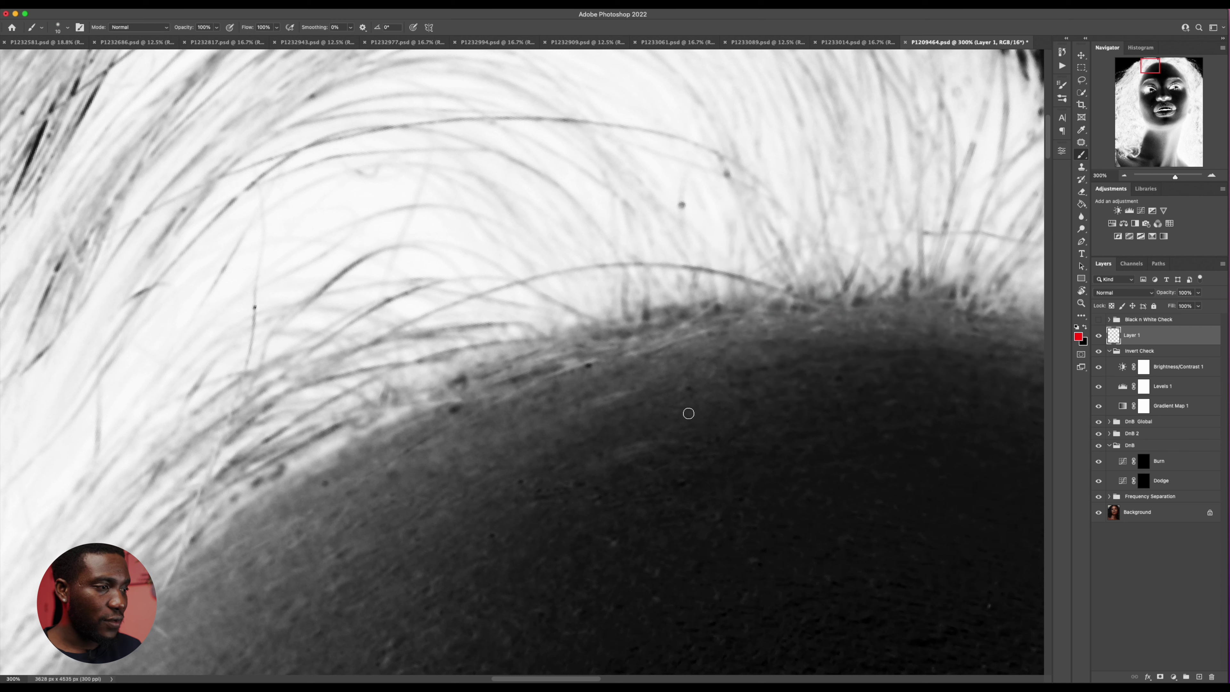
pyautogui.moveTo(644, 433)
pyautogui.mouseDown()
pyautogui.moveTo(559, 485)
pyautogui.moveTo(647, 433)
pyautogui.mouseUp()
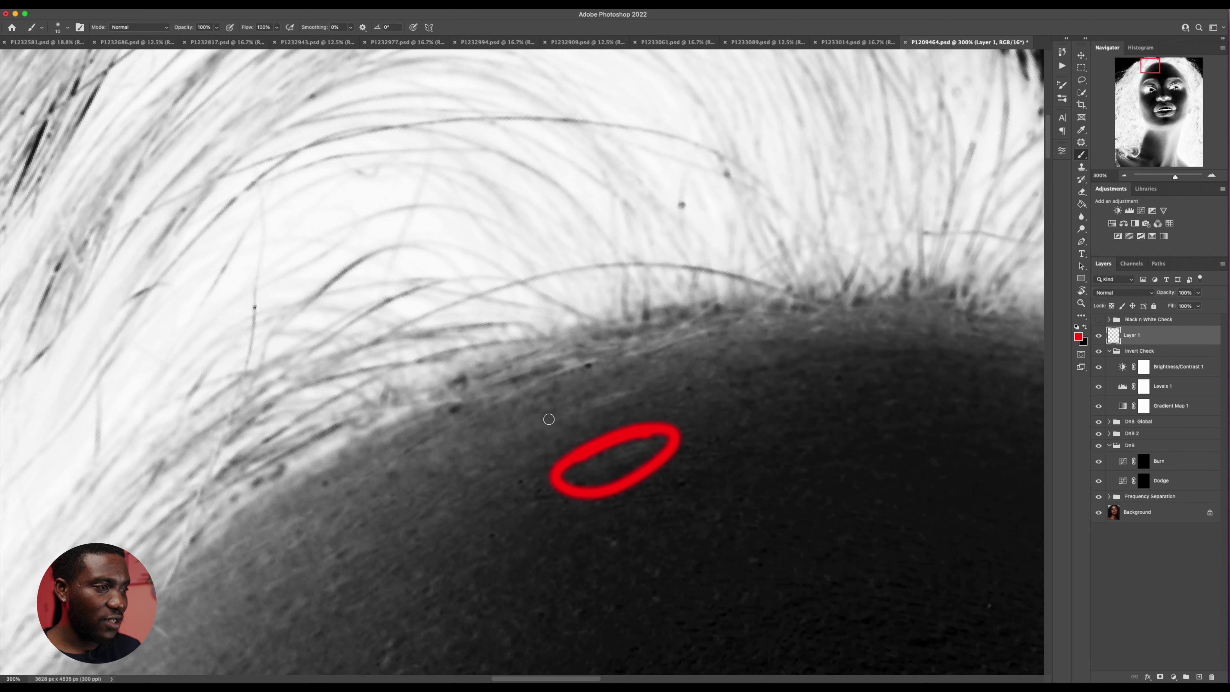
pyautogui.moveTo(548, 419)
pyautogui.mouseDown()
pyautogui.moveTo(502, 489)
pyautogui.moveTo(582, 407)
pyautogui.moveTo(523, 451)
pyautogui.mouseUp()
pyautogui.scroll(-3, 557, 440)
pyautogui.hscroll(-3, 557, 440)
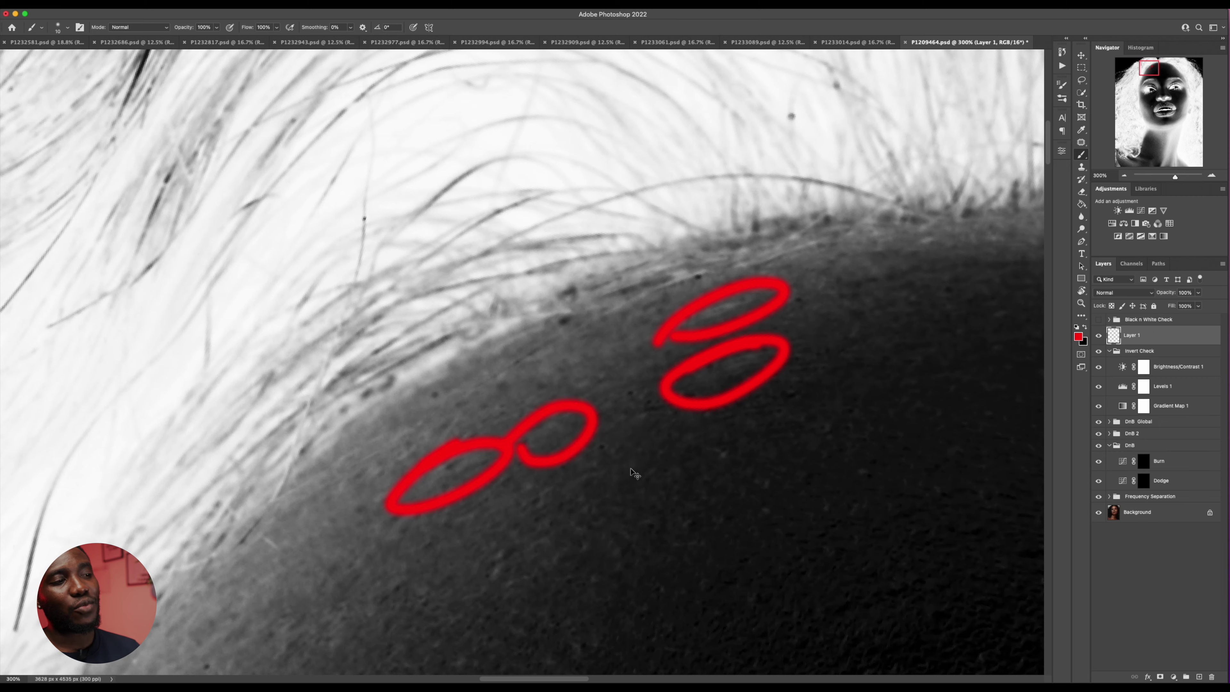
# Step: Circle another uneven patch in red at the temple, between the hairline and the outer end of the eyebrow
pyautogui.press('super+minus')
pyautogui.press('super+minus')
pyautogui.scroll(-5, 554, 486)
pyautogui.hscroll(-5, 554, 486)
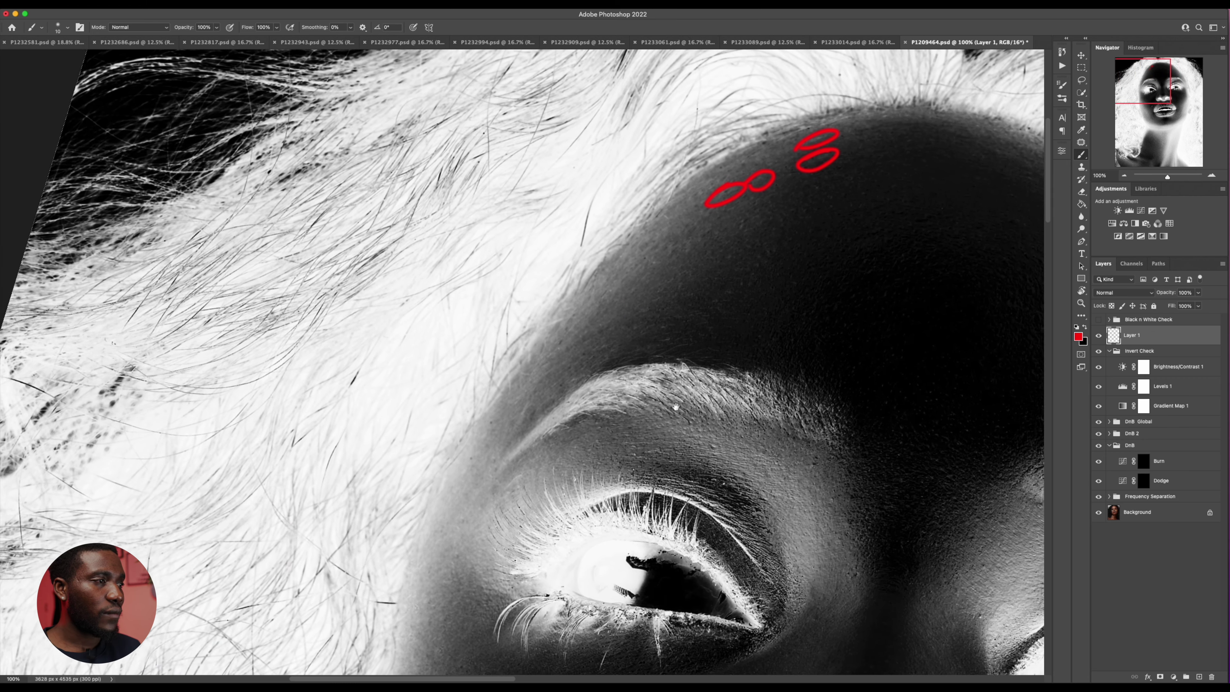
pyautogui.hscroll(1, 676, 406)
pyautogui.moveTo(517, 393)
pyautogui.mouseDown()
pyautogui.moveTo(533, 395)
pyautogui.moveTo(504, 412)
pyautogui.mouseUp()
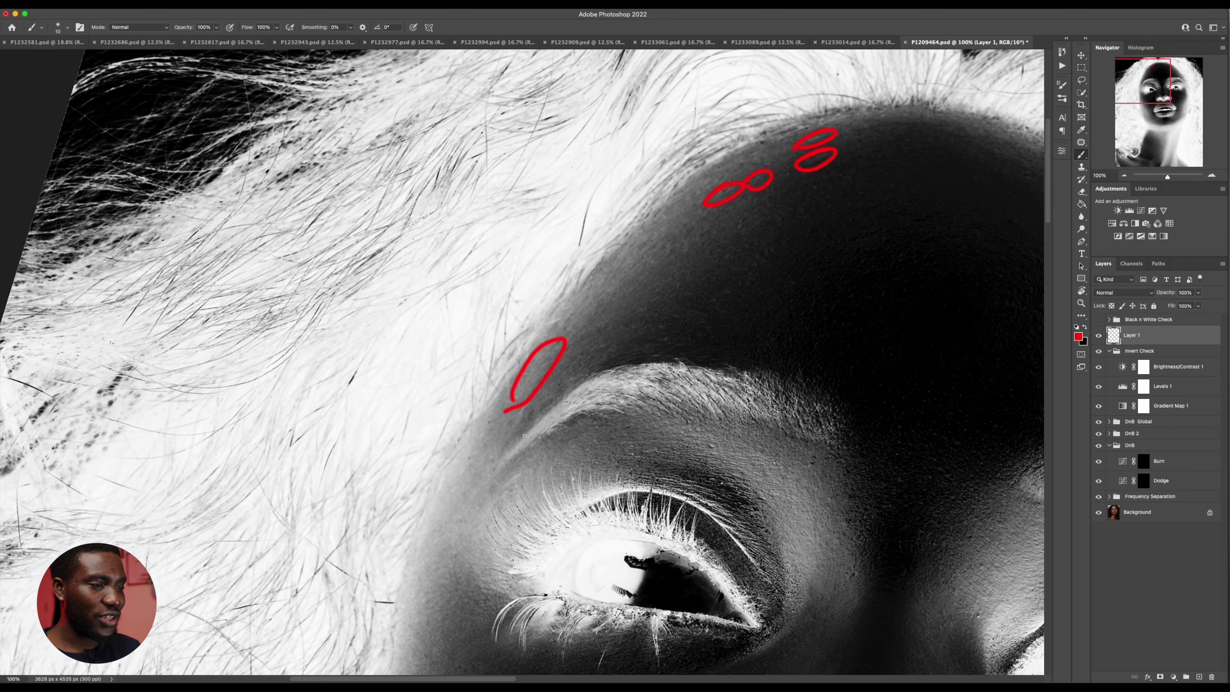
# Step: Circle two uneven skin patches in red on the lower cheek beside the corner of the mouth
pyautogui.scroll(-10, 530, 428)
pyautogui.hscroll(2, 442, 419)
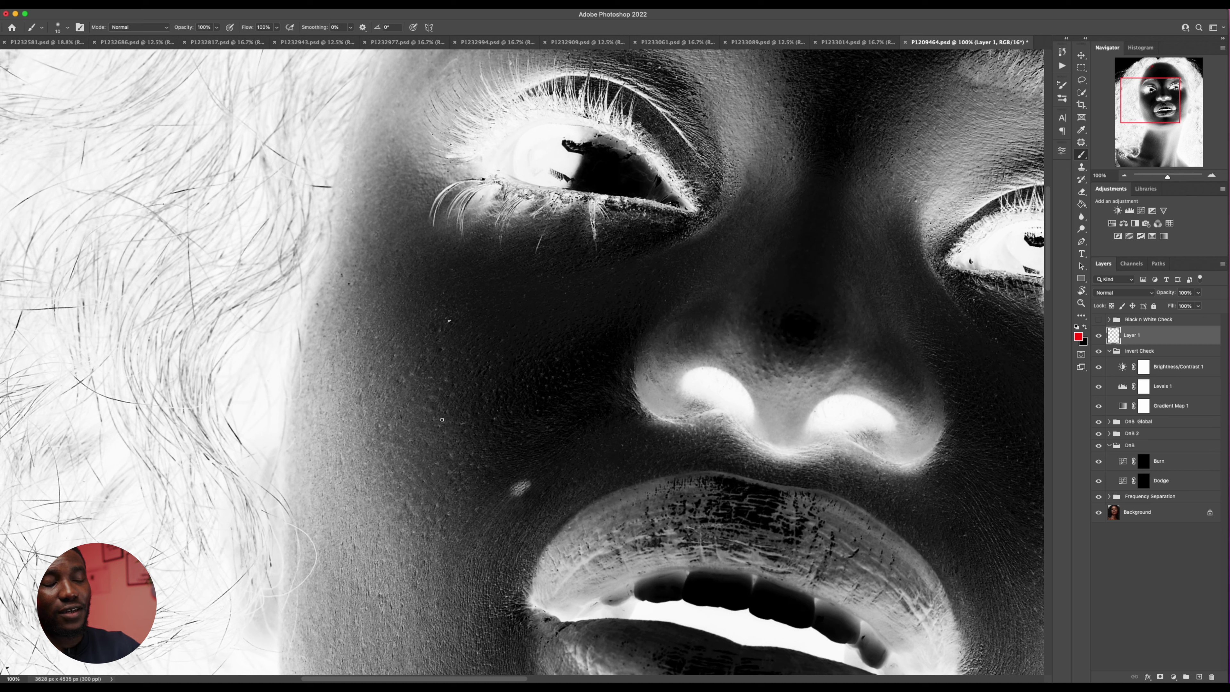
pyautogui.scroll(-5, 481, 585)
pyautogui.hscroll(-5, 482, 585)
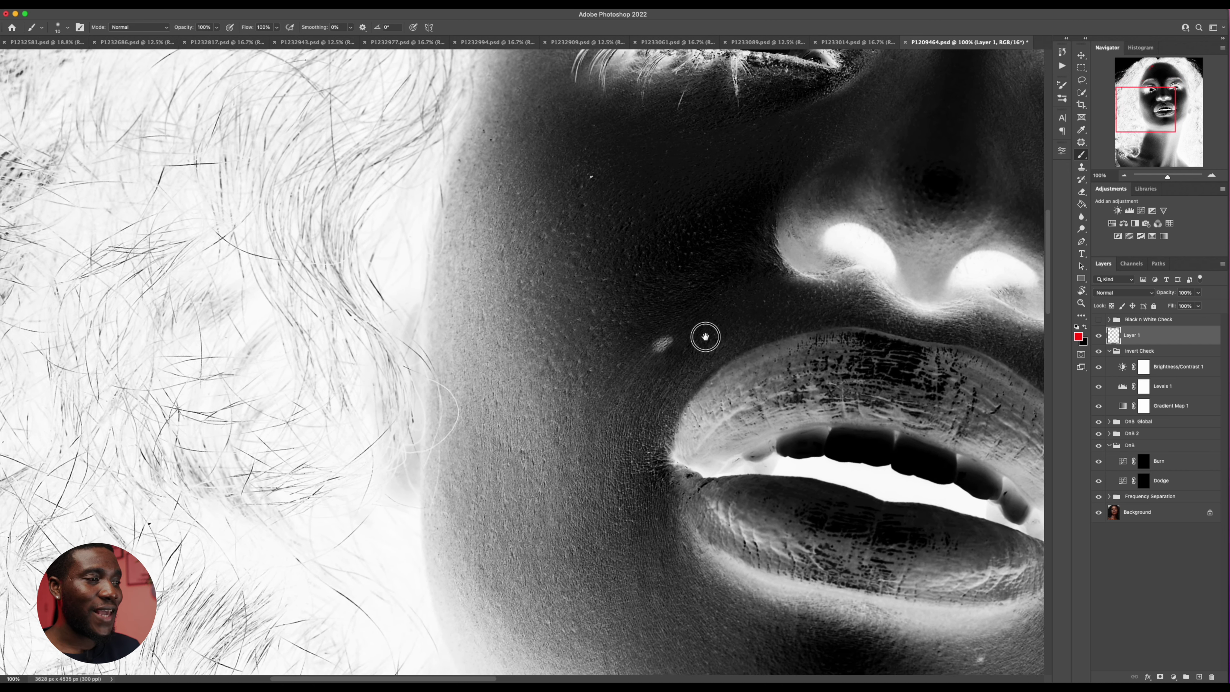
pyautogui.moveTo(537, 525); pyautogui.dragTo(564, 556)
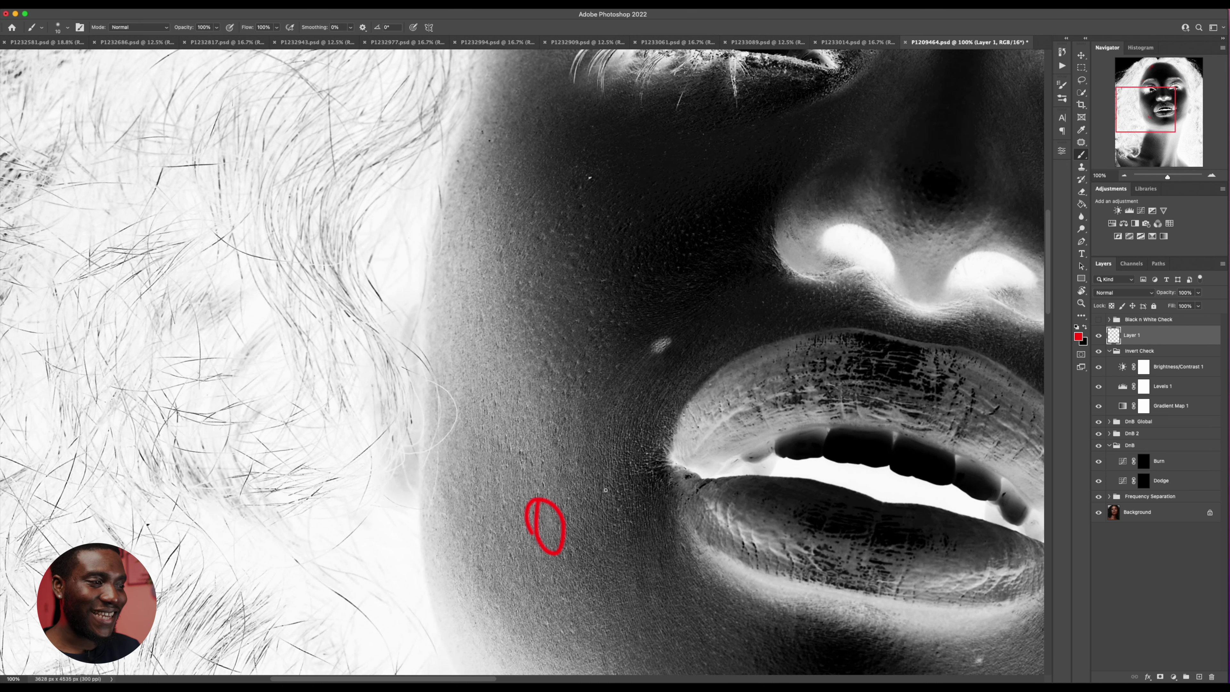
pyautogui.moveTo(585, 500); pyautogui.dragTo(625, 529)
# Step: Circle two larger uneven patches in red on the other side of the forehead and delete the marking layer
pyautogui.scroll(10, 709, 597)
pyautogui.hscroll(4, 708, 597)
pyautogui.moveTo(798, 251); pyautogui.dragTo(770, 279)
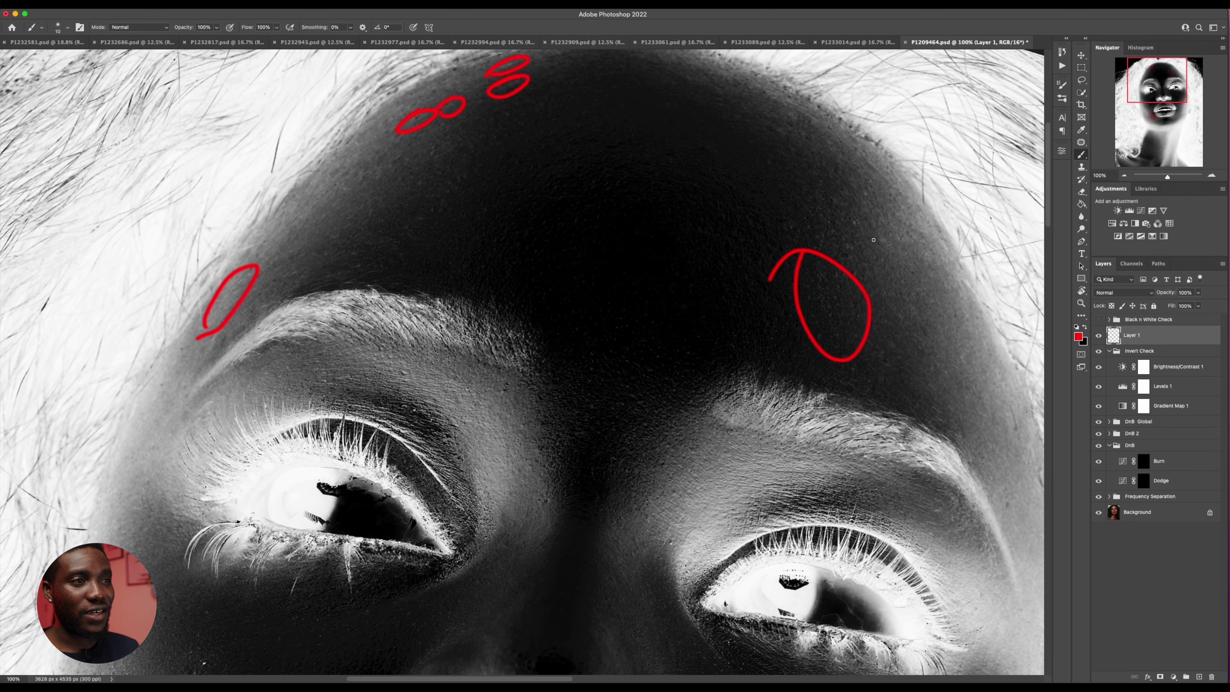
pyautogui.moveTo(862, 197)
pyautogui.mouseDown()
pyautogui.moveTo(950, 248)
pyautogui.moveTo(829, 224)
pyautogui.mouseUp()
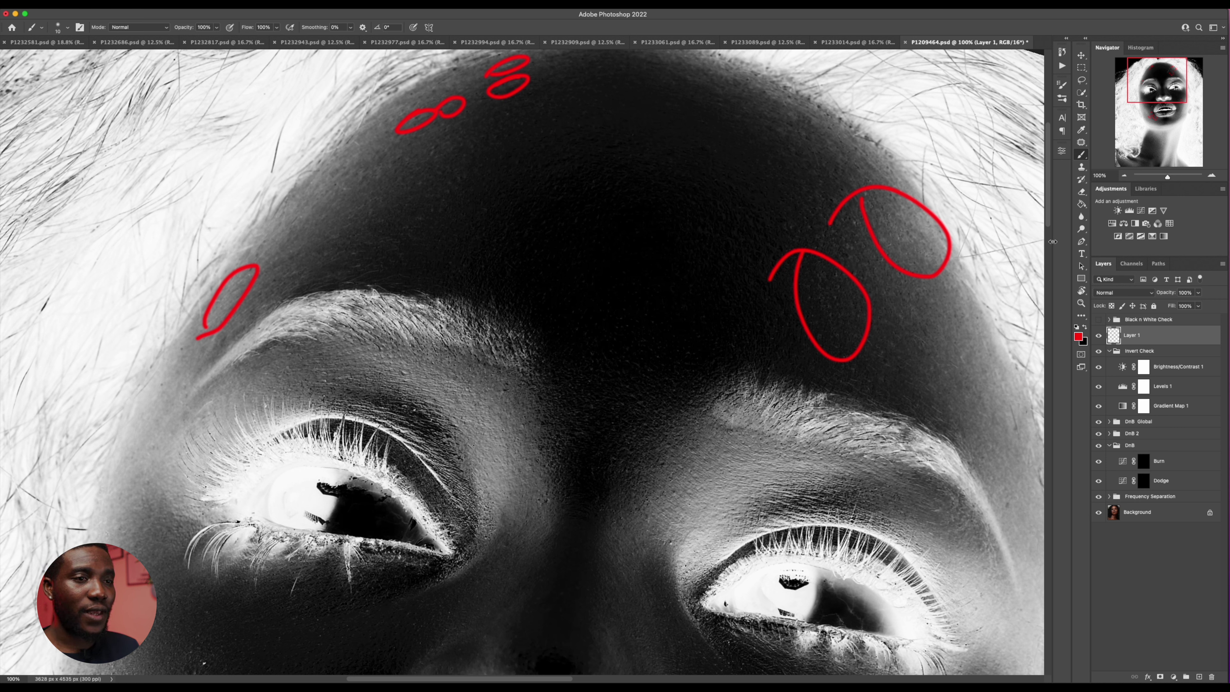
pyautogui.press('Delete')
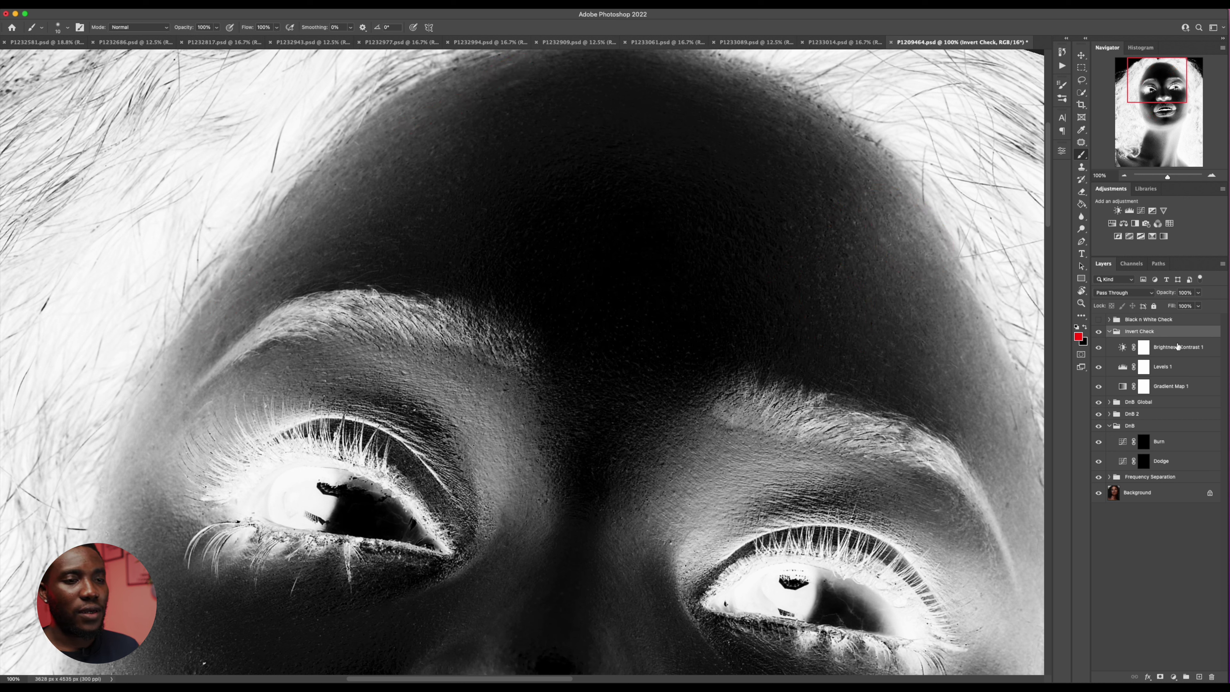
# Step: Target the Dodge layer's mask with white as the brush colour and set the brush flow to 2%
pyautogui.click(1144, 462)
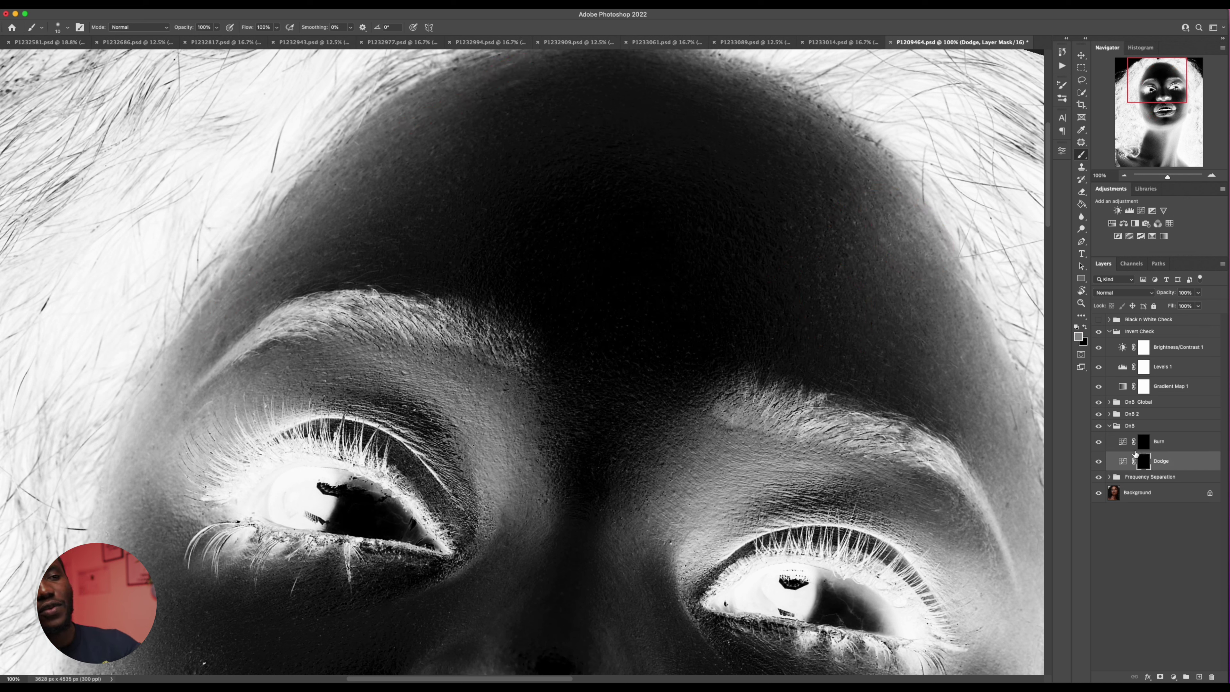
pyautogui.press('d')
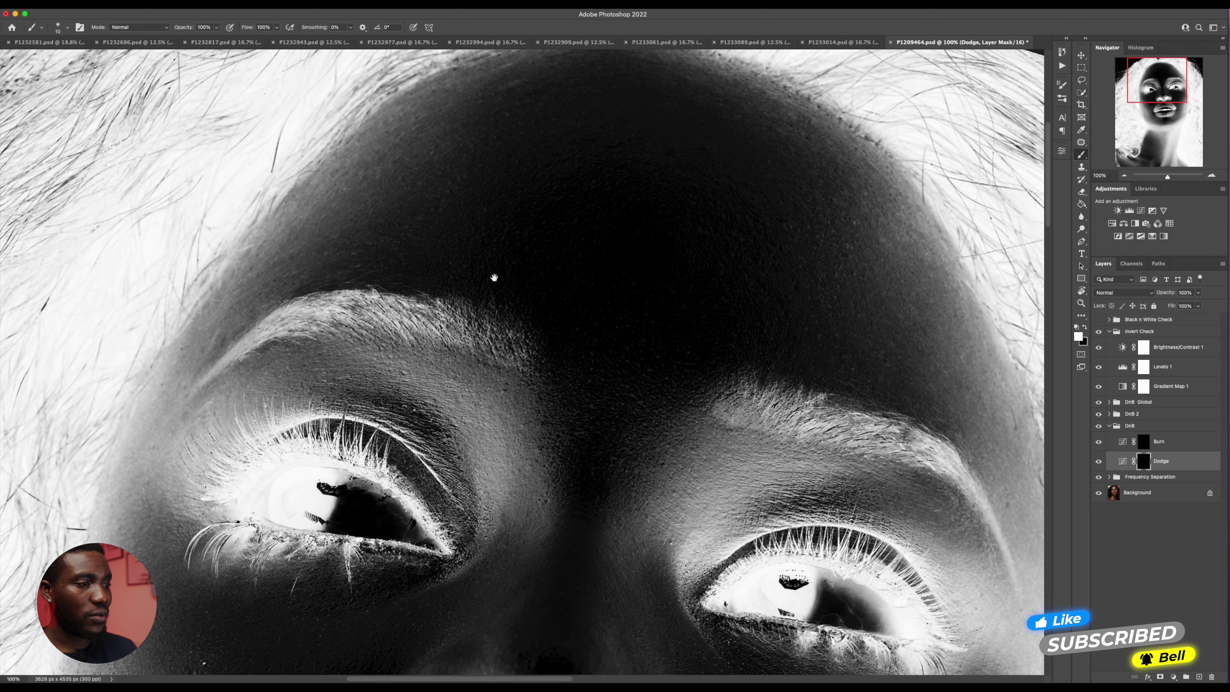
pyautogui.moveTo(494, 275); pyautogui.dragTo(603, 440)
pyautogui.moveTo(671, 247); pyautogui.dragTo(617, 458)
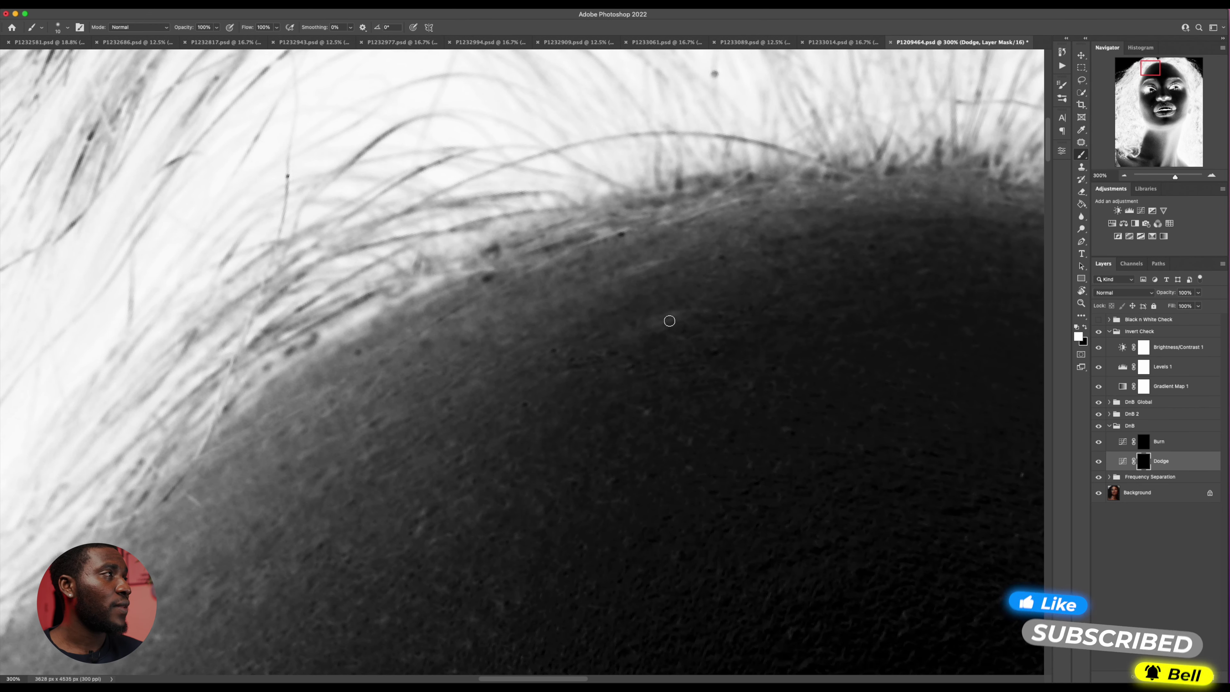
pyautogui.click(265, 28)
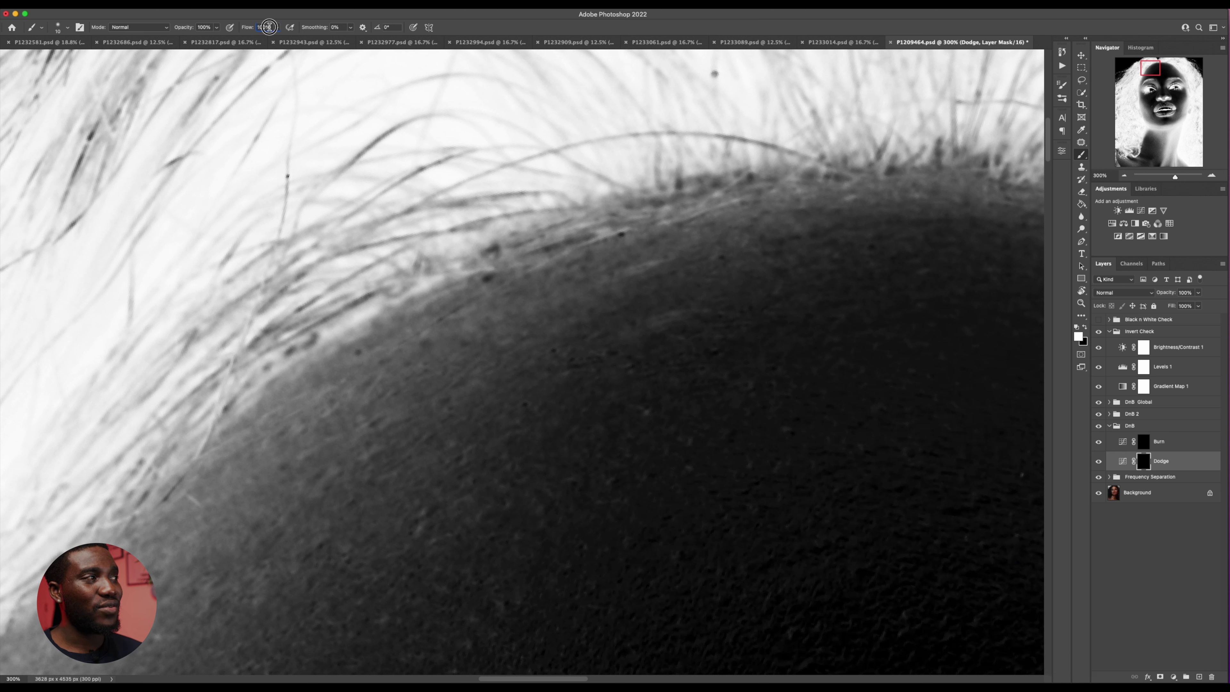
pyautogui.write('2')
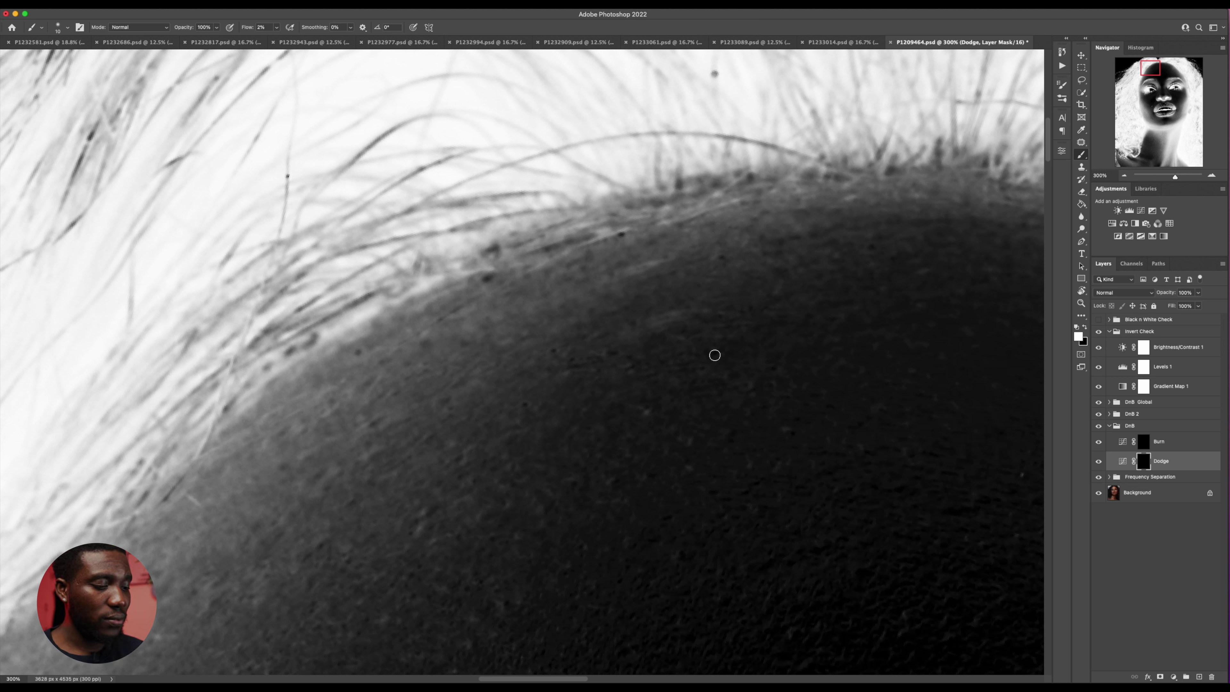
# Step: Rotate the canvas to steepen the hairline and dodge the small uneven patches below it with a fine brush
pyautogui.press('r')
pyautogui.moveTo(634, 355)
pyautogui.mouseDown()
pyautogui.moveTo(511, 426)
pyautogui.moveTo(605, 333)
pyautogui.moveTo(577, 304)
pyautogui.moveTo(579, 349)
pyautogui.mouseUp()
pyautogui.press('b')
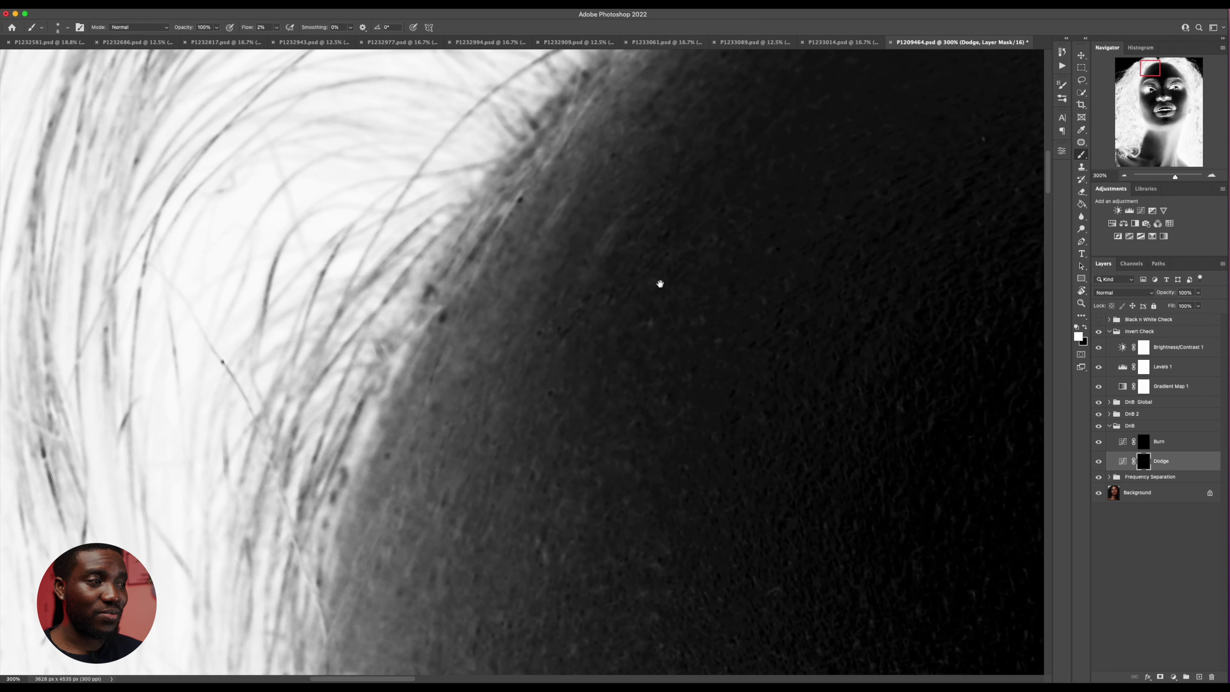
pyautogui.moveTo(659, 283); pyautogui.dragTo(597, 365)
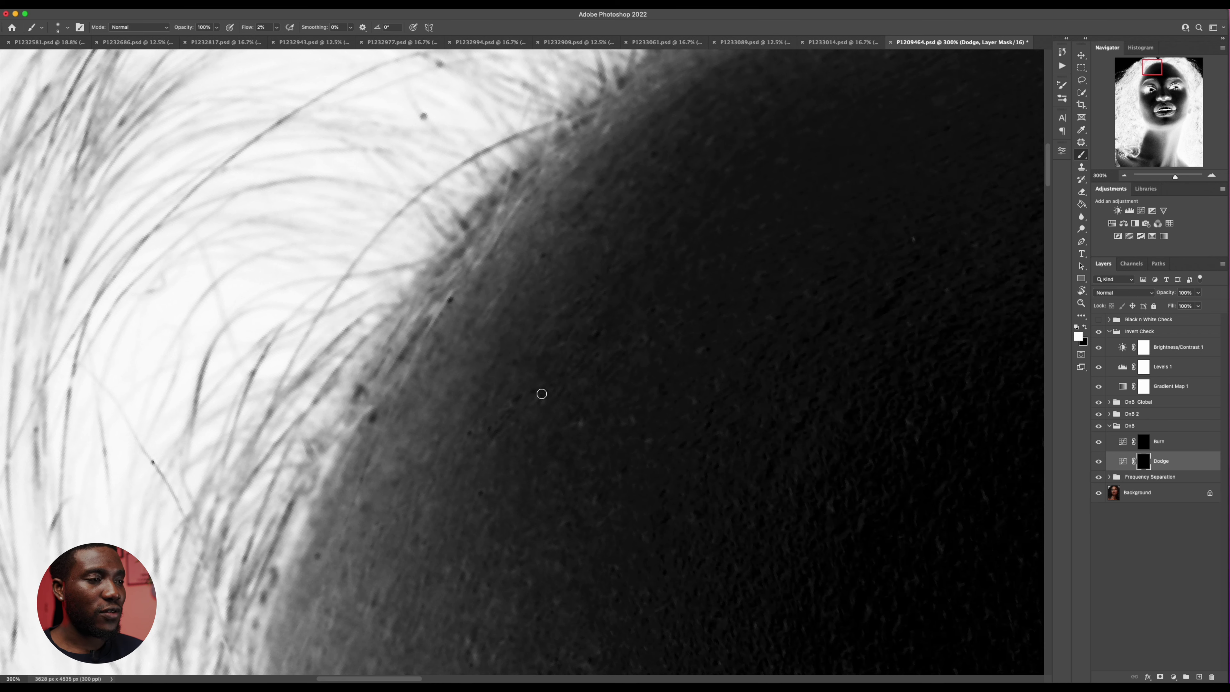
pyautogui.press('super+minus')
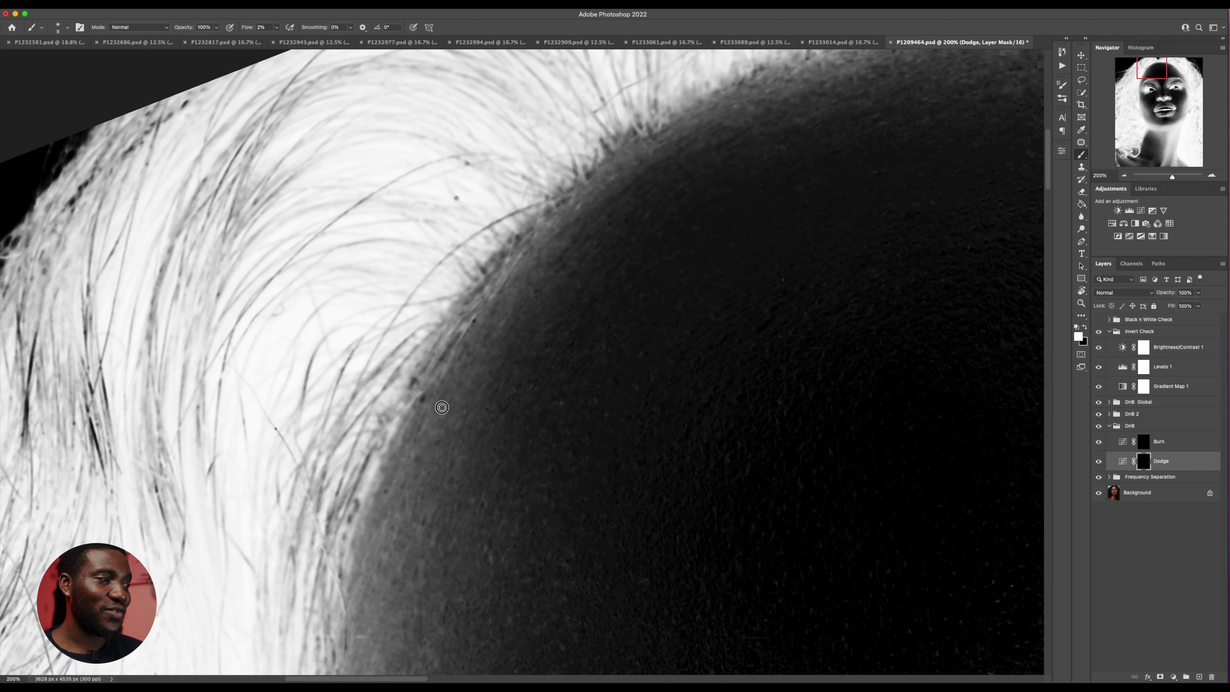
pyautogui.press('super+minus')
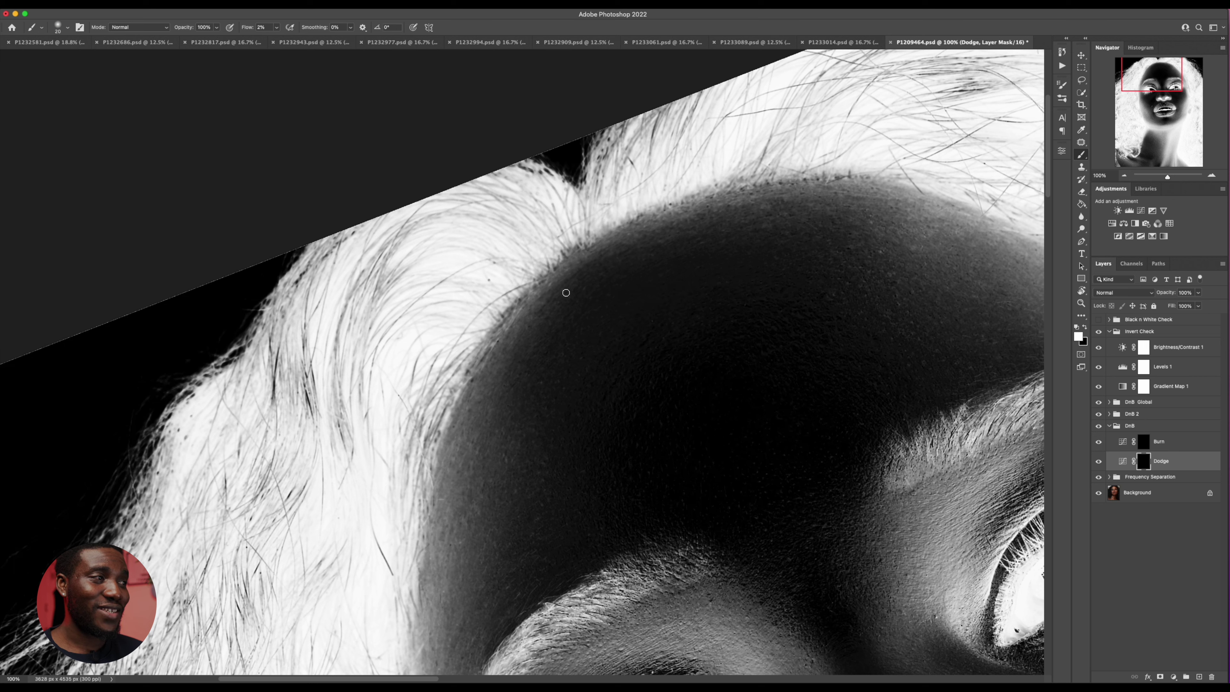
# Step: Dodge the uneven patches along the side of the forehead, adapting the brush size to each patch
pyautogui.press(']')
pyautogui.press('[')
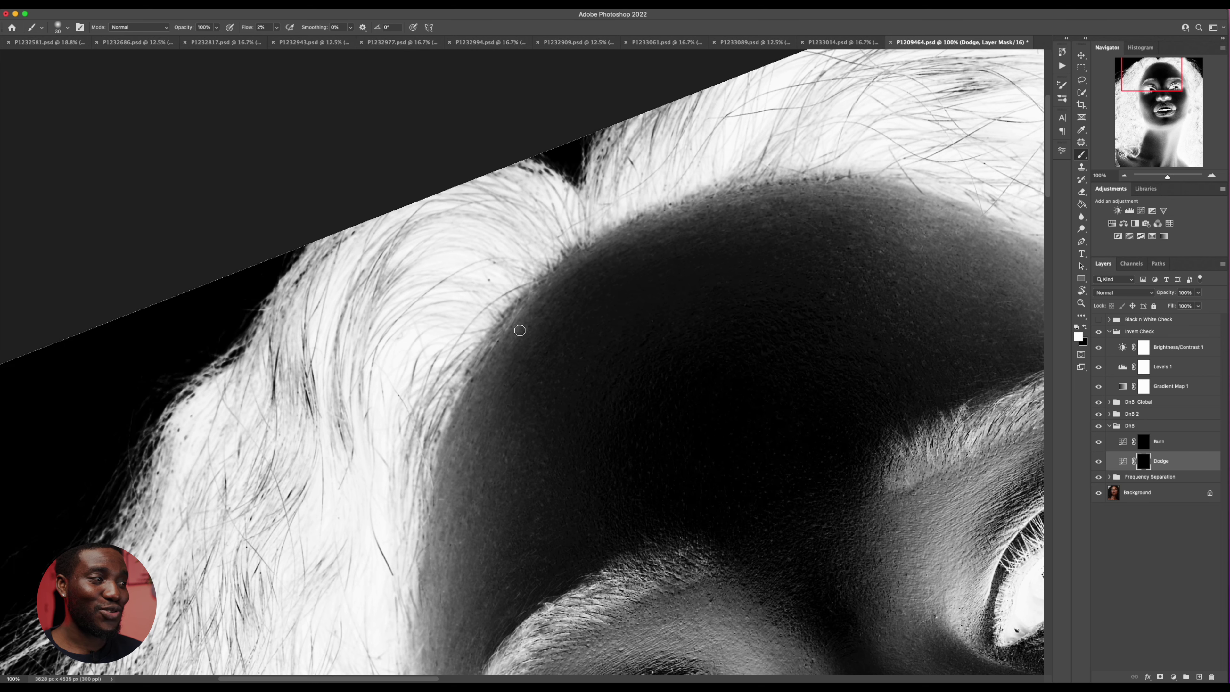
pyautogui.press('super+plus')
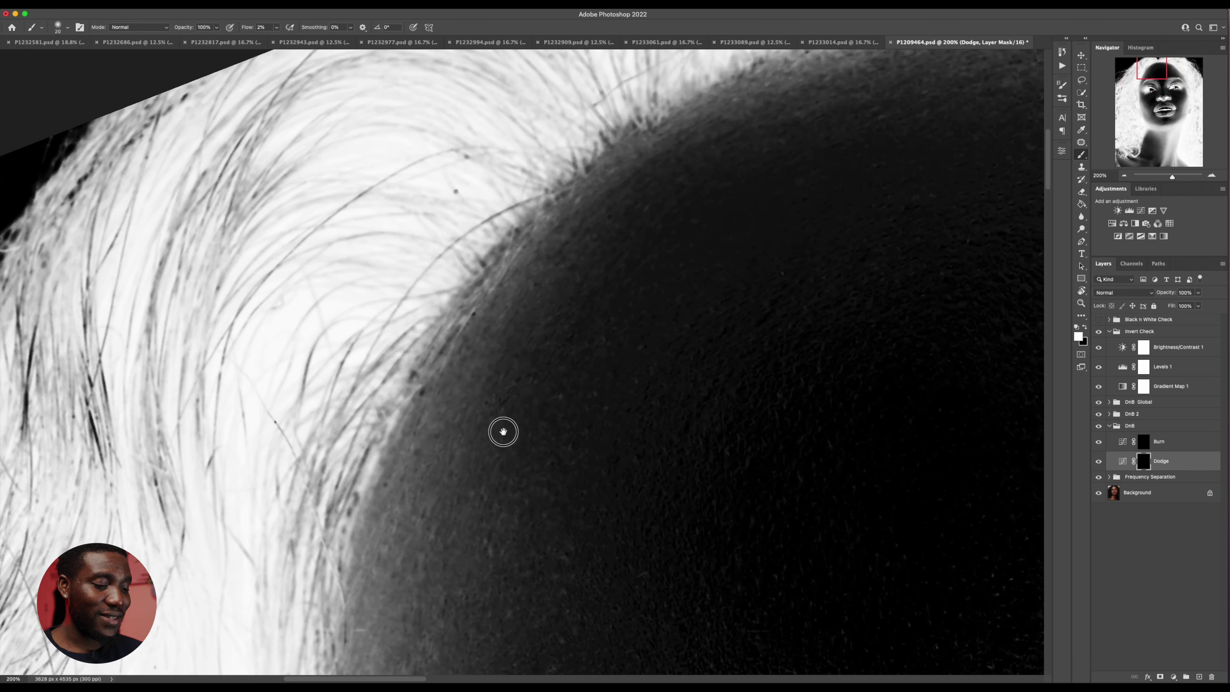
pyautogui.press('[')
pyautogui.press(']')
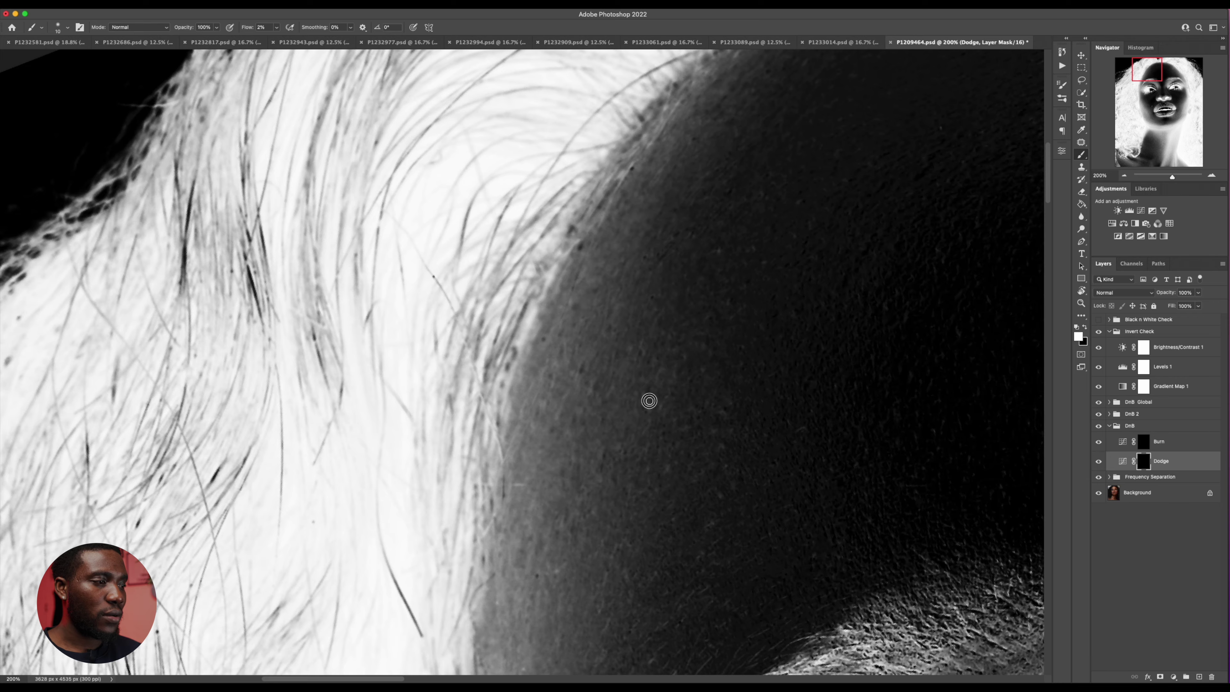
pyautogui.press('super+minus')
pyautogui.press(']')
pyautogui.press(']')
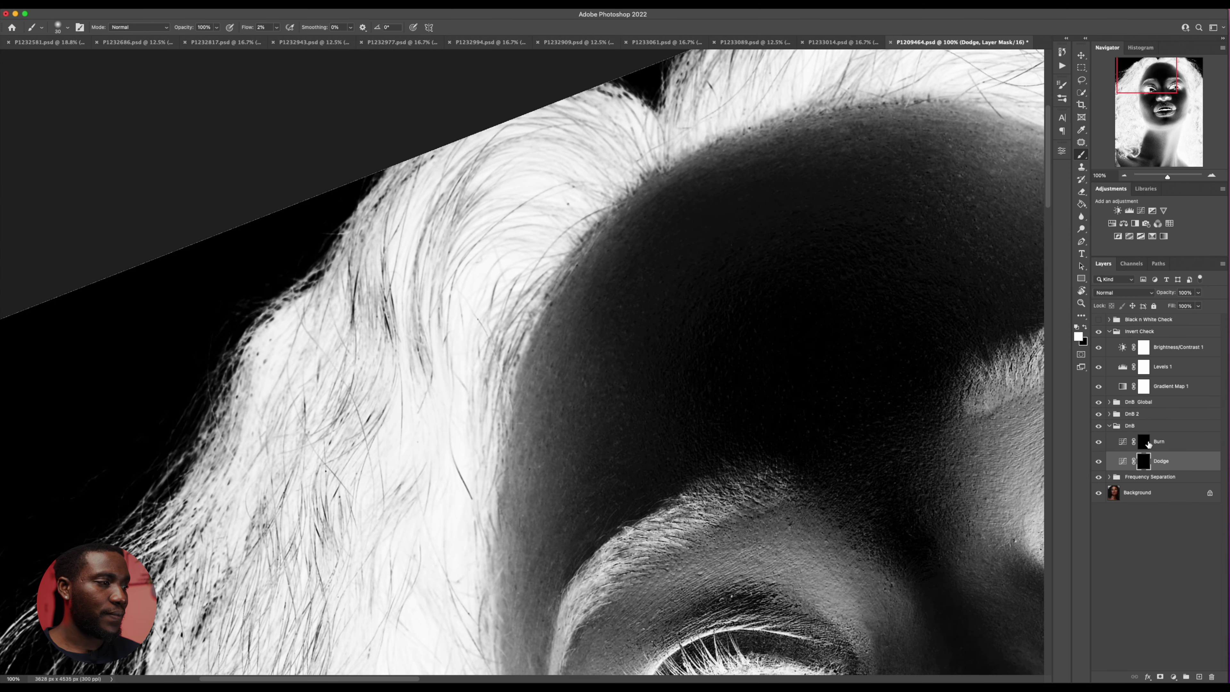
# Step: Switch to the Burn layer's mask and burn the uneven patches beside the temple hairline with a small brush
pyautogui.click(1148, 444)
pyautogui.press('[')
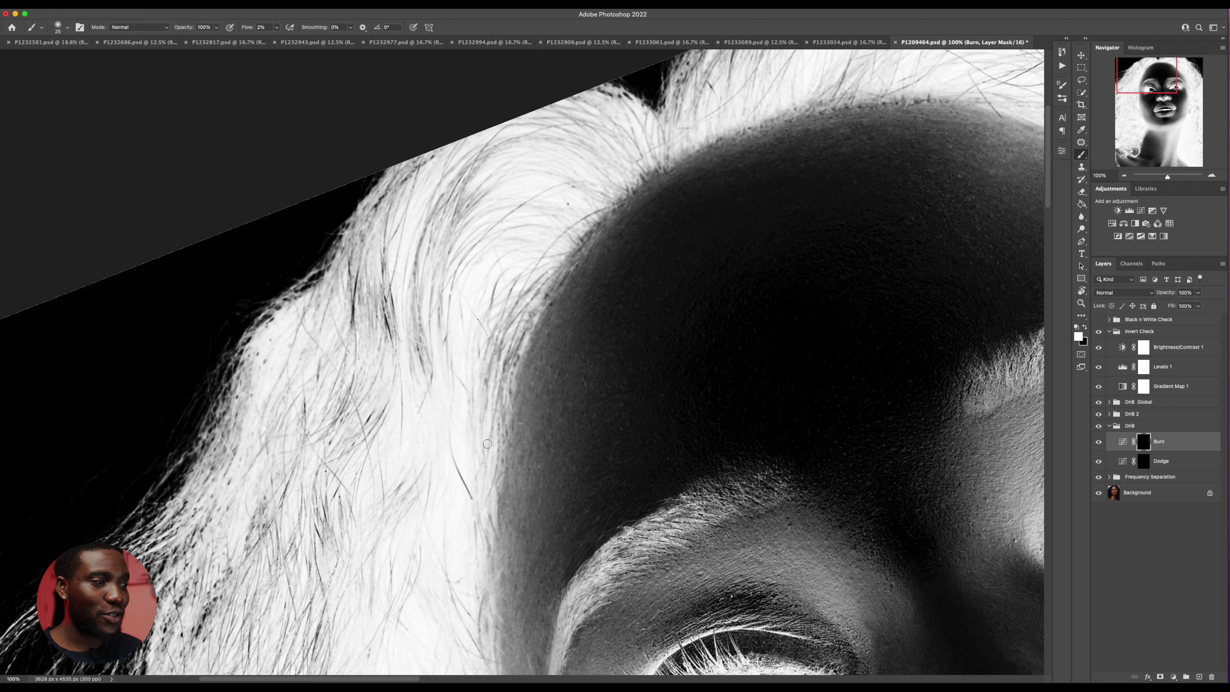
pyautogui.scroll(3, 536, 432)
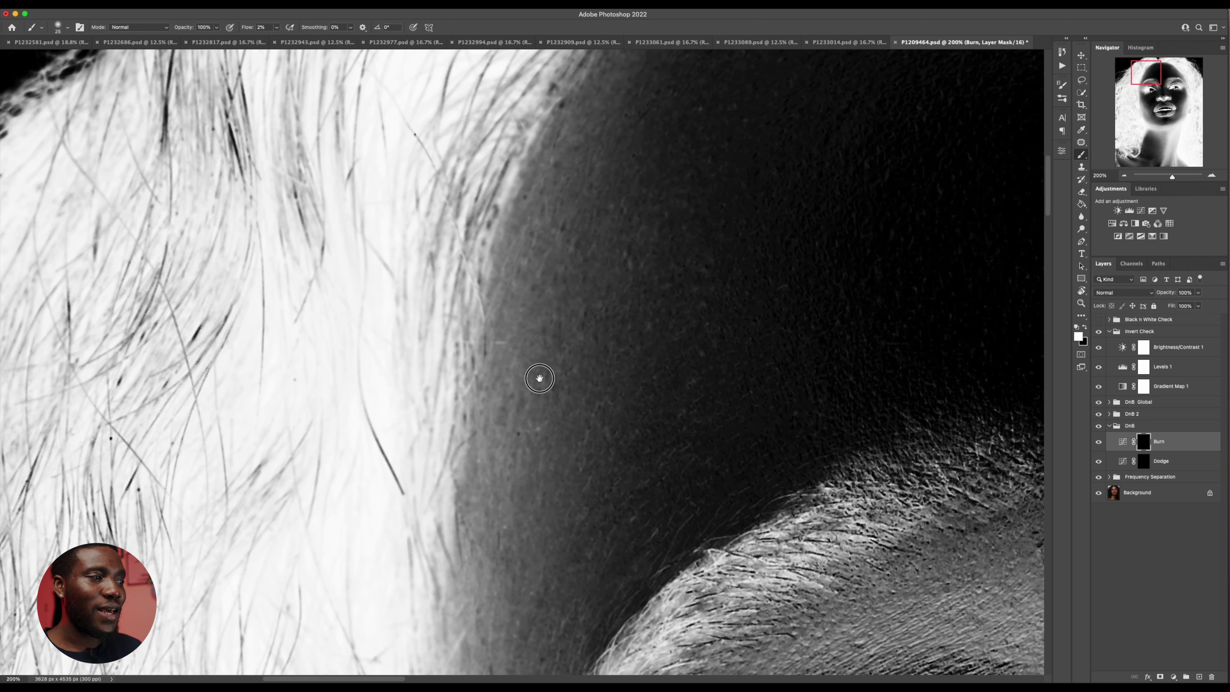
pyautogui.press('[')
pyautogui.press('[')
pyautogui.press('[')
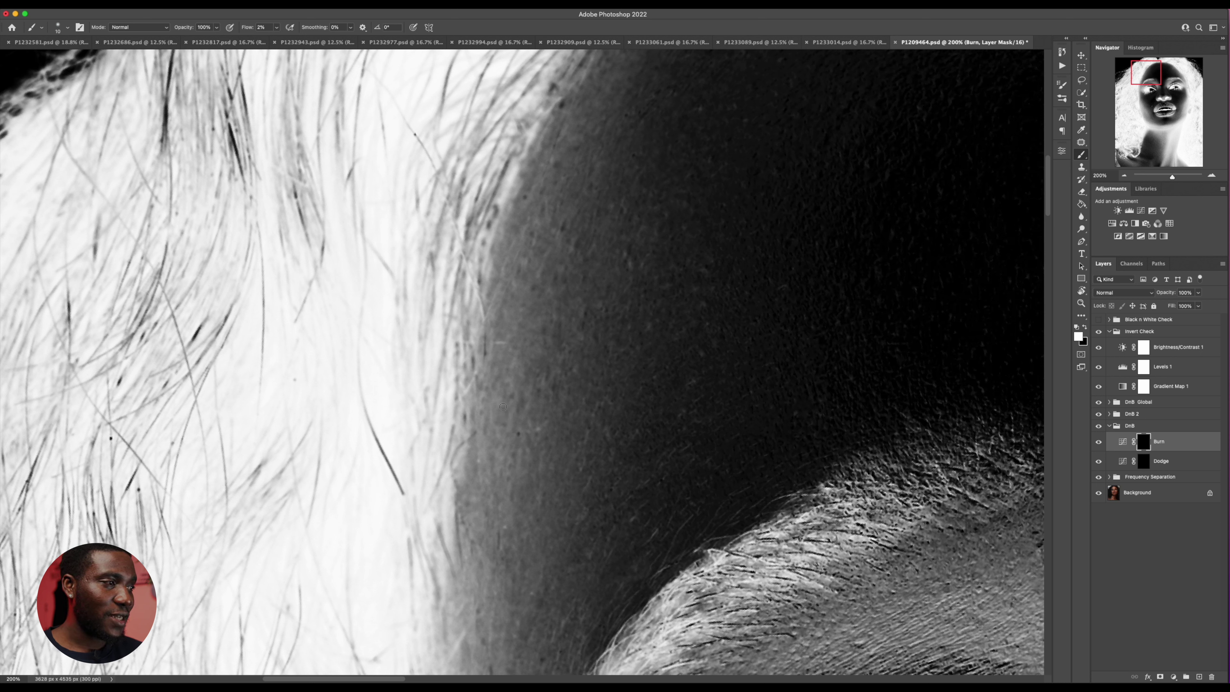
pyautogui.press(']')
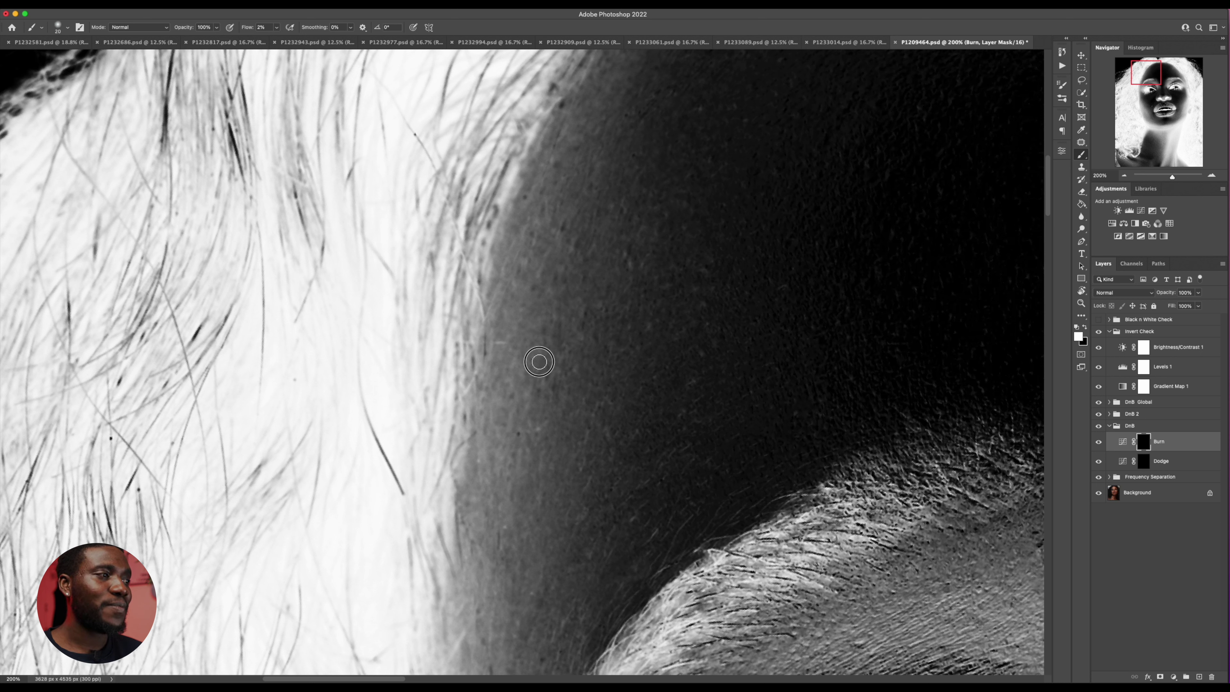
pyautogui.press('[')
pyautogui.press('[')
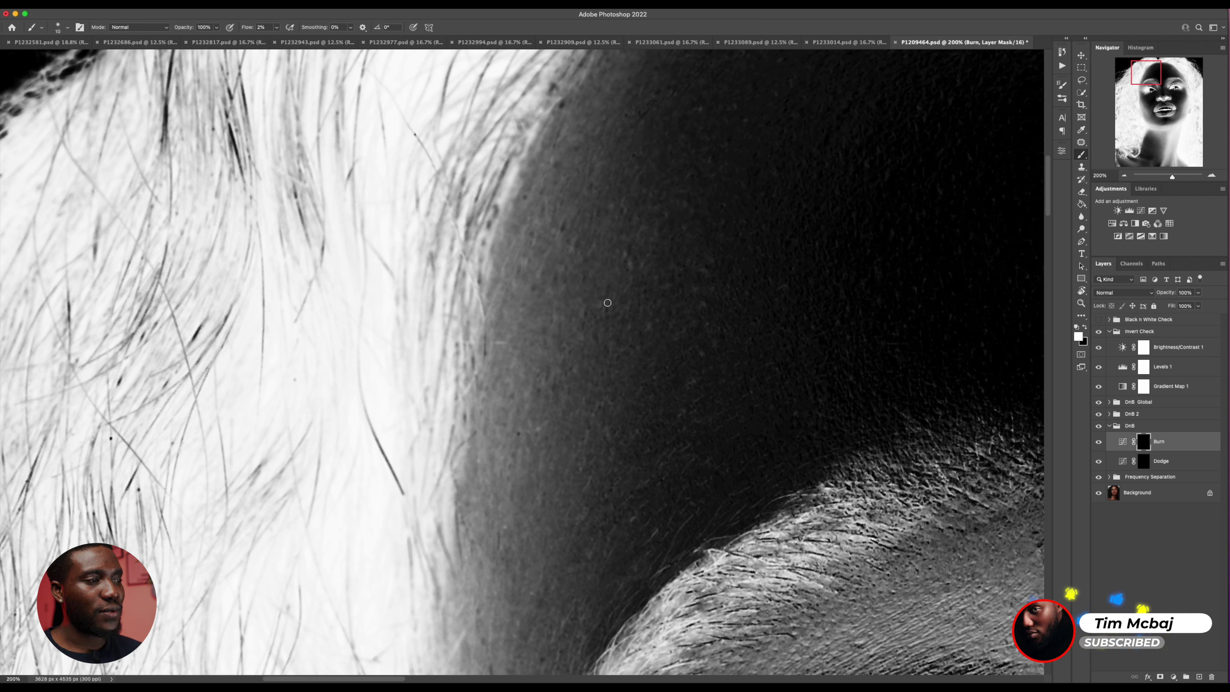
pyautogui.press(']')
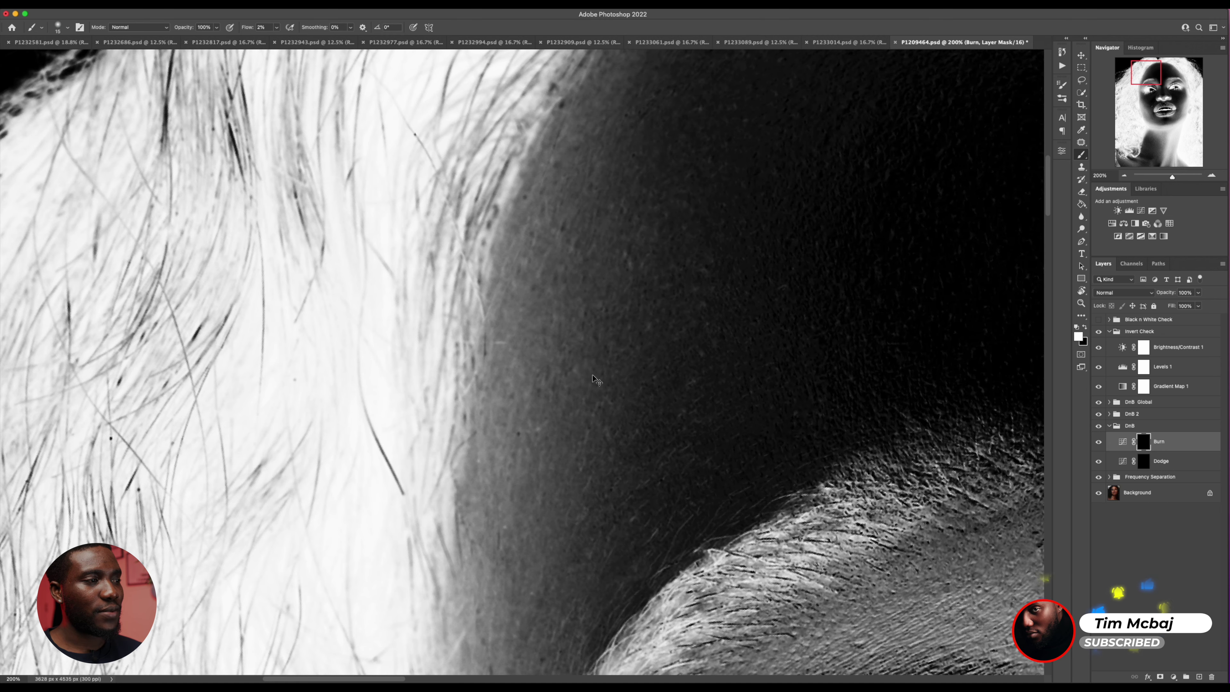
# Step: Burn the broader patches between the temple hairline and the eyebrow, adapting the brush size to each patch
pyautogui.press('super+minus')
pyautogui.press(']')
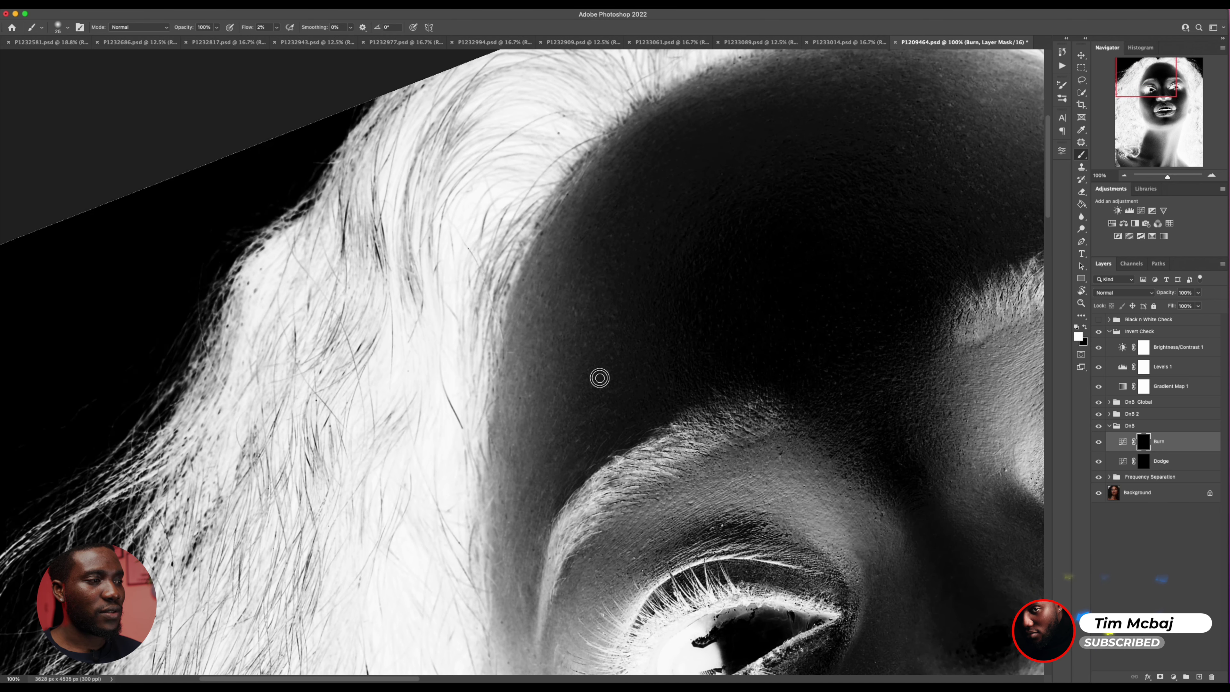
pyautogui.press(']')
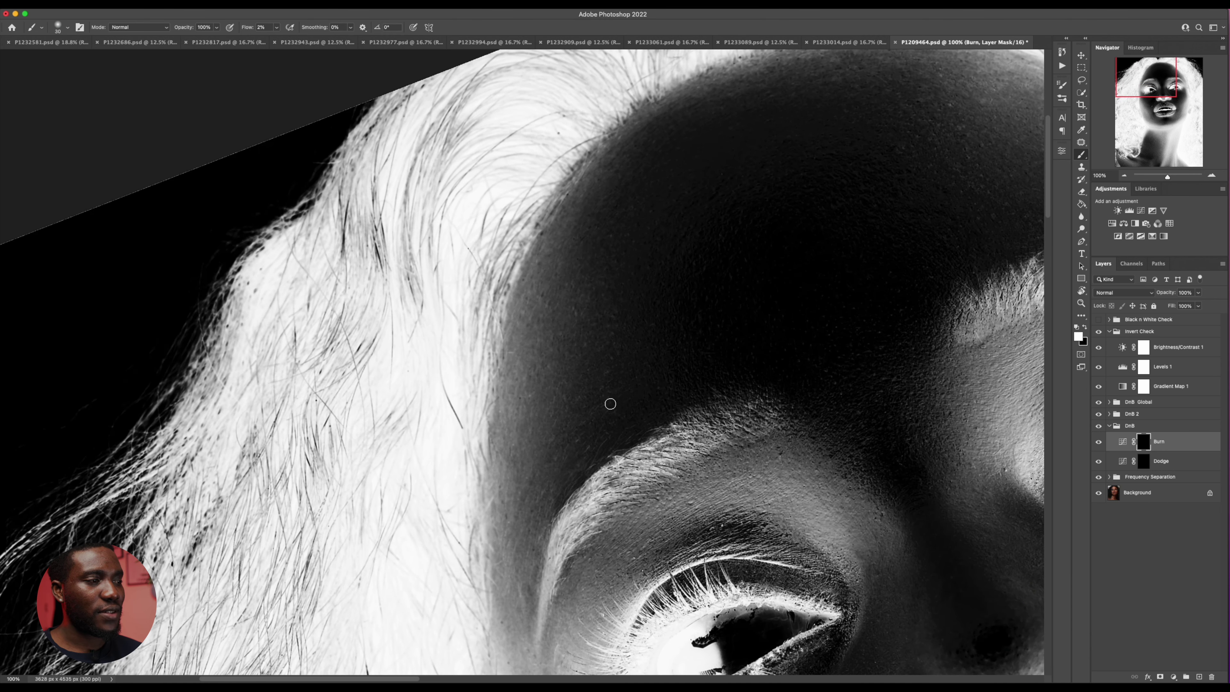
pyautogui.press('[')
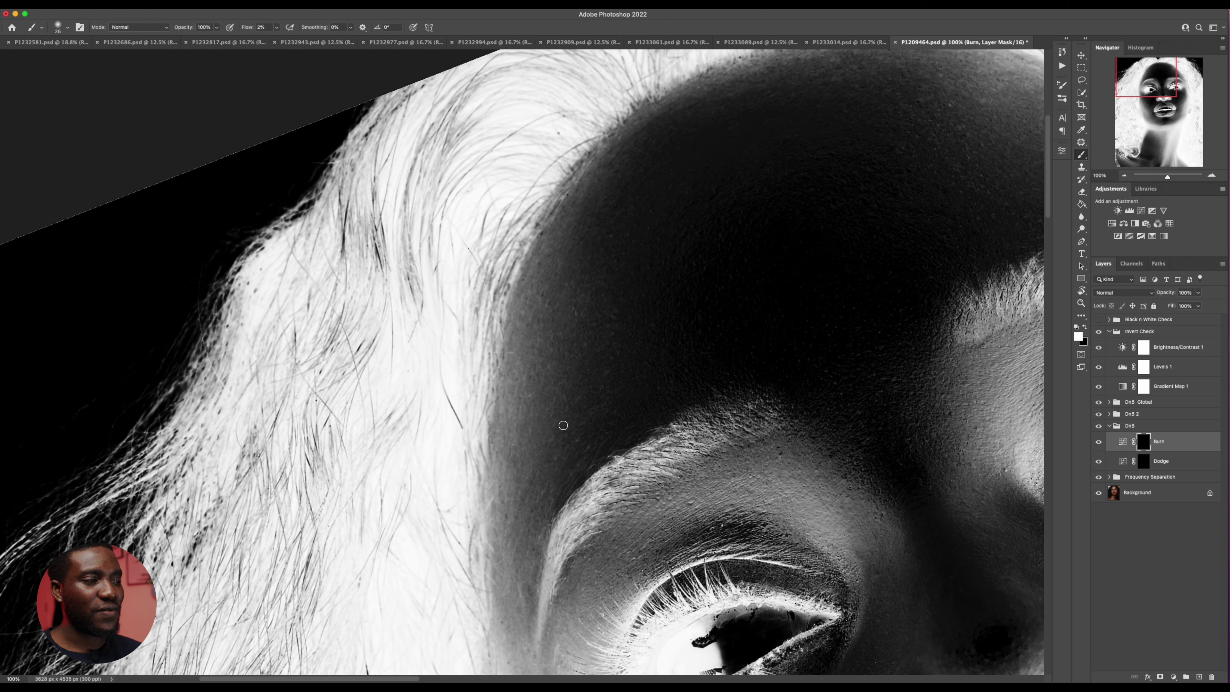
pyautogui.press('[')
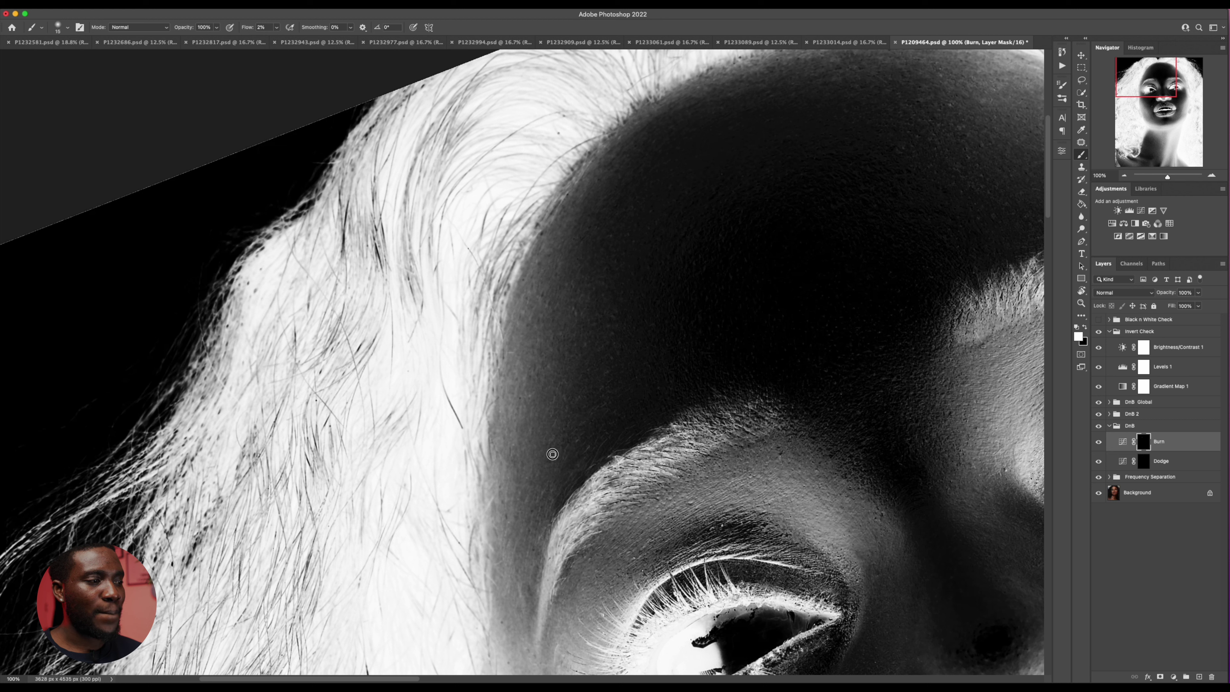
pyautogui.press(']')
pyautogui.press(']')
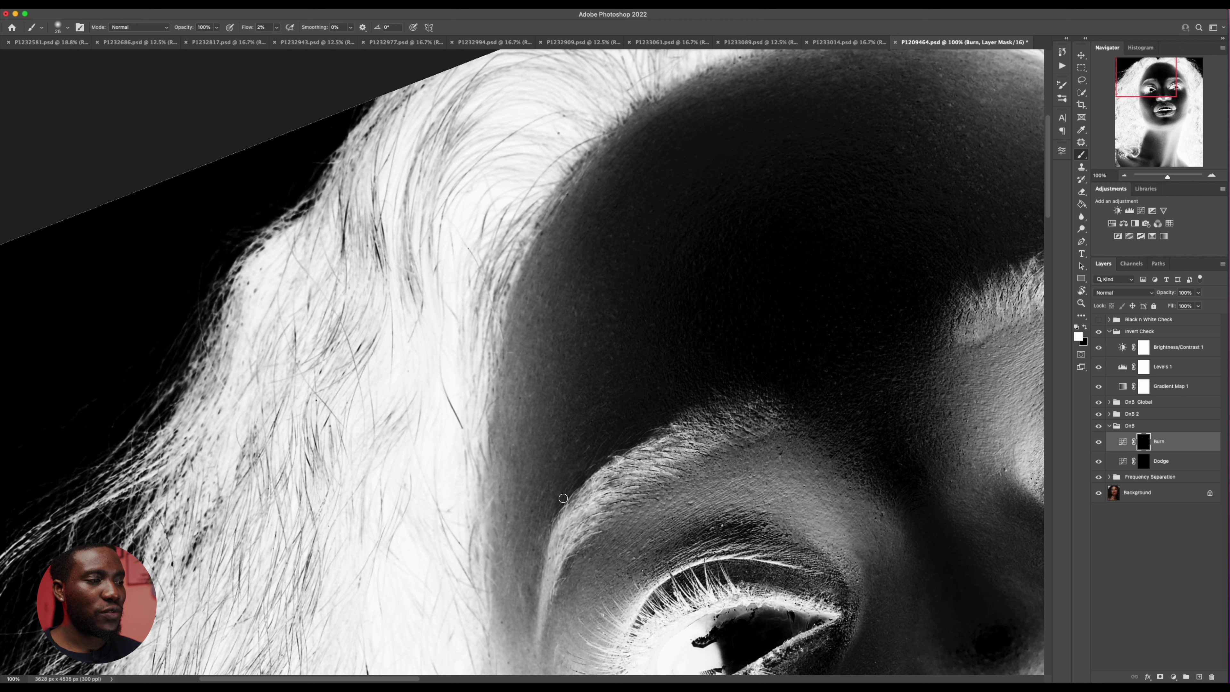
# Step: Burn the uneven skin beside the outer end of the eyebrow, readjusting the brush size to fit
pyautogui.press('[')
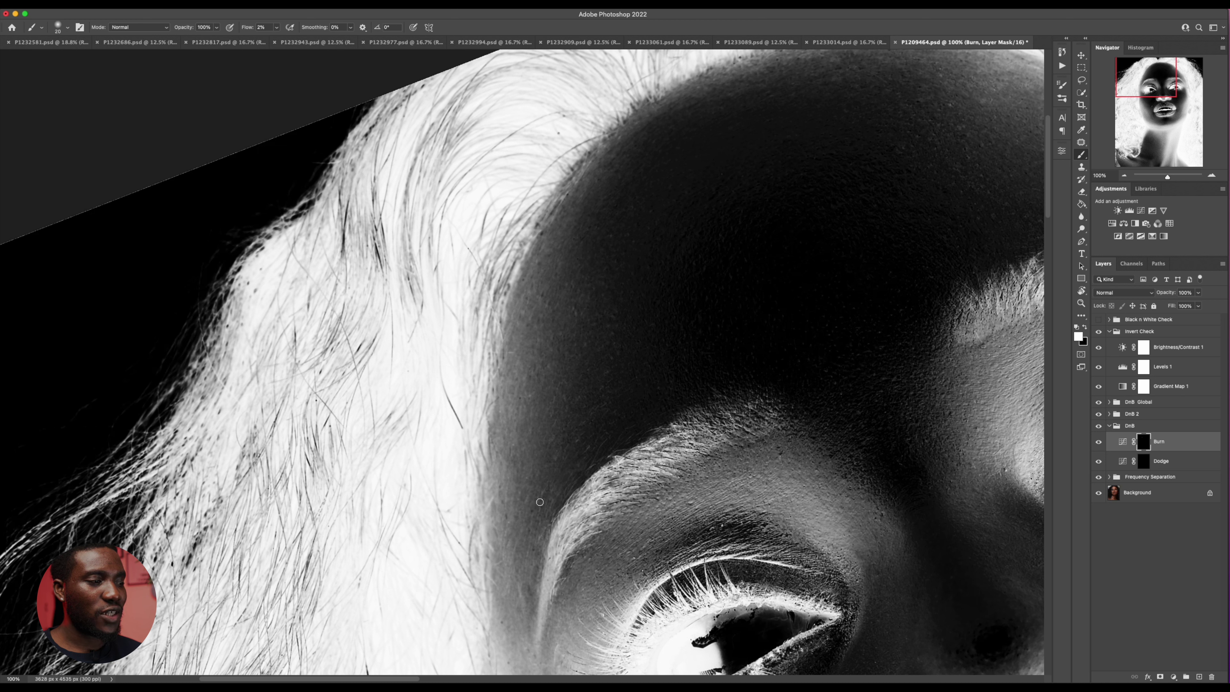
pyautogui.press(']')
pyautogui.press('[')
pyautogui.moveTo(543, 573); pyautogui.dragTo(542, 499)
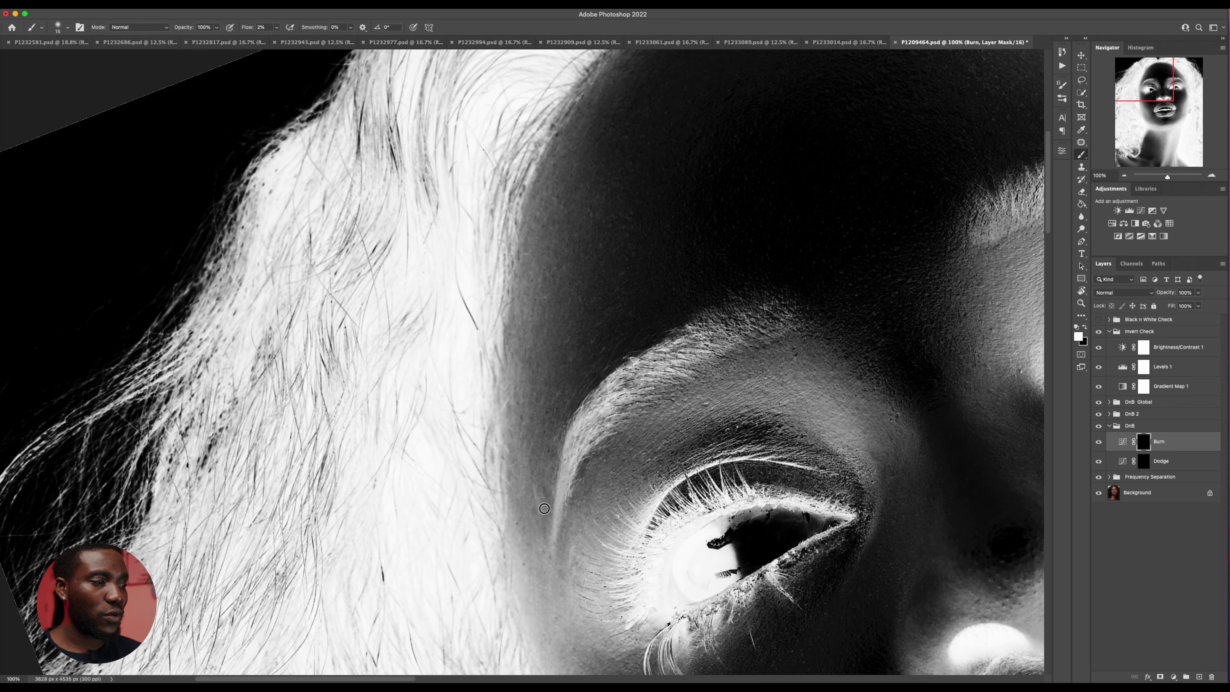
pyautogui.press(']')
pyautogui.press(']')
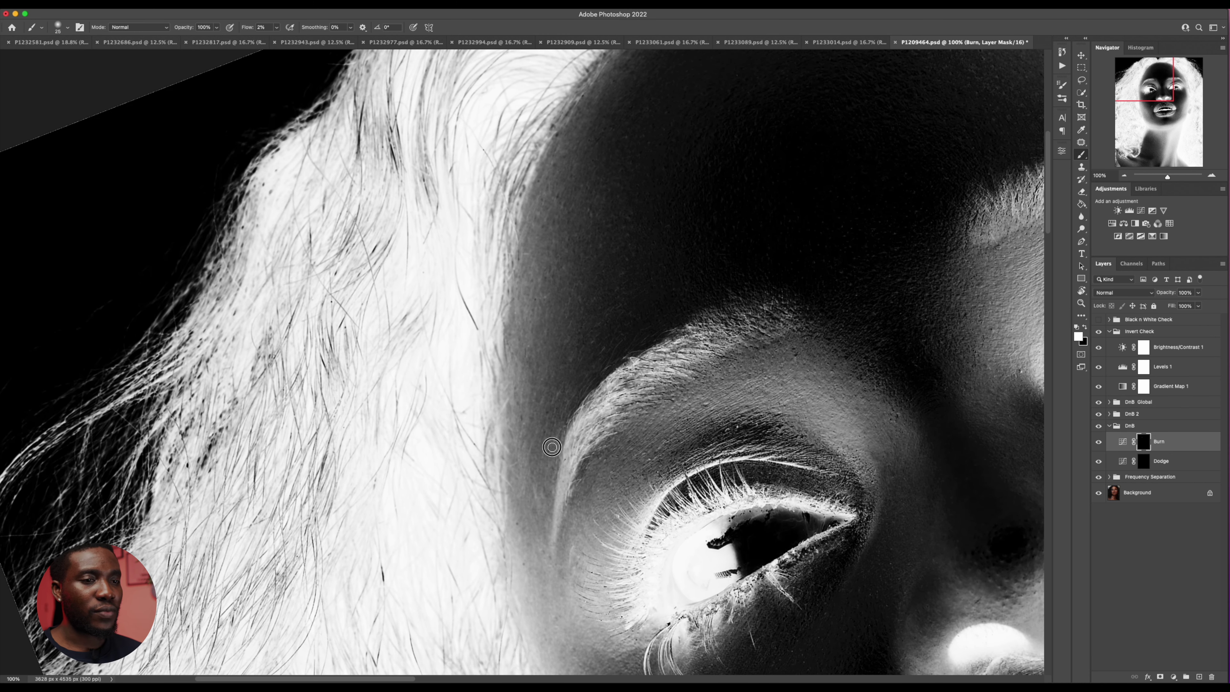
# Step: Switch back to the Dodge layer's mask and reduce the brush size for the skin beside the eyebrow's outer end
pyautogui.click(1153, 464)
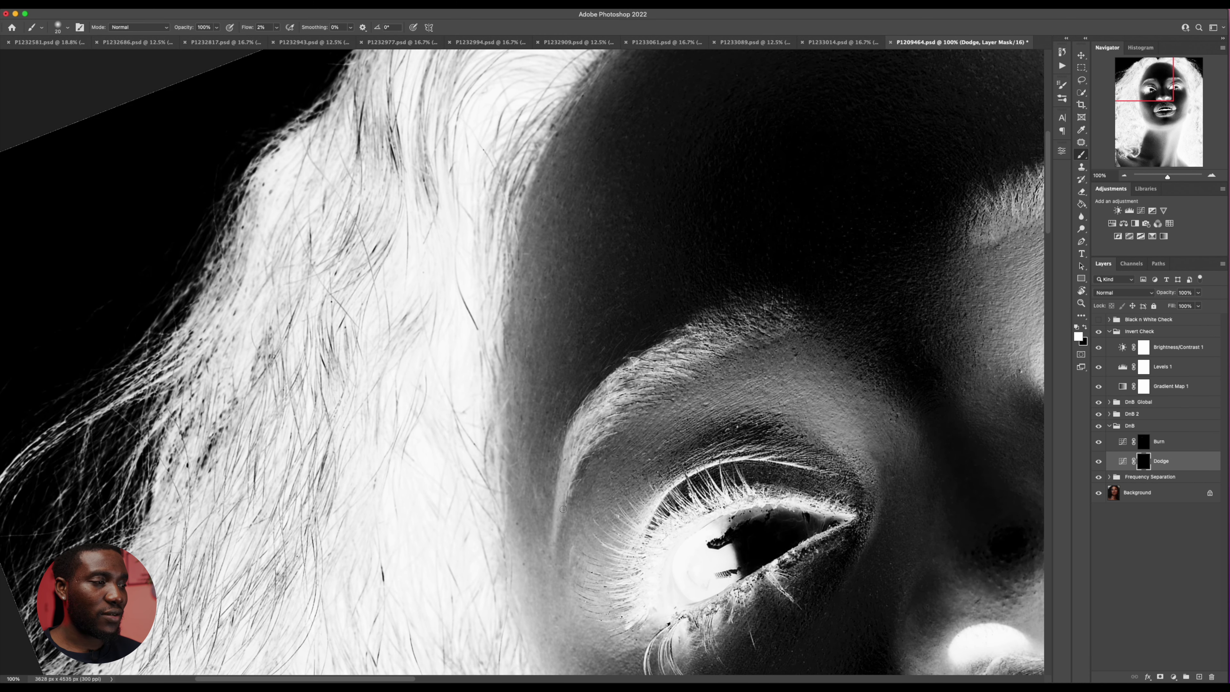
pyautogui.press('[')
pyautogui.press('[')
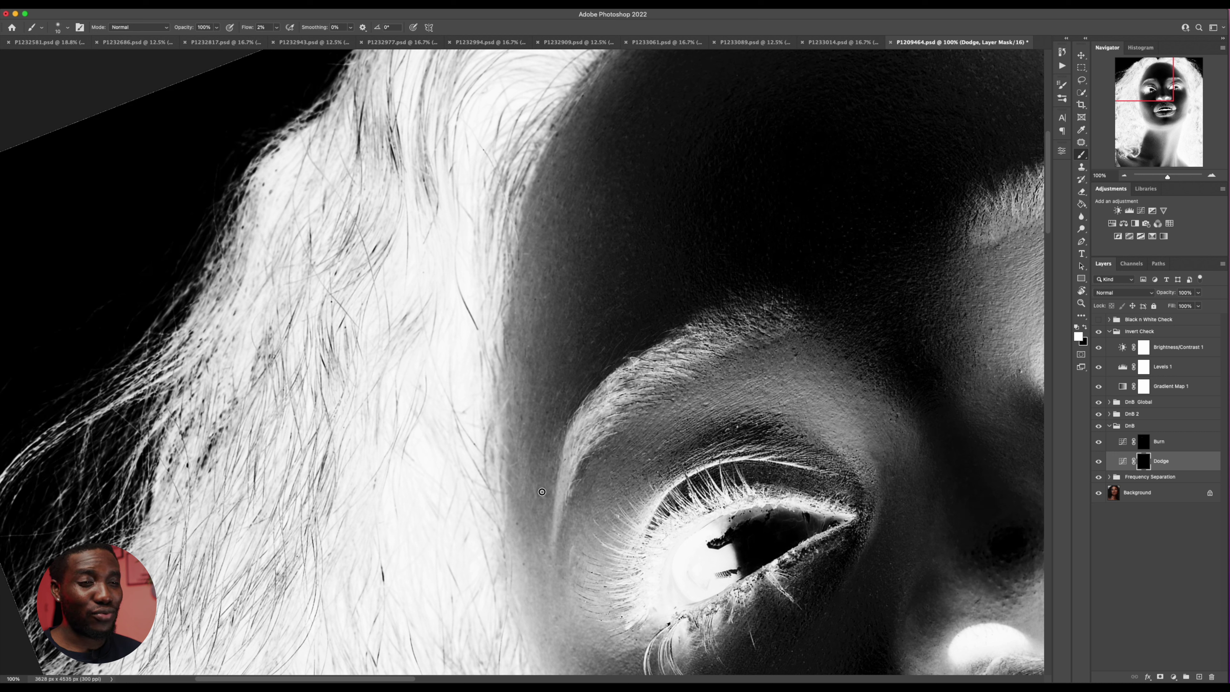
# Step: Switch to the Burn layer's mask and burn the skin just outside and above the eyebrow, adapting the brush size
pyautogui.click(1148, 442)
pyautogui.press(']')
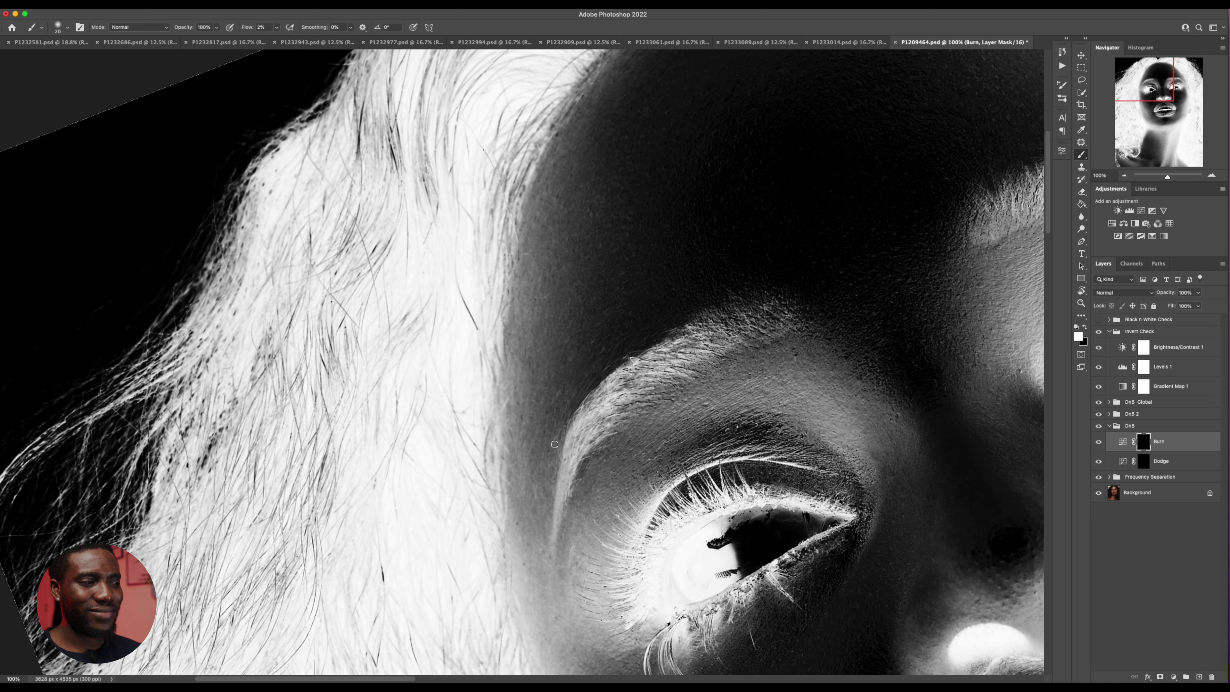
pyautogui.press(']')
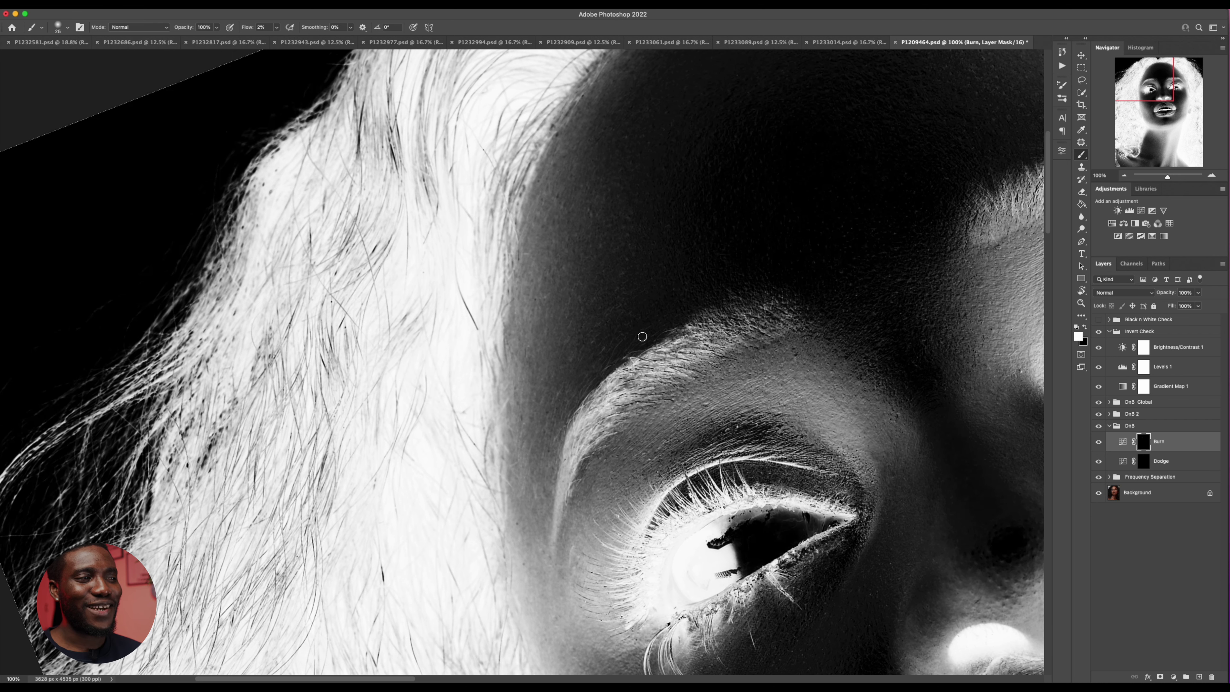
pyautogui.press('[')
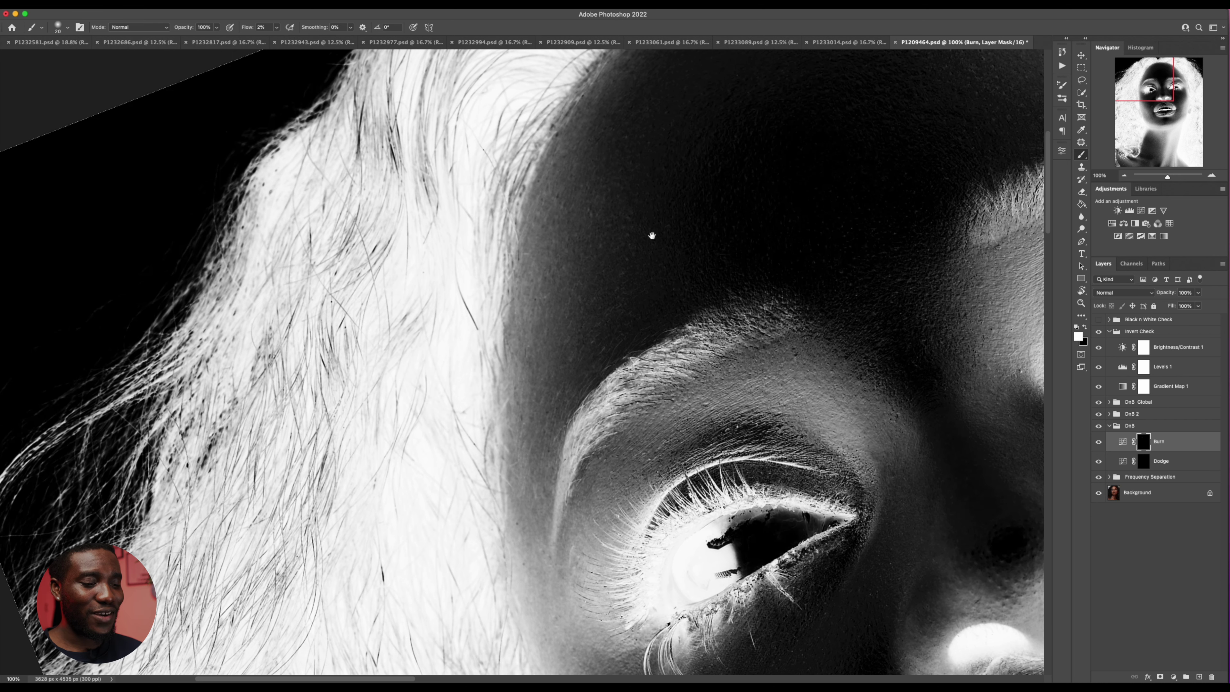
# Step: Burn the uneven patches on the upper forehead along the hairline, readjusting the brush size to each patch
pyautogui.moveTo(652, 236); pyautogui.dragTo(649, 361)
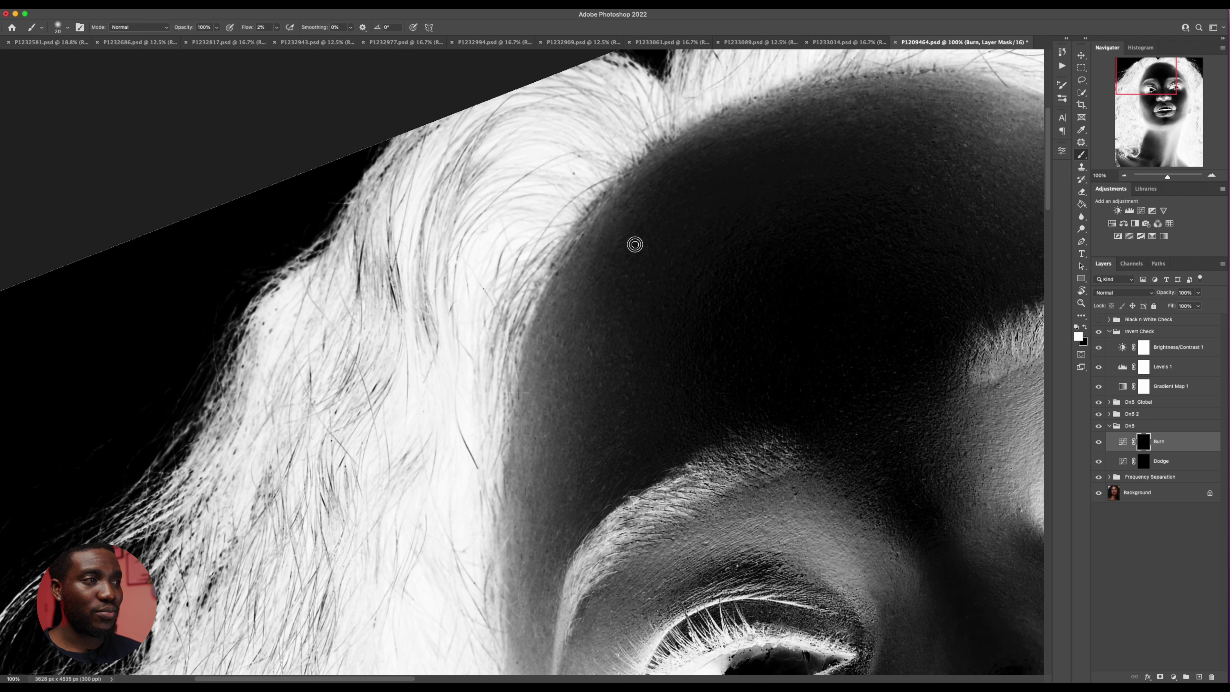
pyautogui.press(']')
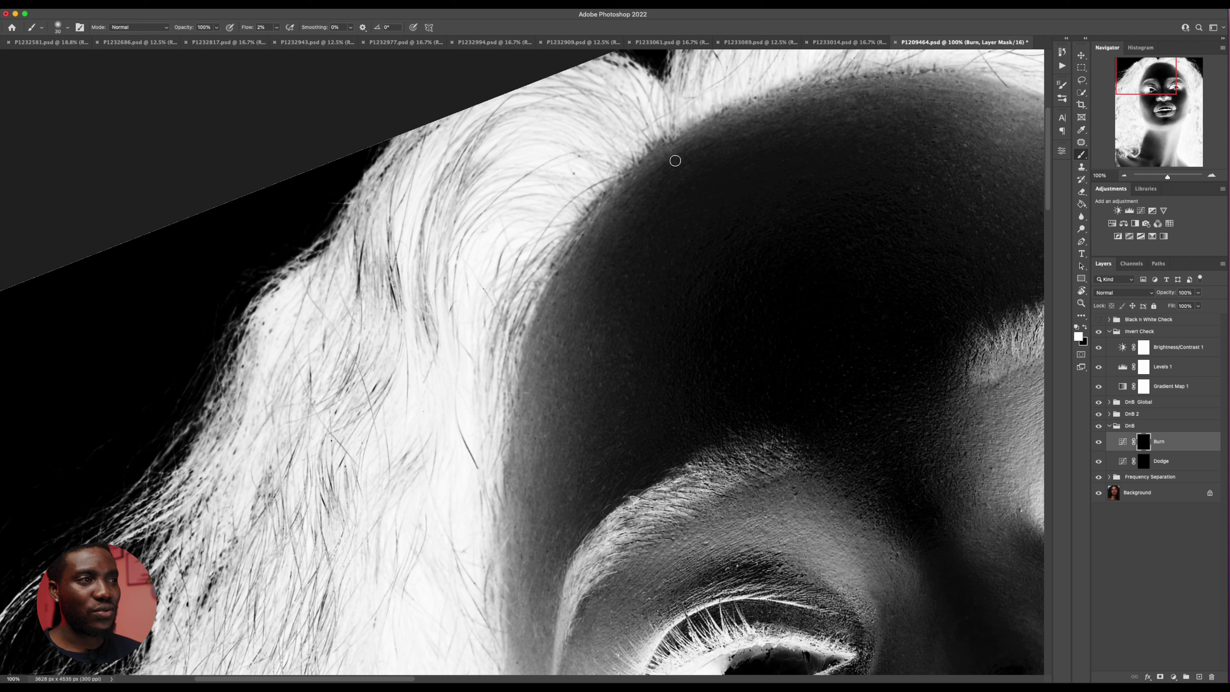
pyautogui.press(']')
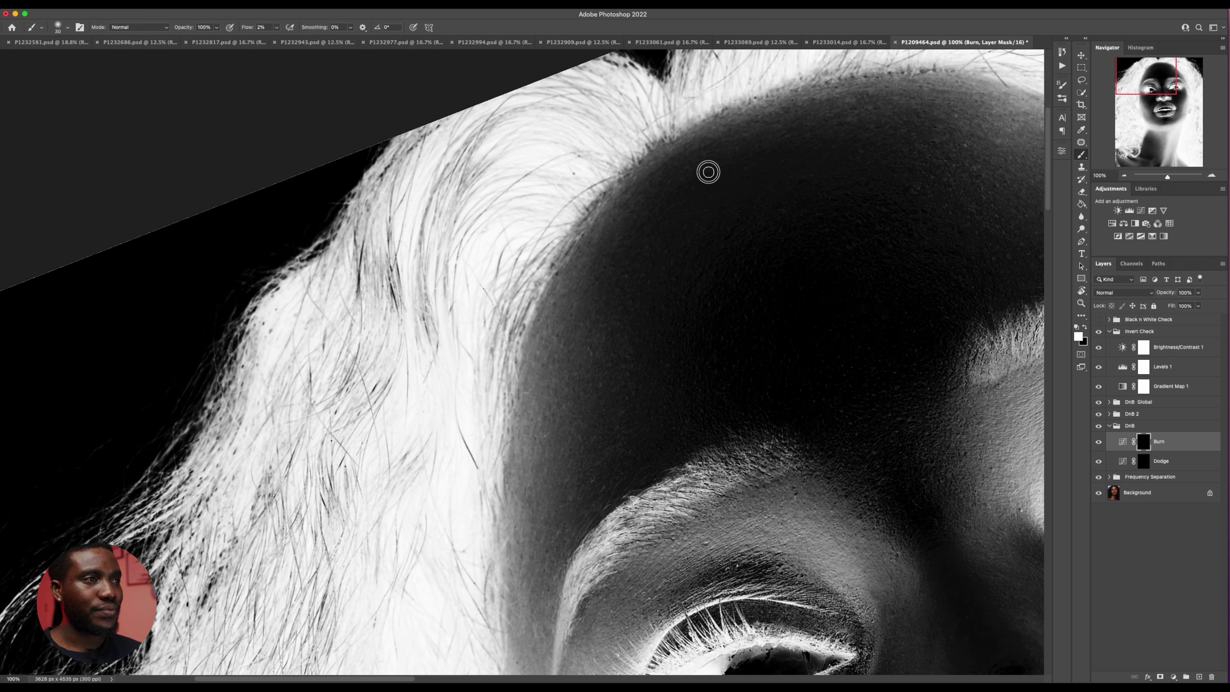
pyautogui.press(']')
pyautogui.moveTo(681, 213); pyautogui.dragTo(644, 228)
pyautogui.press('[')
pyautogui.press('[')
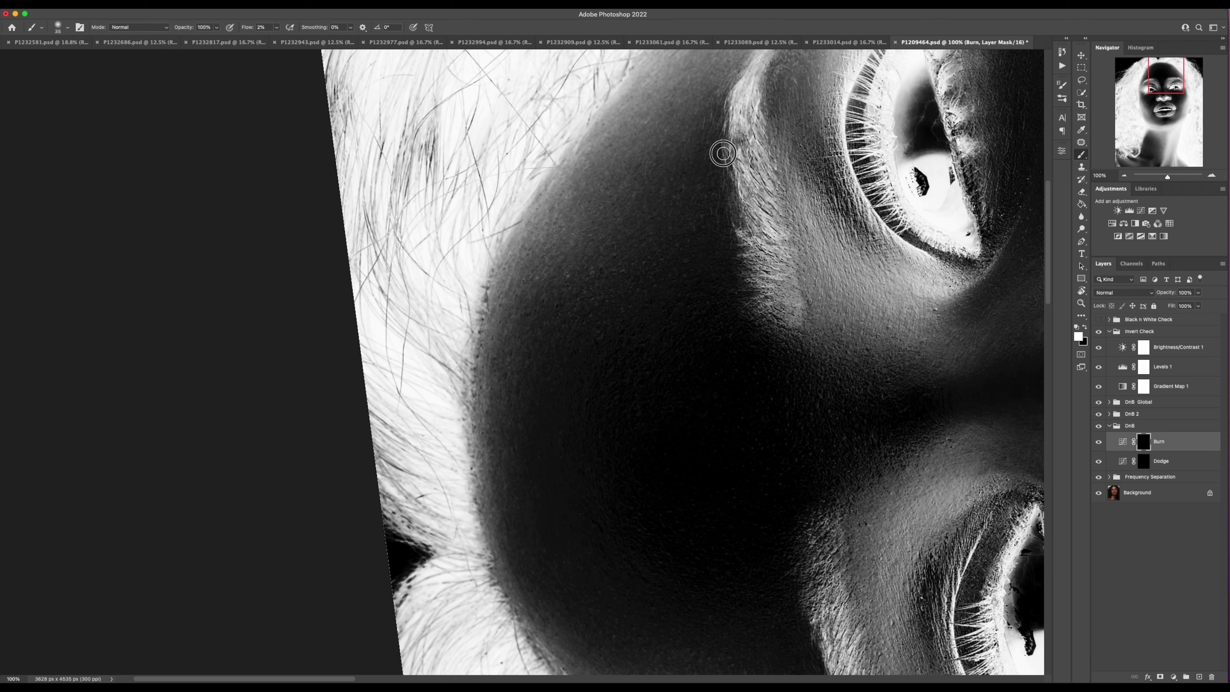
# Step: Even out the forehead skin above the other eyebrow, alternating between the Dodge and Burn masks
pyautogui.hotkey('alt', '[')
pyautogui.press('[')
pyautogui.scroll(5, 624, 180)
pyautogui.hscroll(4, 624, 180)
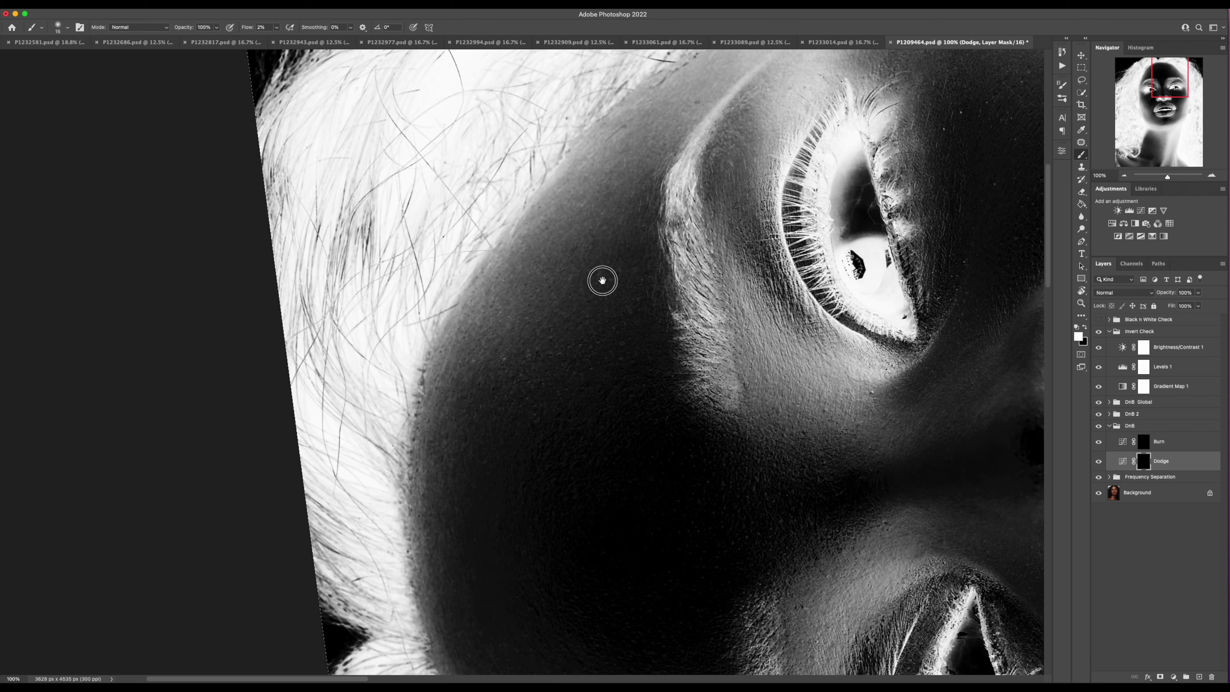
pyautogui.press(']')
pyautogui.hotkey('alt', ']')
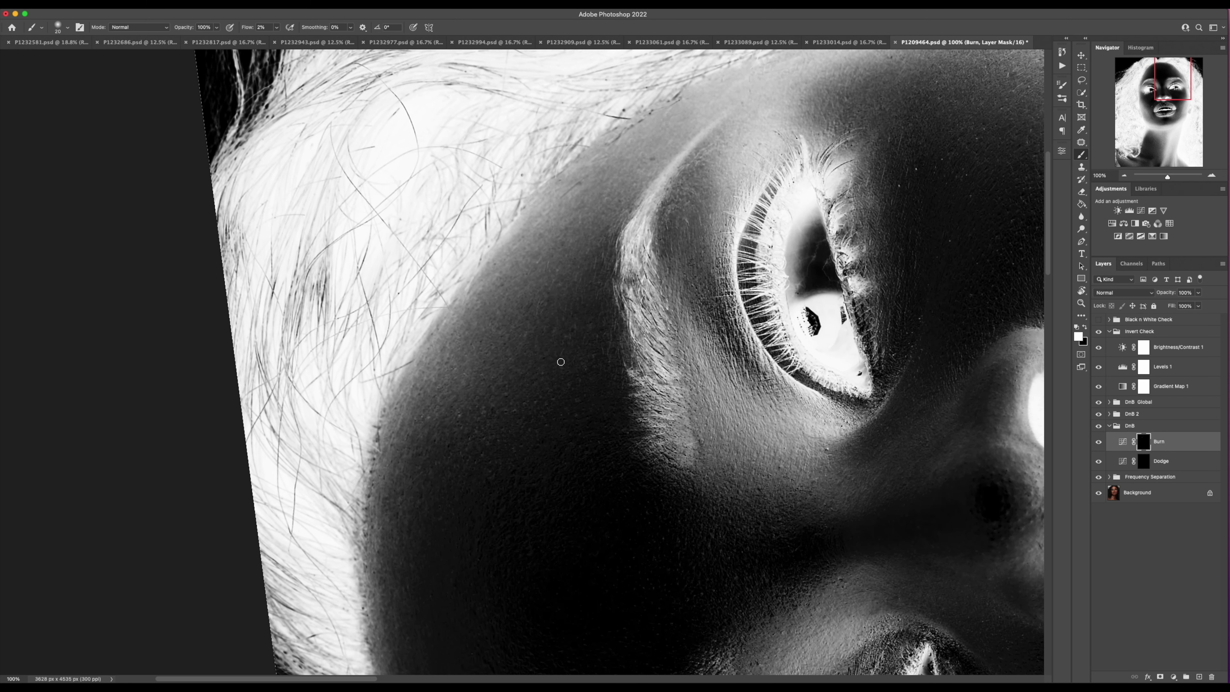
# Step: Switch to the Dodge layer's mask and dodge the skin from the forehead's side toward the outer eye with a larger brush
pyautogui.hotkey('alt', '[')
pyautogui.press(']')
pyautogui.press(']')
pyautogui.scroll(3, 560, 361)
pyautogui.hscroll(5, 561, 361)
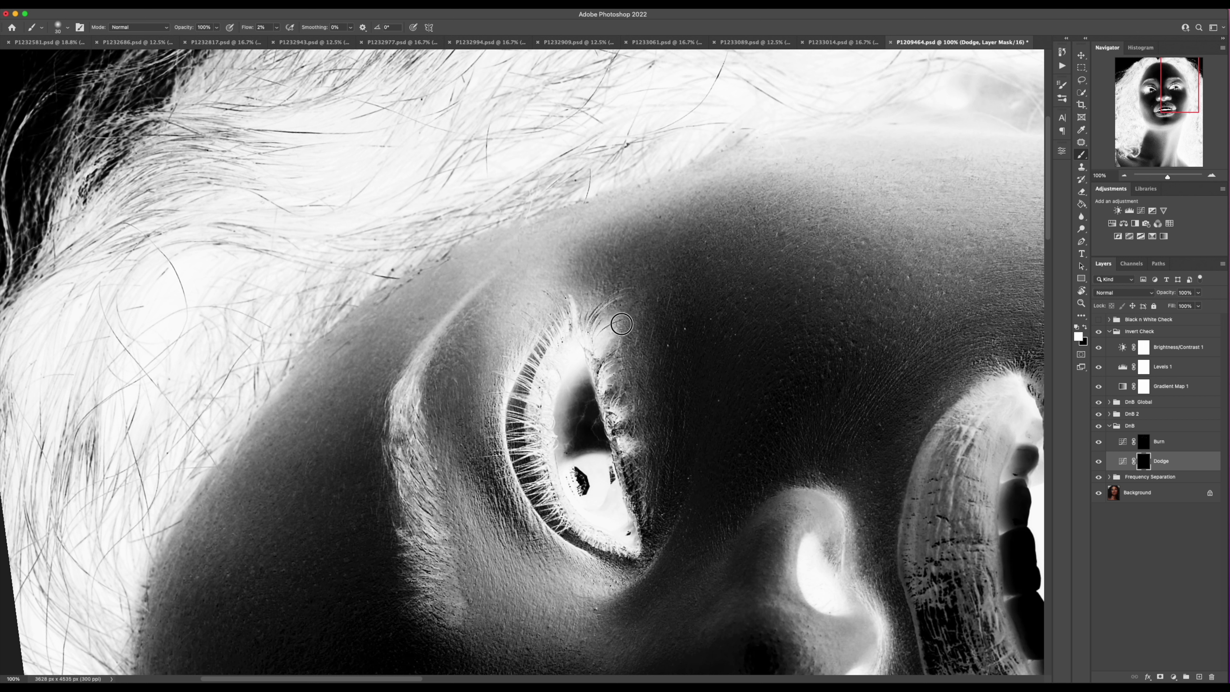
# Step: Switch to the Burn layer's mask and burn the under-eye and upper cheek skin, varying the brush size from fine to broad
pyautogui.hotkey('alt', ']')
pyautogui.press('[')
pyautogui.press('[')
pyautogui.press('[')
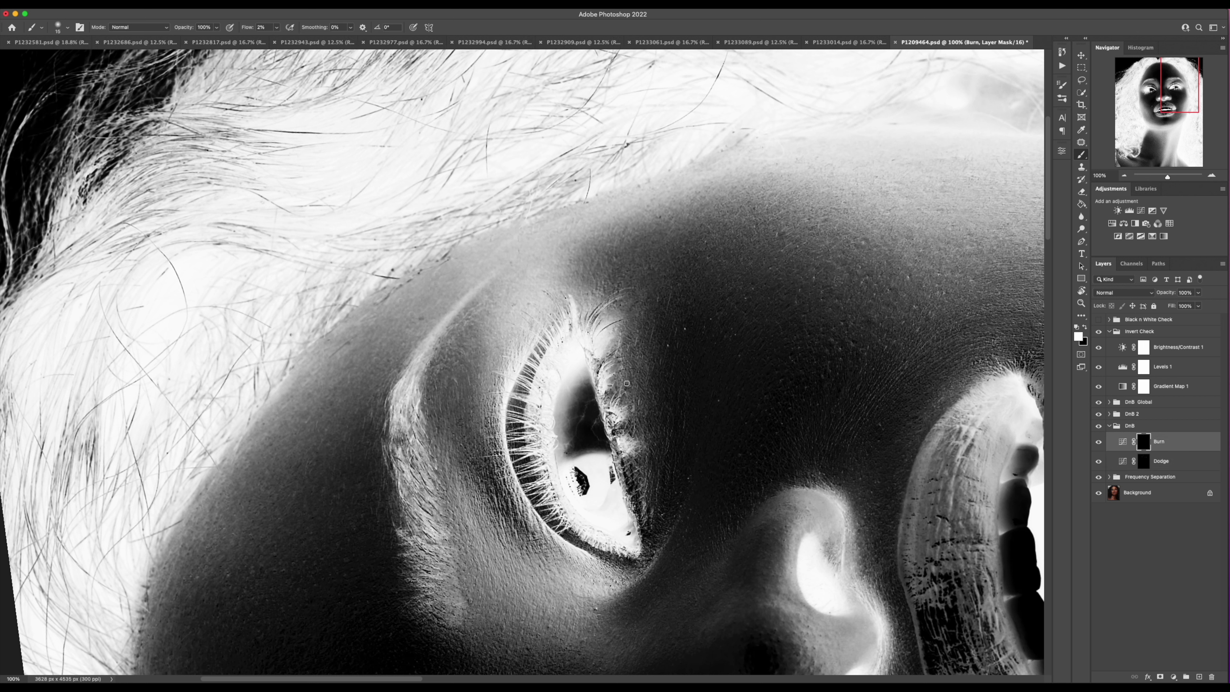
pyautogui.press(']')
pyautogui.press(']')
pyautogui.press(']')
pyautogui.press(']')
pyautogui.press(']')
pyautogui.press('[')
pyautogui.press('[')
pyautogui.press('[')
pyautogui.press('[')
# Step: Even out the cheek beside the mouth, alternating between the Dodge and Burn masks and adapting the brush size
pyautogui.hscroll(10, 889, 393)
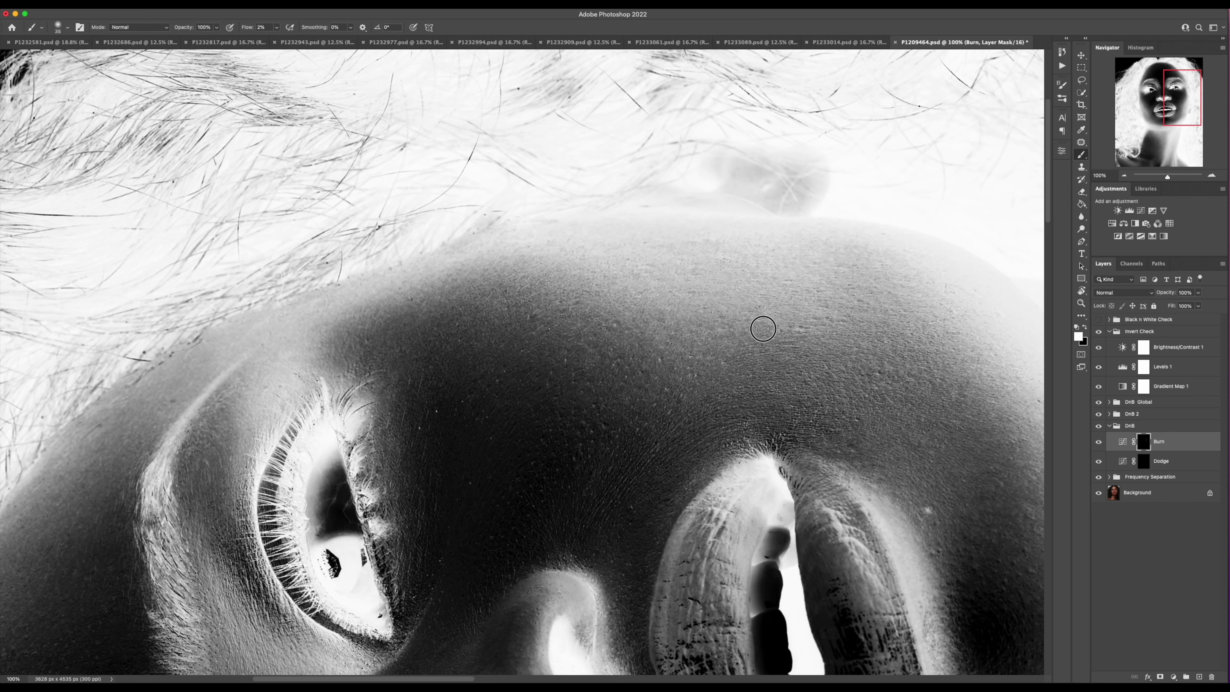
pyautogui.hotkey('alt', '[')
pyautogui.press(']')
pyautogui.press(']')
pyautogui.press(']')
pyautogui.hotkey('alt', ']')
pyautogui.press('[')
# Step: Burn the uneven skin on the chin and lower cheek with a larger brush on the Burn mask
pyautogui.hscroll(10, 776, 454)
pyautogui.hotkey('ctrl', '-')
pyautogui.press(']')
pyautogui.press(']')
pyautogui.press(']')
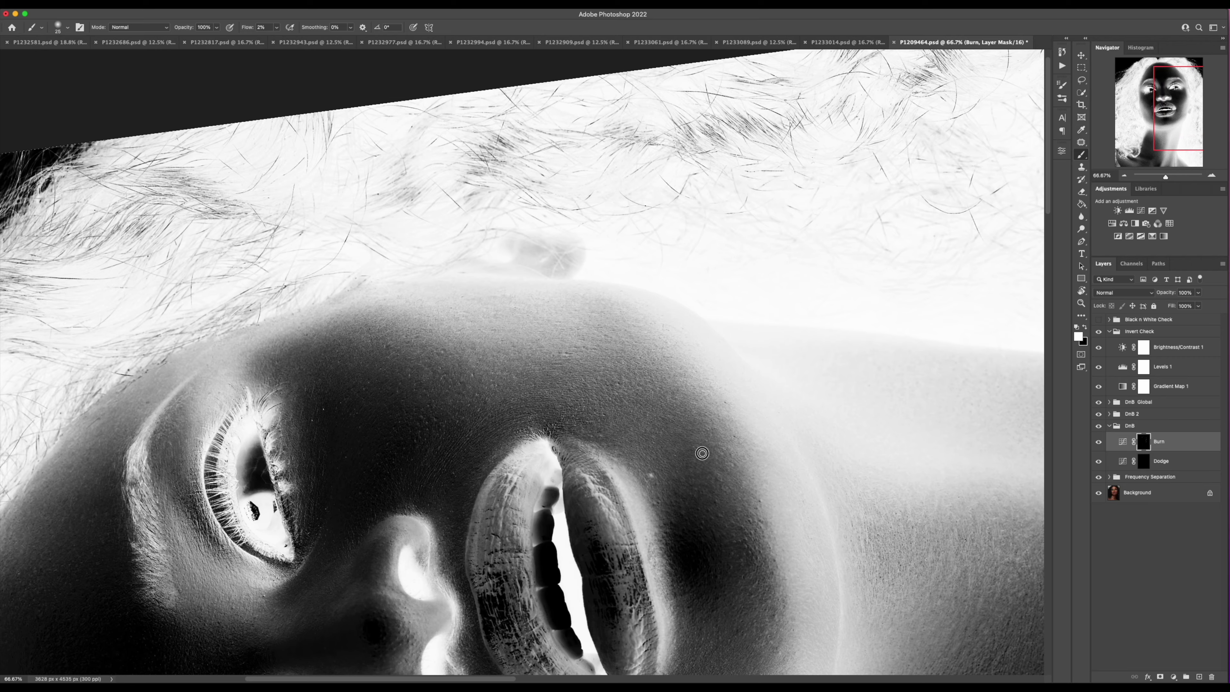
# Step: Brighten the inverted check view by setting the Levels 1 midtone value to about 0.49
pyautogui.moveTo(705, 463)
pyautogui.mouseDown()
pyautogui.moveTo(659, 649)
pyautogui.moveTo(476, 365)
pyautogui.mouseUp()
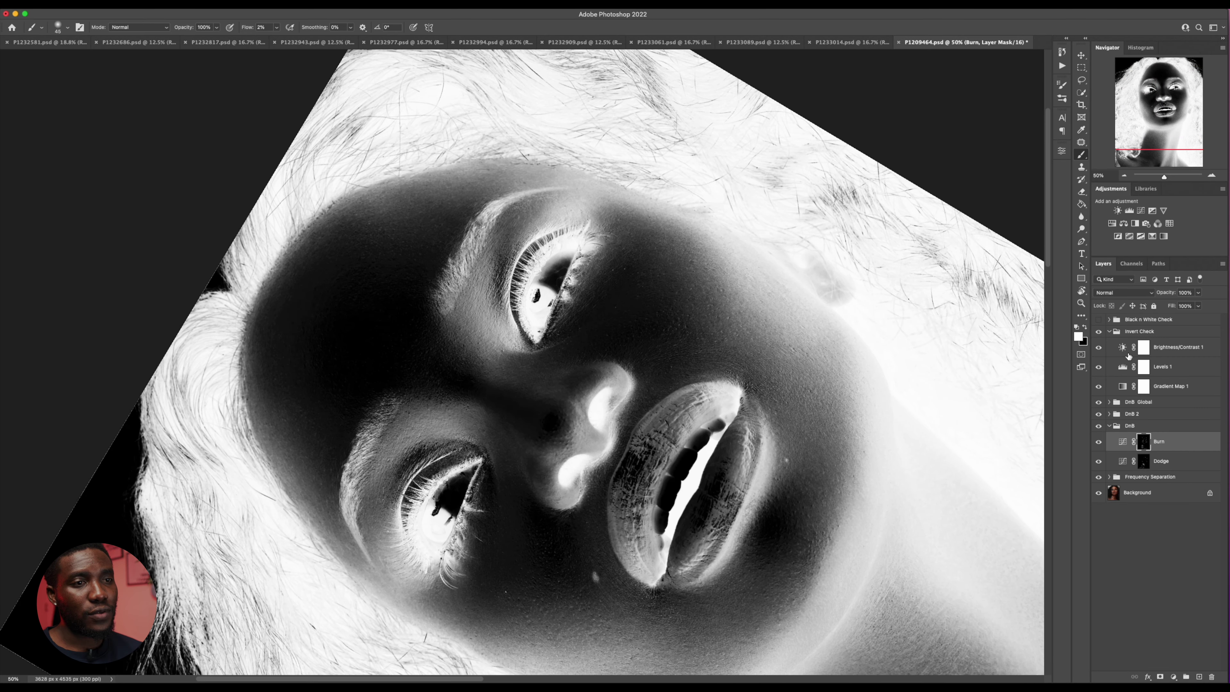
pyautogui.doubleClick(1121, 369)
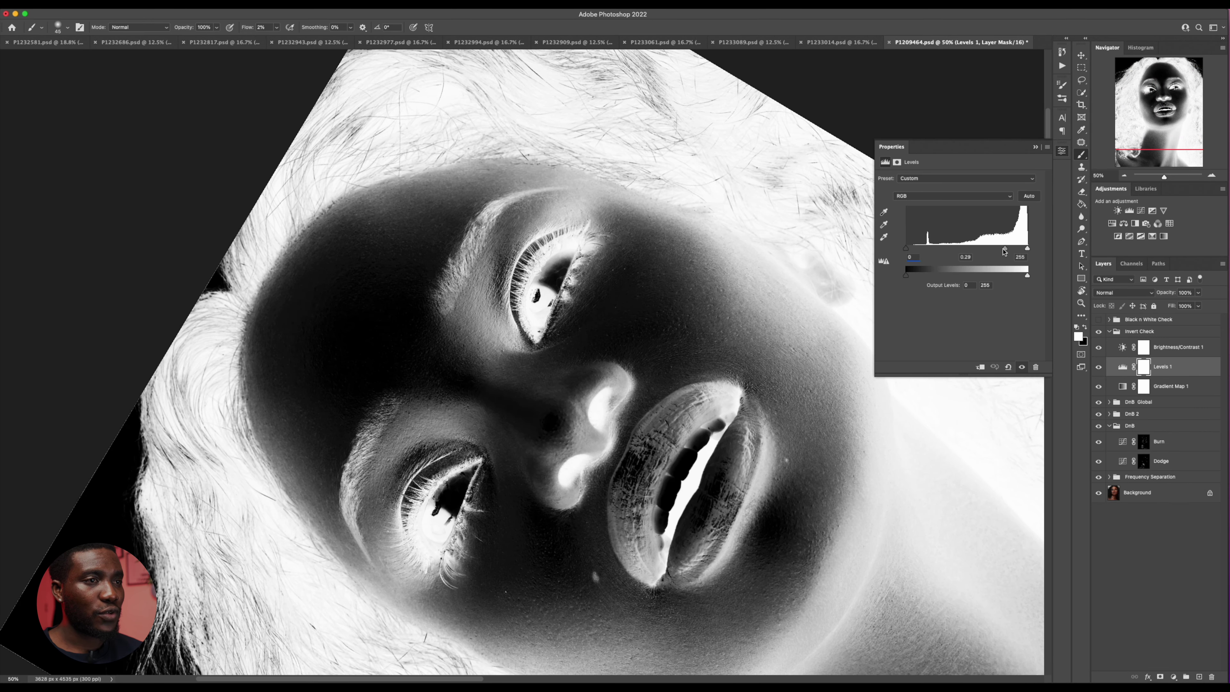
pyautogui.moveTo(1004, 247); pyautogui.dragTo(991, 250)
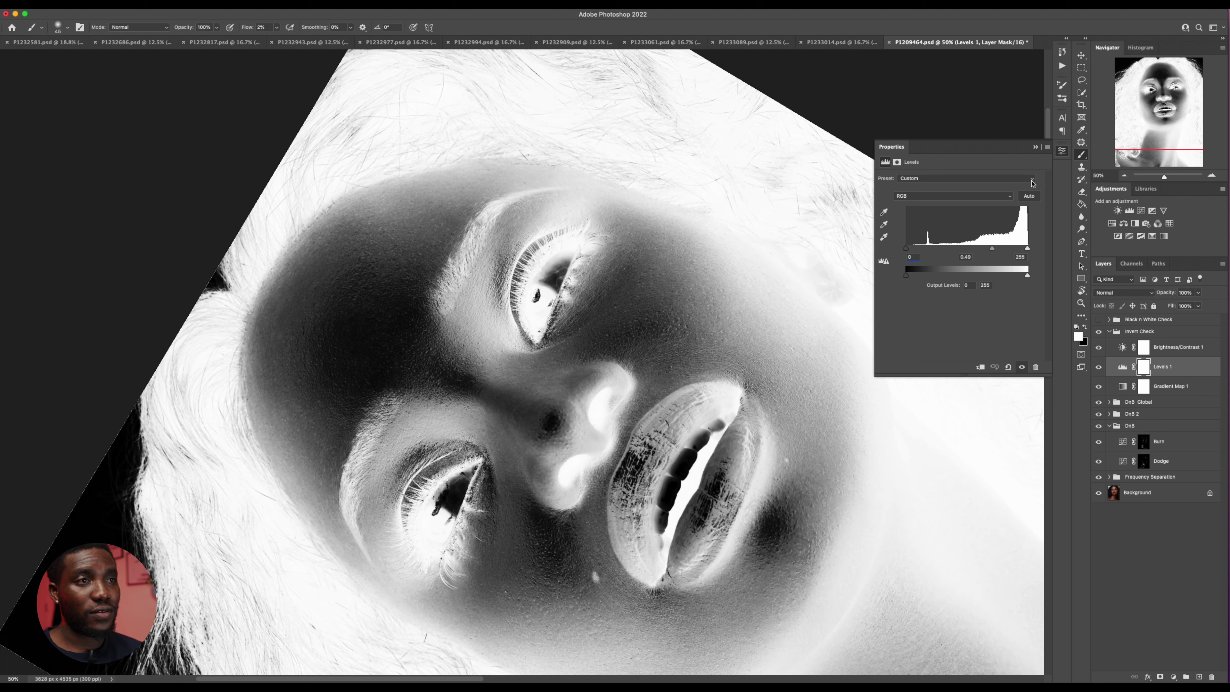
pyautogui.click(1034, 147)
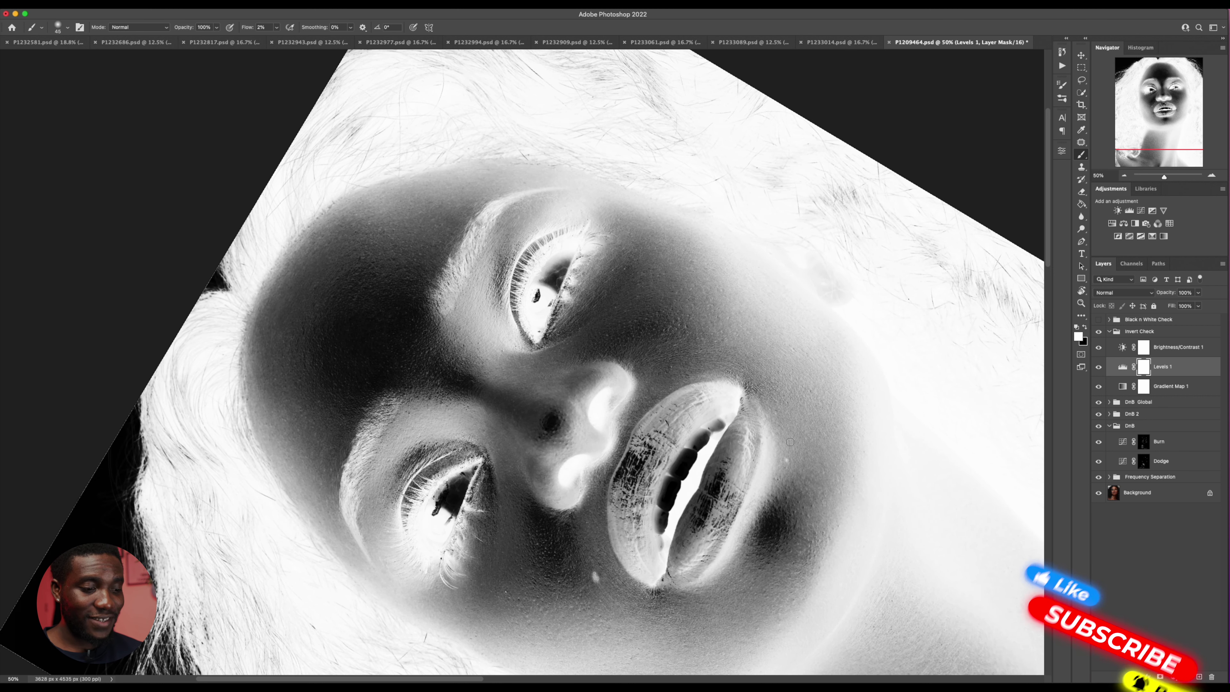
# Step: Select the Burn layer's mask and burn the uneven cheek skin between the eye and the mouth, adjusting the brush size
pyautogui.click(1144, 462)
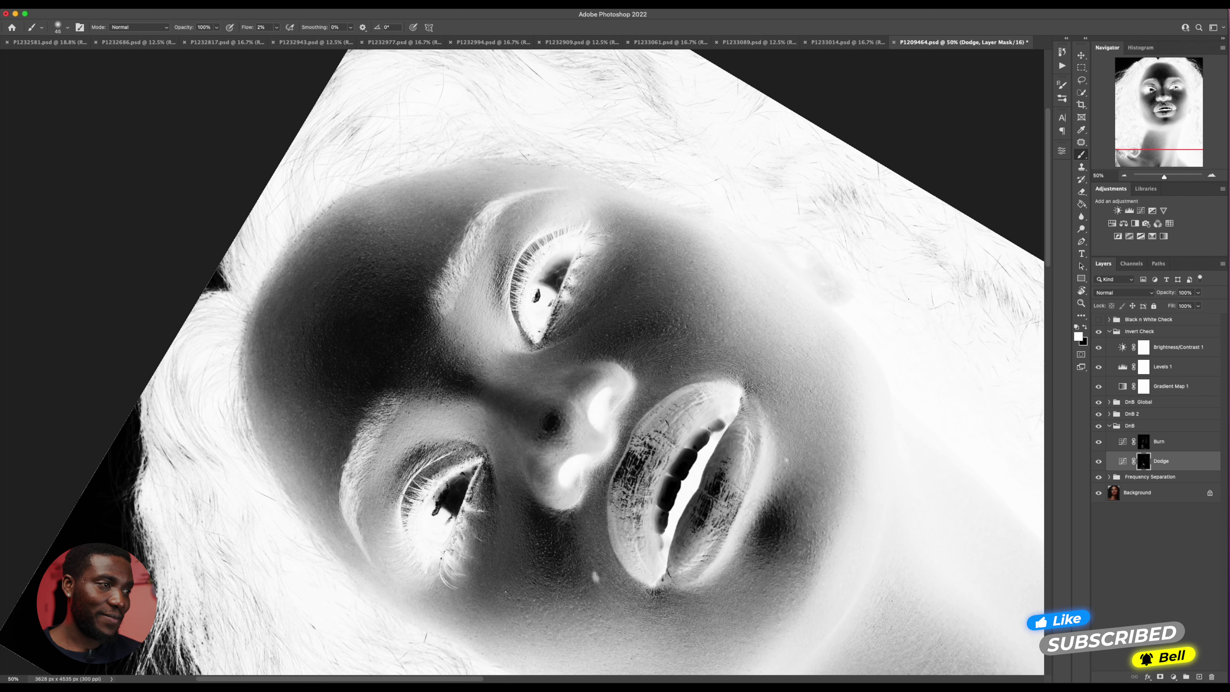
pyautogui.click(1145, 442)
pyautogui.press(']')
pyautogui.press(']')
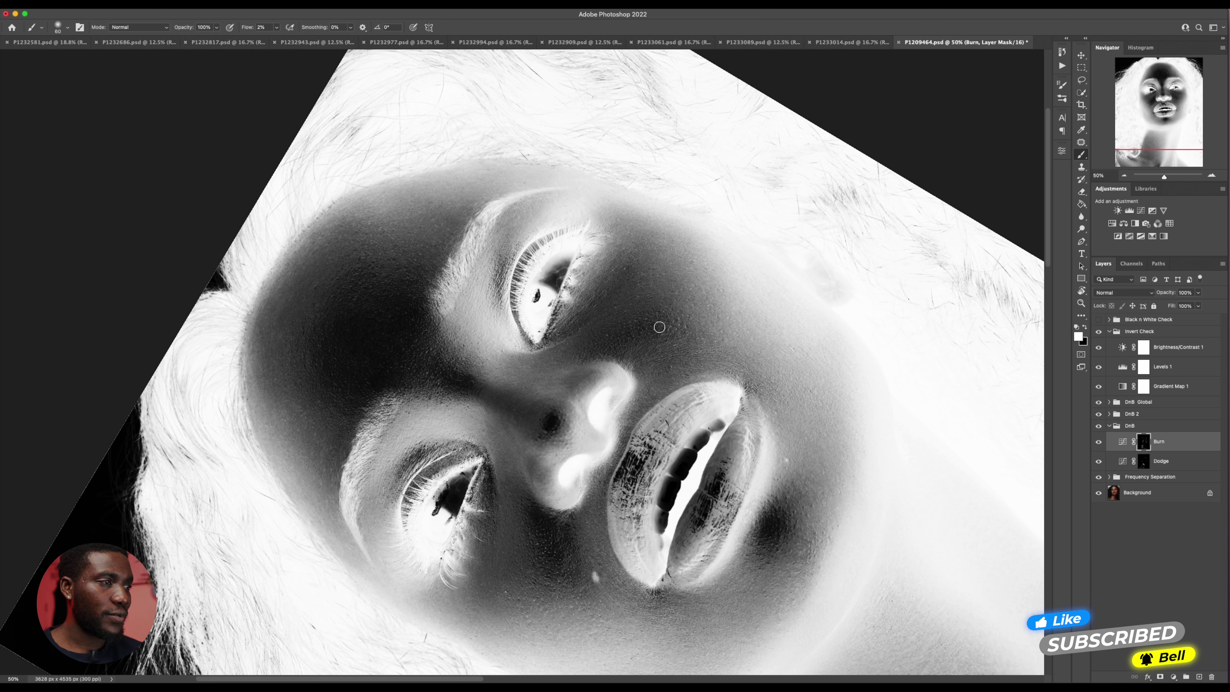
pyautogui.press('[')
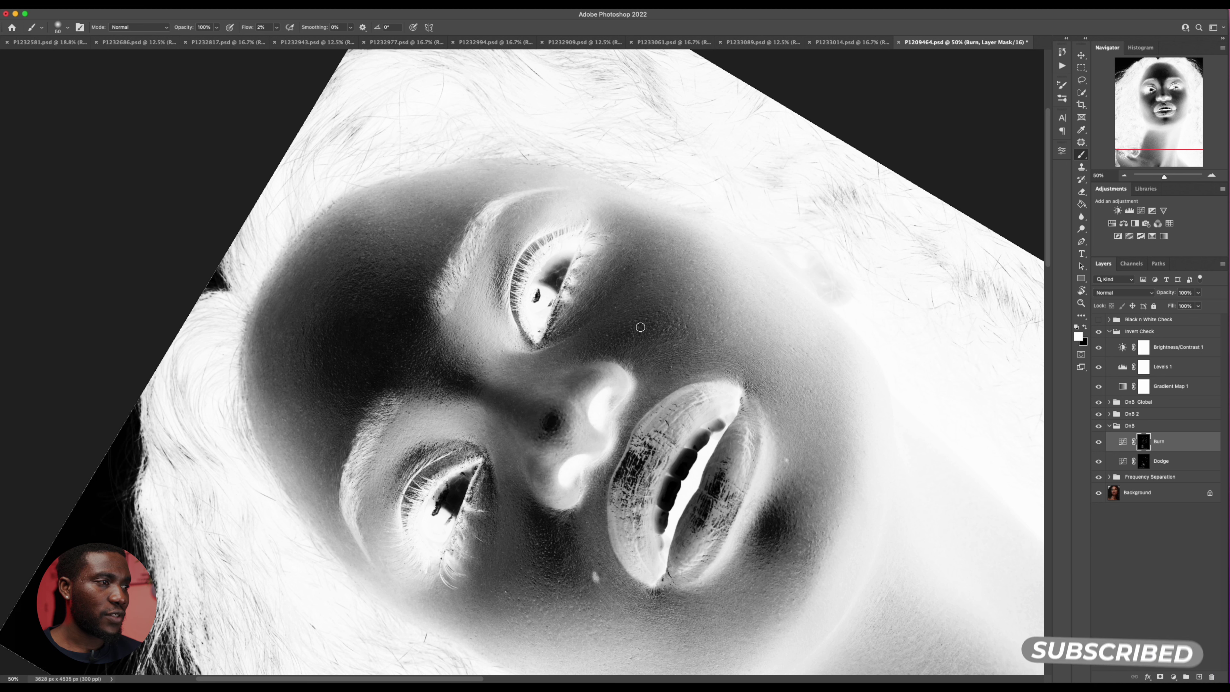
pyautogui.press(']')
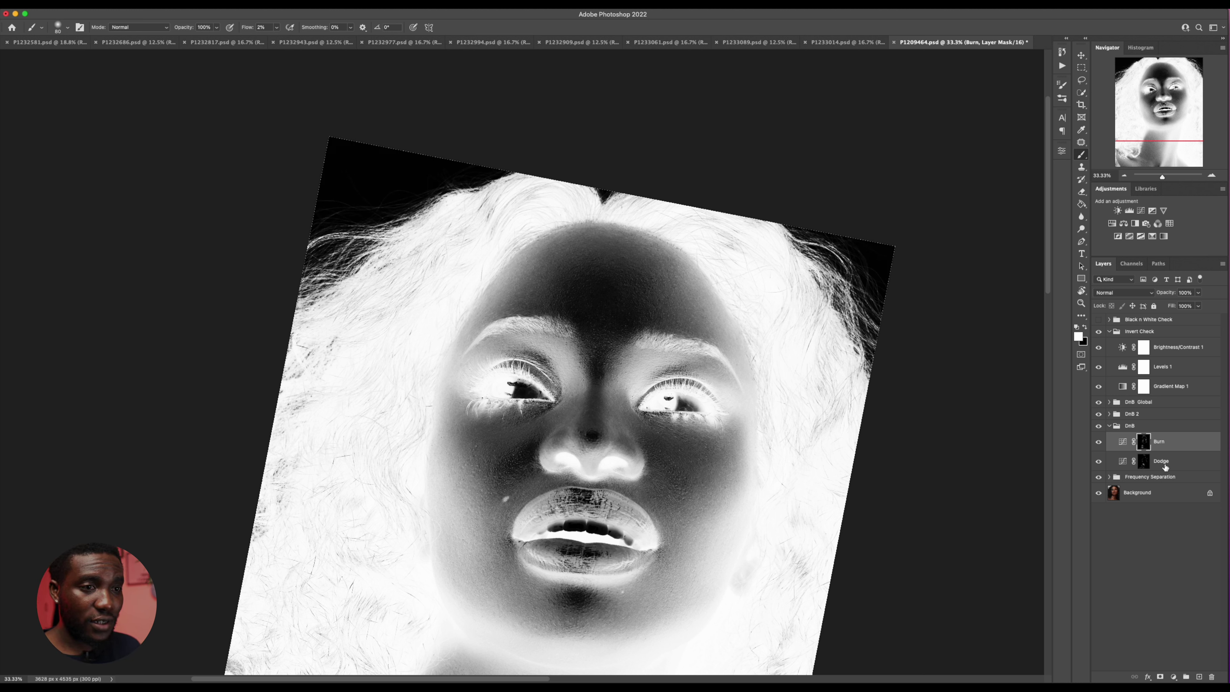
# Step: Examine the painted strokes on the Dodge mask and the Burn mask, displaying each mask on its own
pyautogui.keyDown('alt'); pyautogui.click(1096, 465); pyautogui.keyUp('alt')
pyautogui.keyDown('alt'); pyautogui.click(1097, 465); pyautogui.keyUp('alt')
pyautogui.keyDown('alt'); pyautogui.click(1144, 461); pyautogui.keyUp('alt')
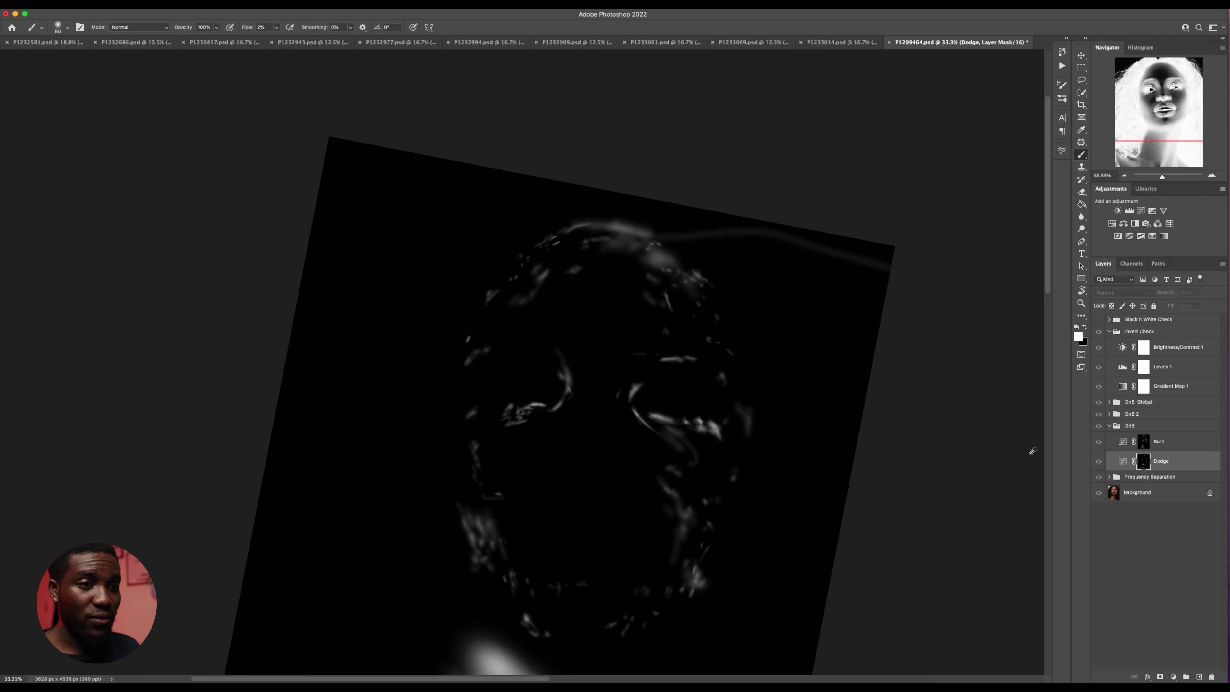
pyautogui.keyDown('alt'); pyautogui.click(1145, 462); pyautogui.keyUp('alt')
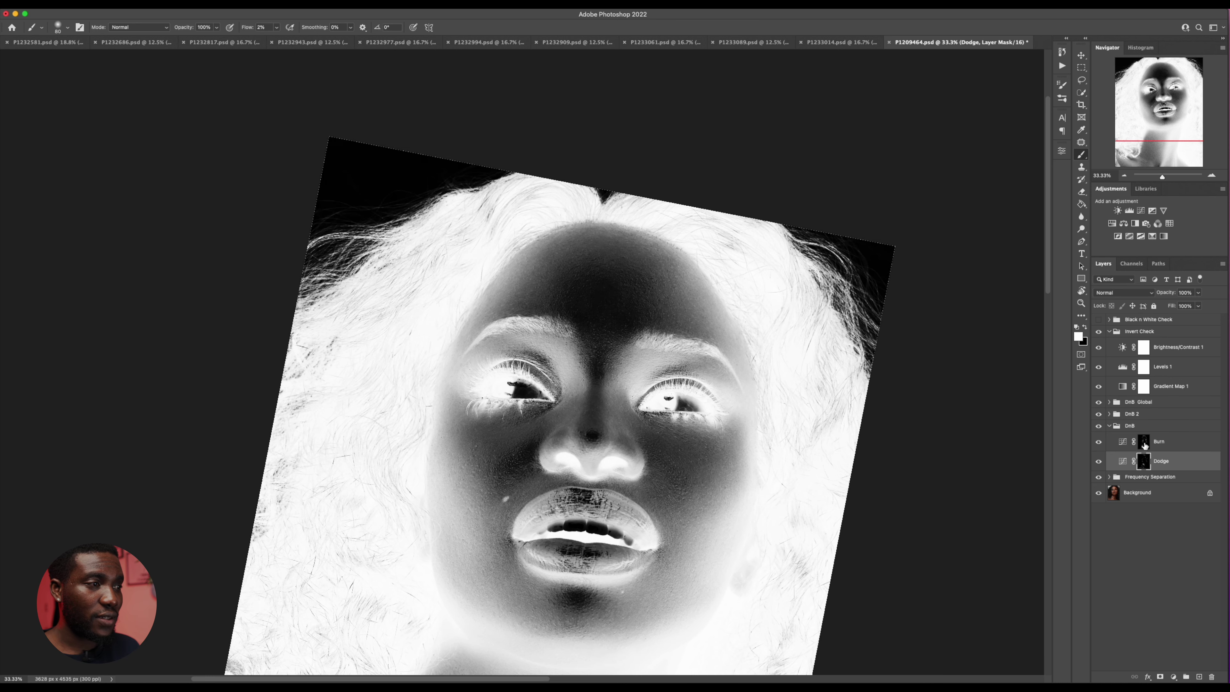
pyautogui.keyDown('alt'); pyautogui.click(1144, 444); pyautogui.keyUp('alt')
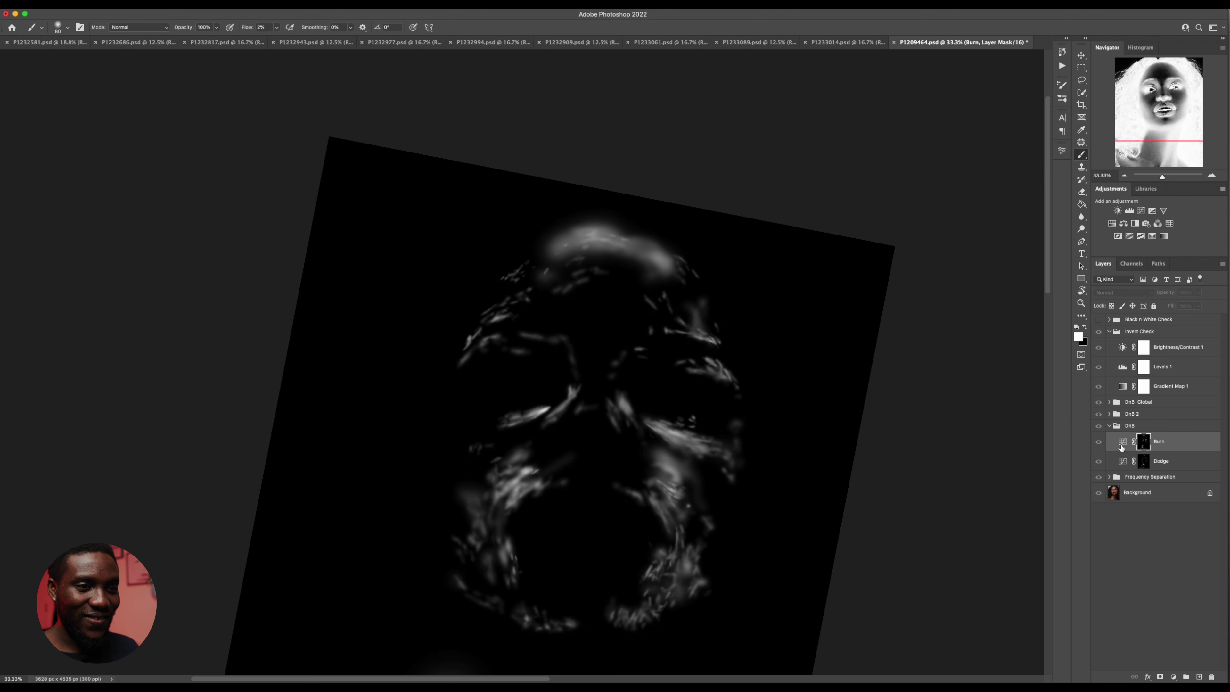
pyautogui.keyDown('alt'); pyautogui.click(1144, 441); pyautogui.keyUp('alt')
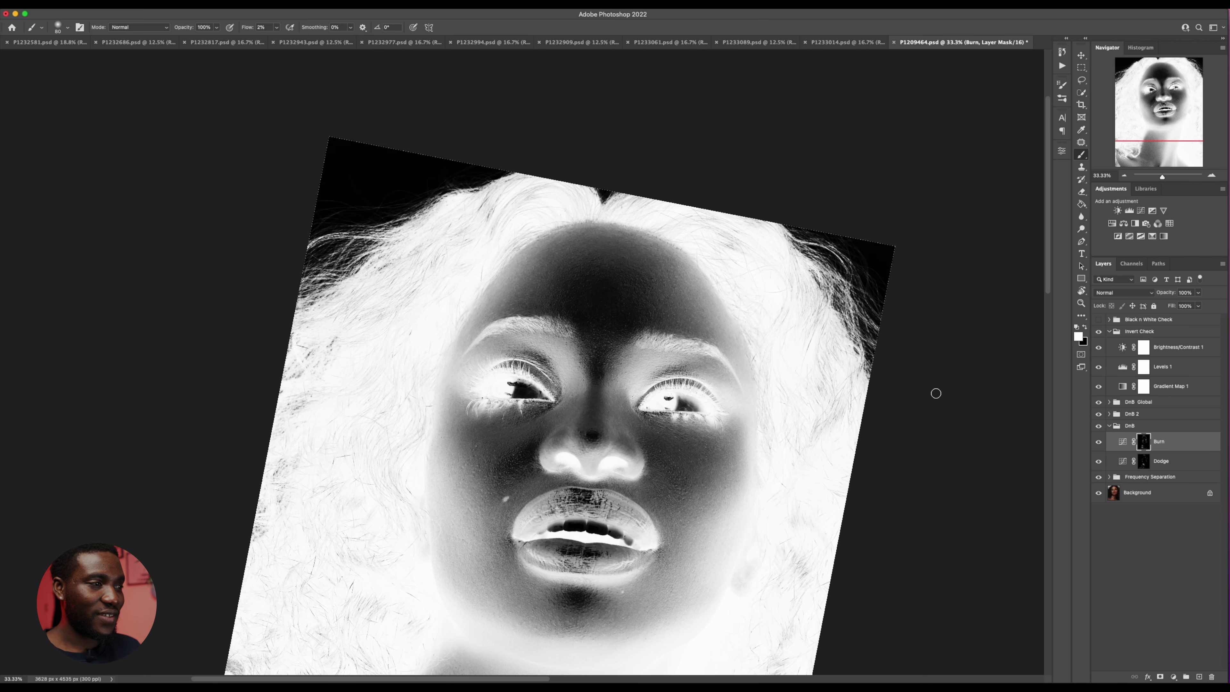
# Step: Brighten the inverted check view further by setting the Levels 1 midtone value to 0.78
pyautogui.scroll(-10, 752, 365)
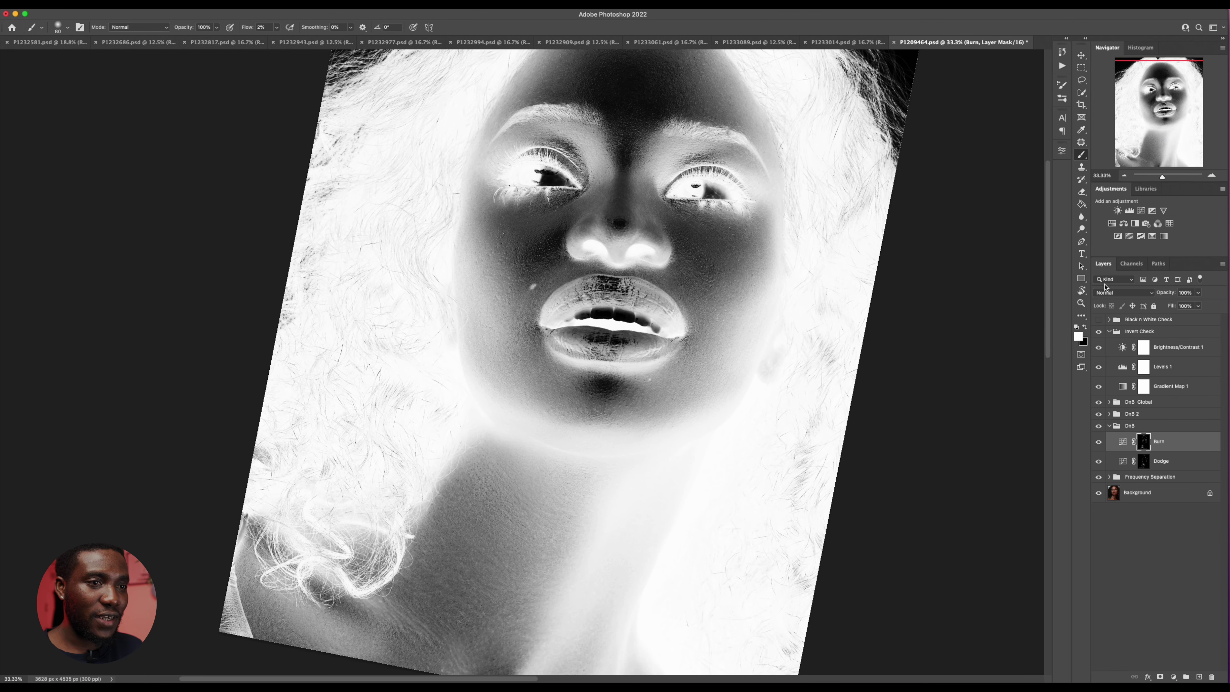
pyautogui.doubleClick(1122, 368)
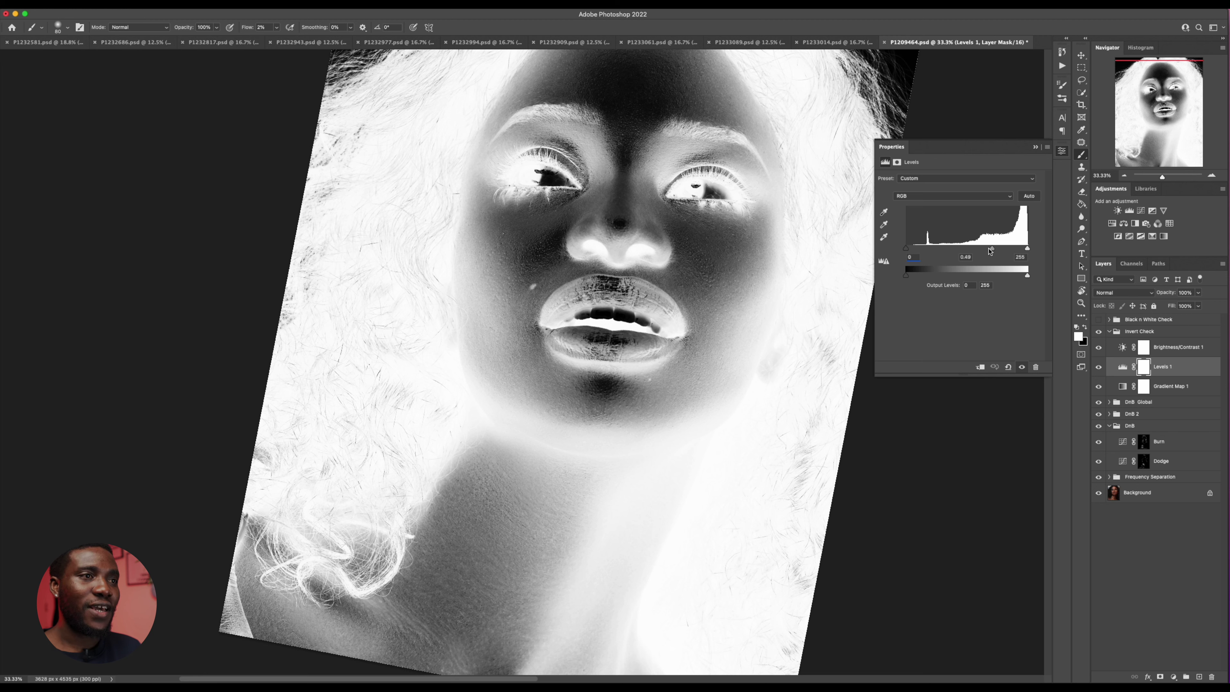
pyautogui.moveTo(989, 250)
pyautogui.mouseDown()
pyautogui.moveTo(954, 251)
pyautogui.moveTo(976, 251)
pyautogui.mouseUp()
pyautogui.scroll(7, 695, 324)
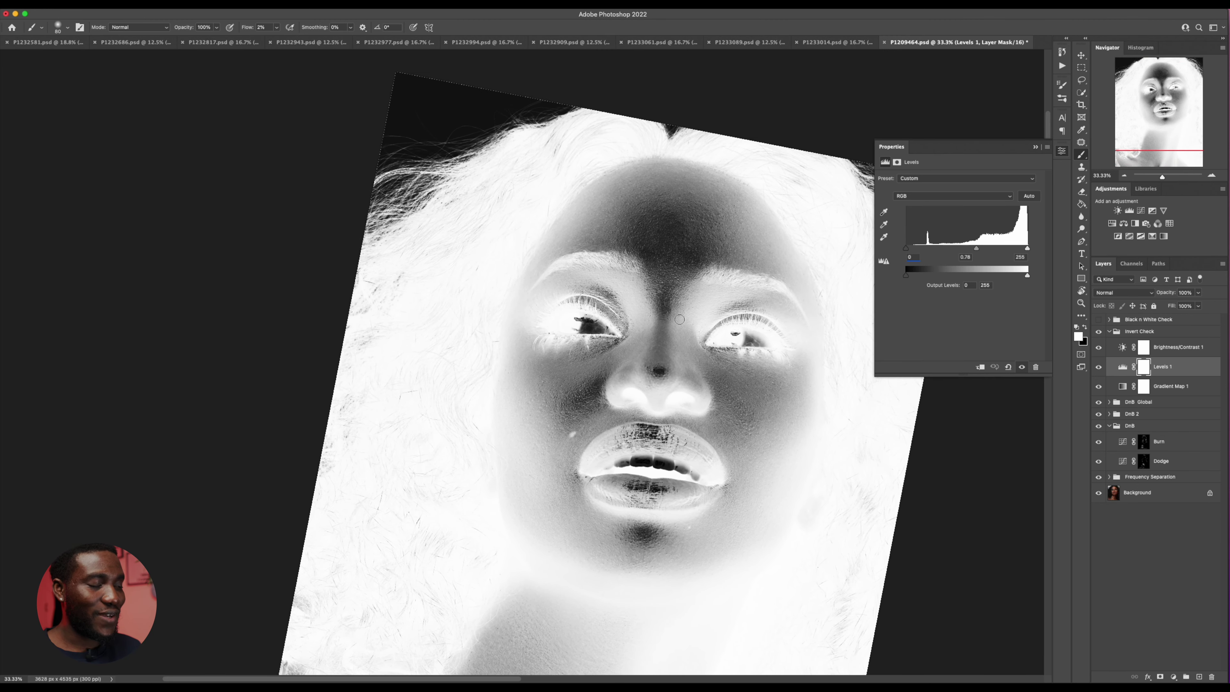
# Step: Rotate the canvas view to -45° and burn the centre of the forehead on the Burn layer's mask
pyautogui.press('r')
pyautogui.moveTo(679, 319)
pyautogui.mouseDown()
pyautogui.moveTo(412, 489)
pyautogui.moveTo(678, 379)
pyautogui.mouseUp()
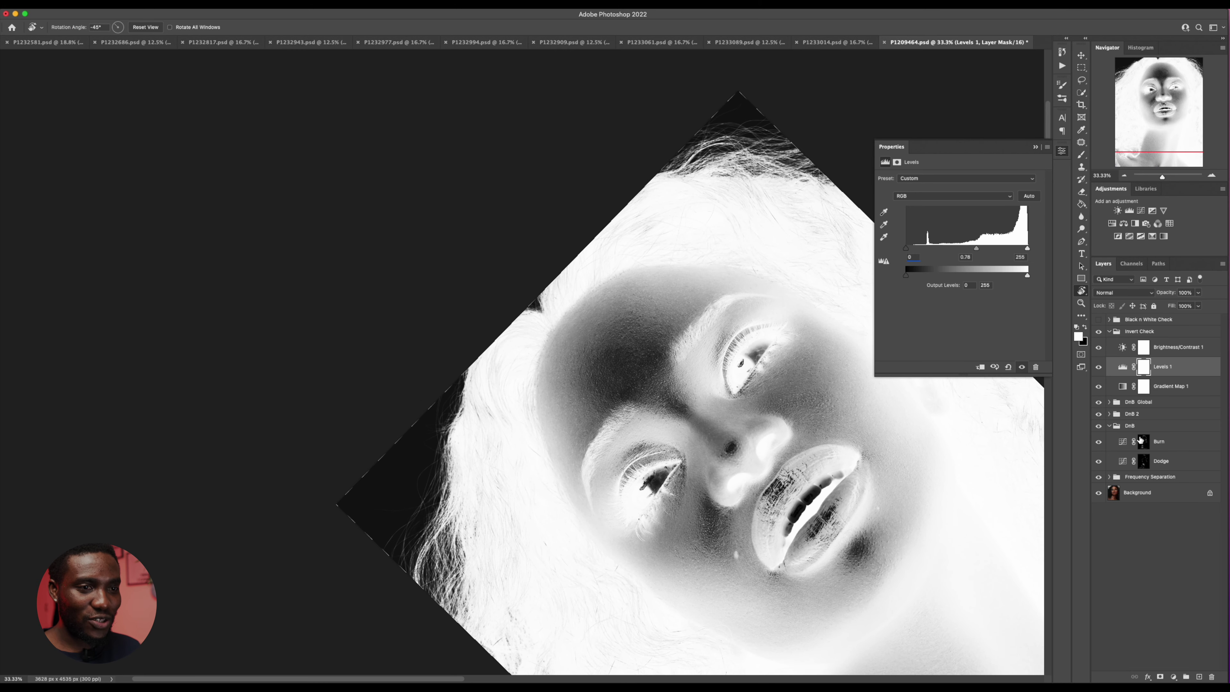
pyautogui.click(1140, 464)
pyautogui.click(1146, 440)
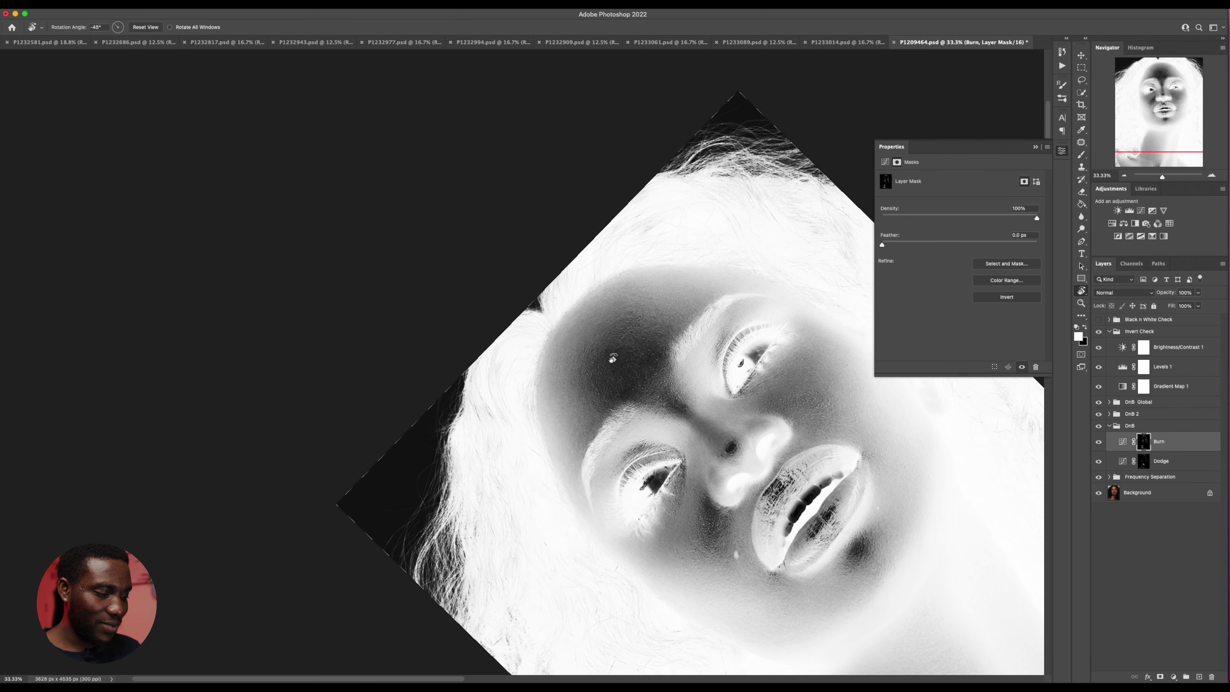
pyautogui.press('b')
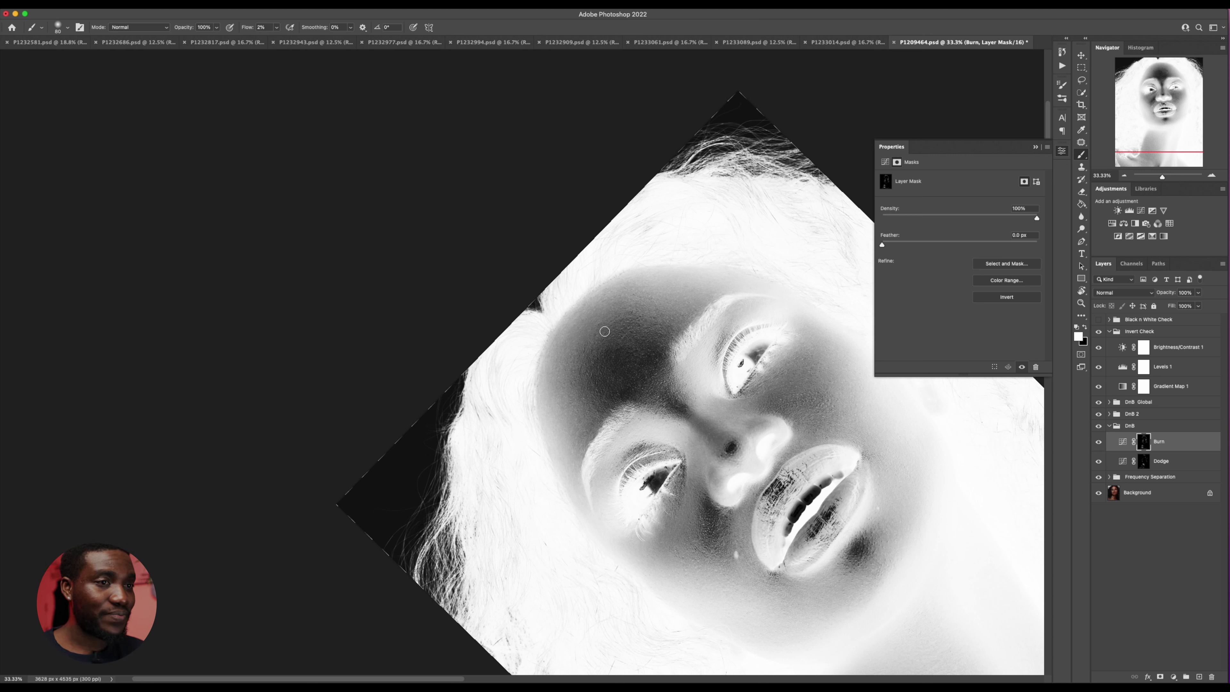
pyautogui.press(']')
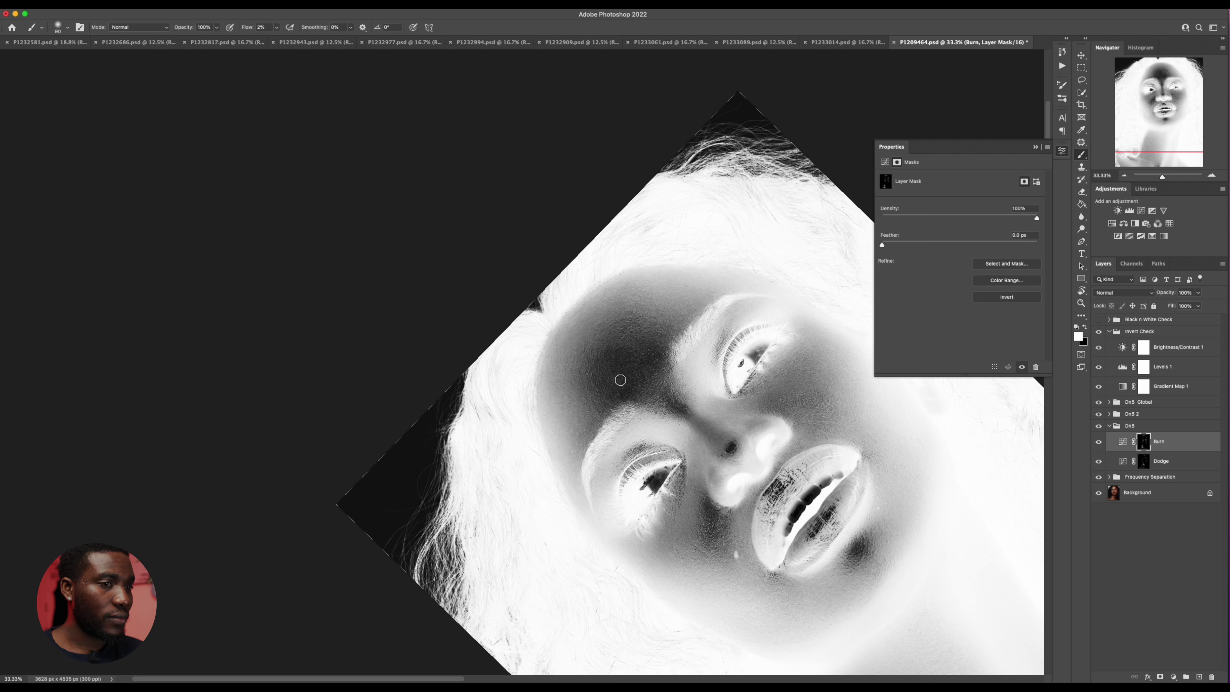
pyautogui.press('[')
pyautogui.press('[')
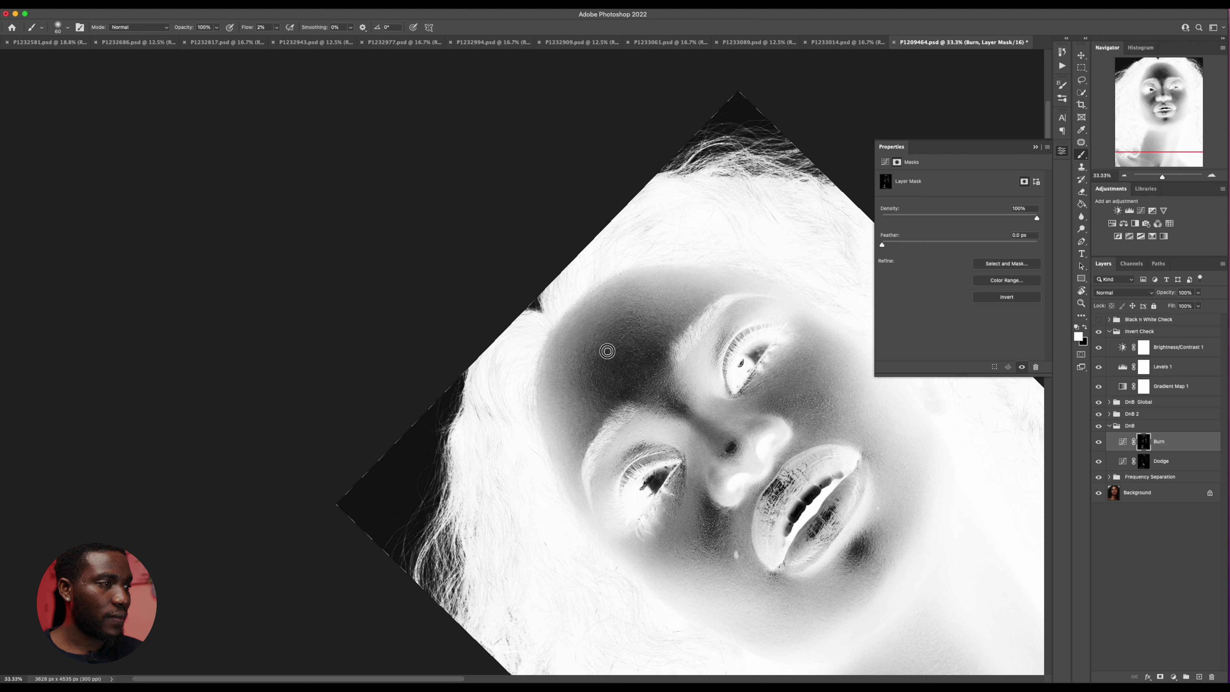
# Step: Refine the forehead burning with a smaller brush and switch to the Dodge layer's mask for the nose-bridge area
pyautogui.press(']')
pyautogui.press('[')
pyautogui.press('[')
pyautogui.press('[')
pyautogui.press('super+equal')
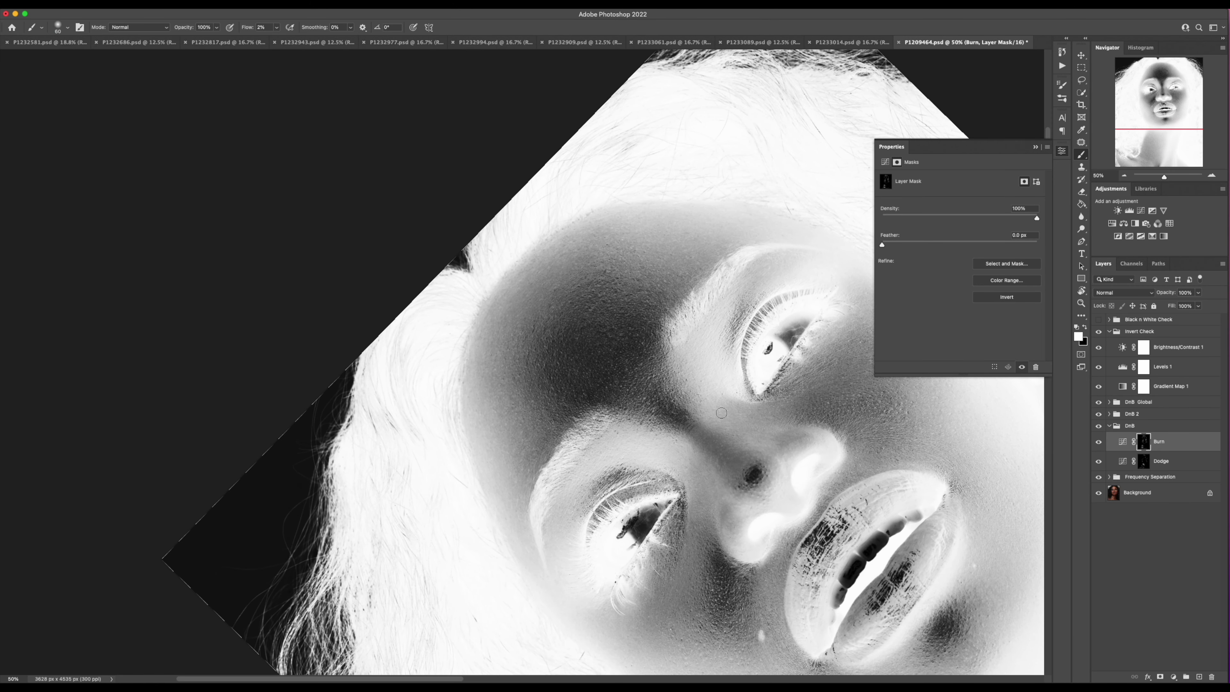
pyautogui.hotkey('alt', '[')
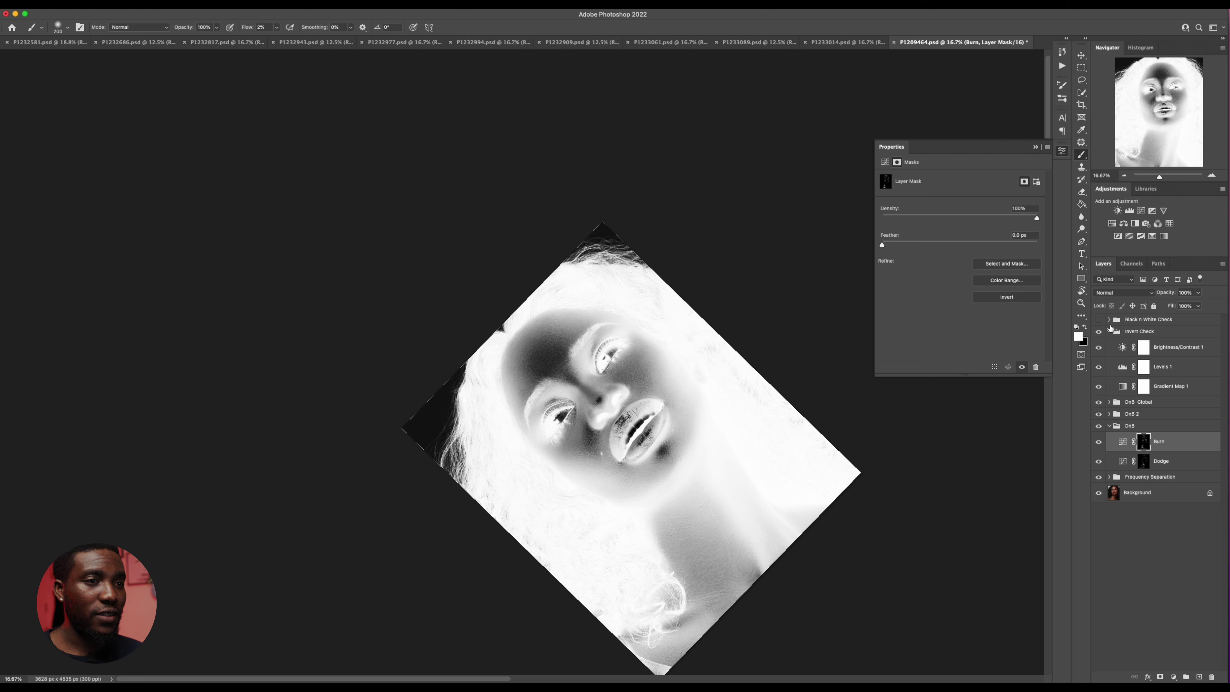
# Step: Hide the Invert Check group and reset the canvas rotation to 0° to show the portrait upright in colour
pyautogui.click(1098, 332)
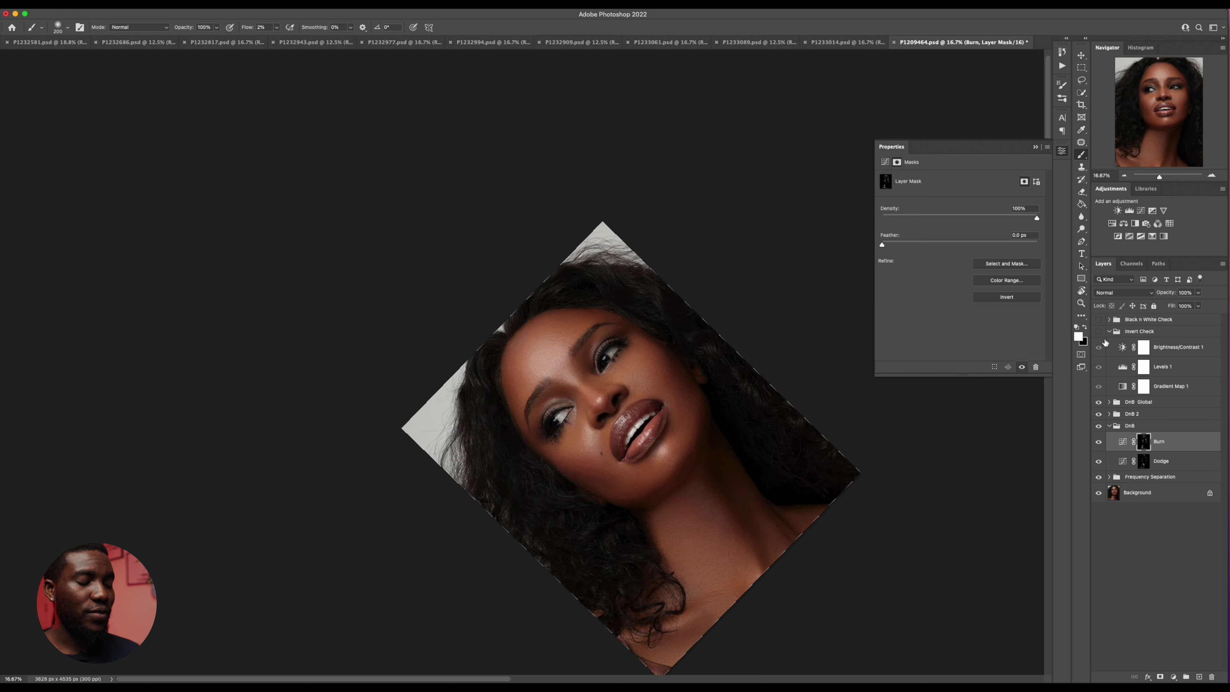
pyautogui.press('r')
pyautogui.moveTo(719, 308)
pyautogui.mouseDown()
pyautogui.moveTo(788, 324)
pyautogui.moveTo(754, 409)
pyautogui.moveTo(758, 327)
pyautogui.mouseUp()
pyautogui.press('b')
pyautogui.press('super+equal')
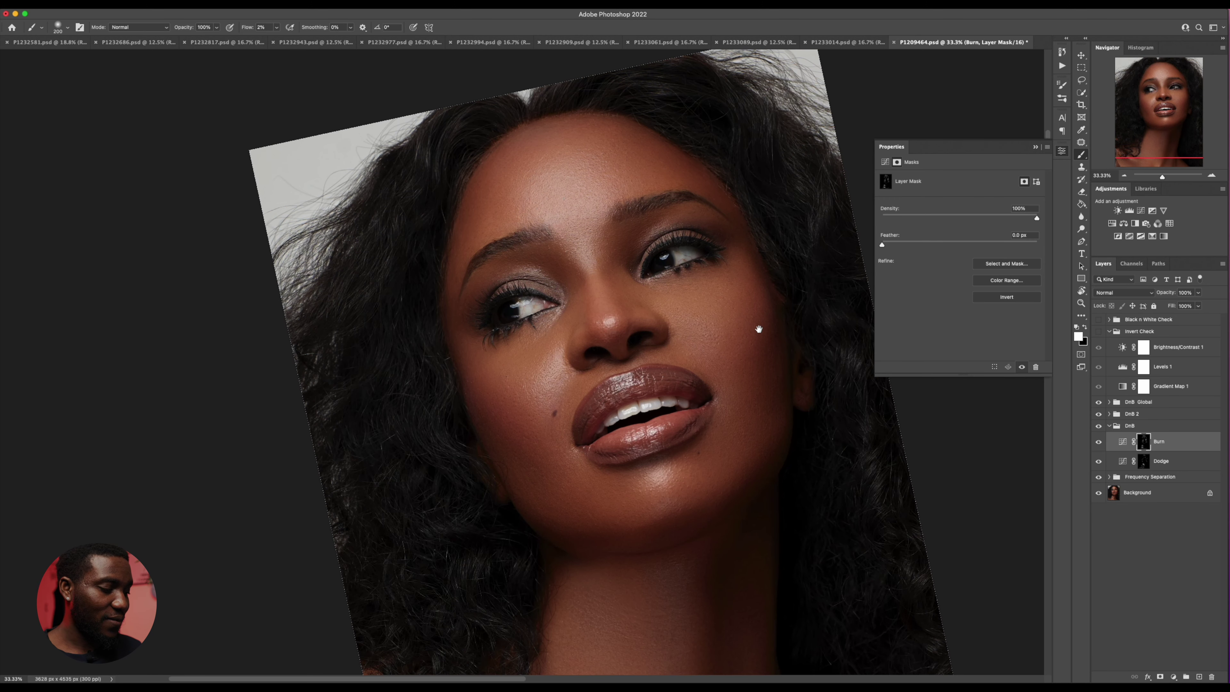
pyautogui.press('r')
pyautogui.click(145, 27)
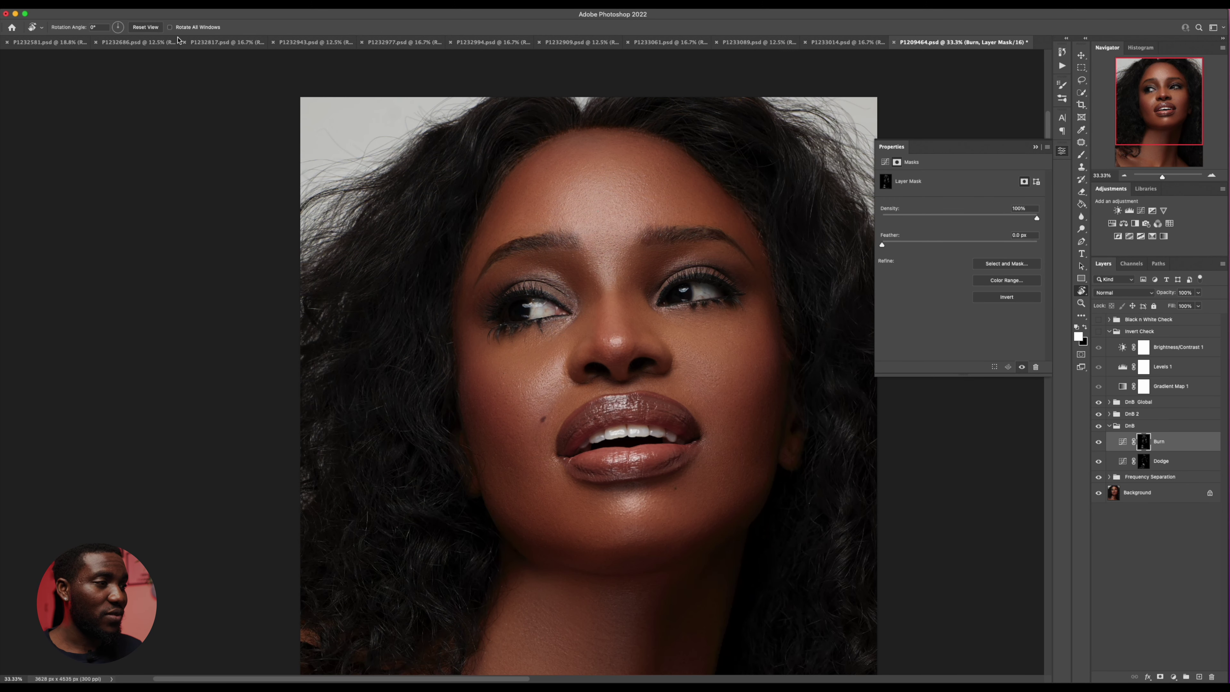
pyautogui.press('b')
pyautogui.moveTo(695, 413); pyautogui.dragTo(684, 364)
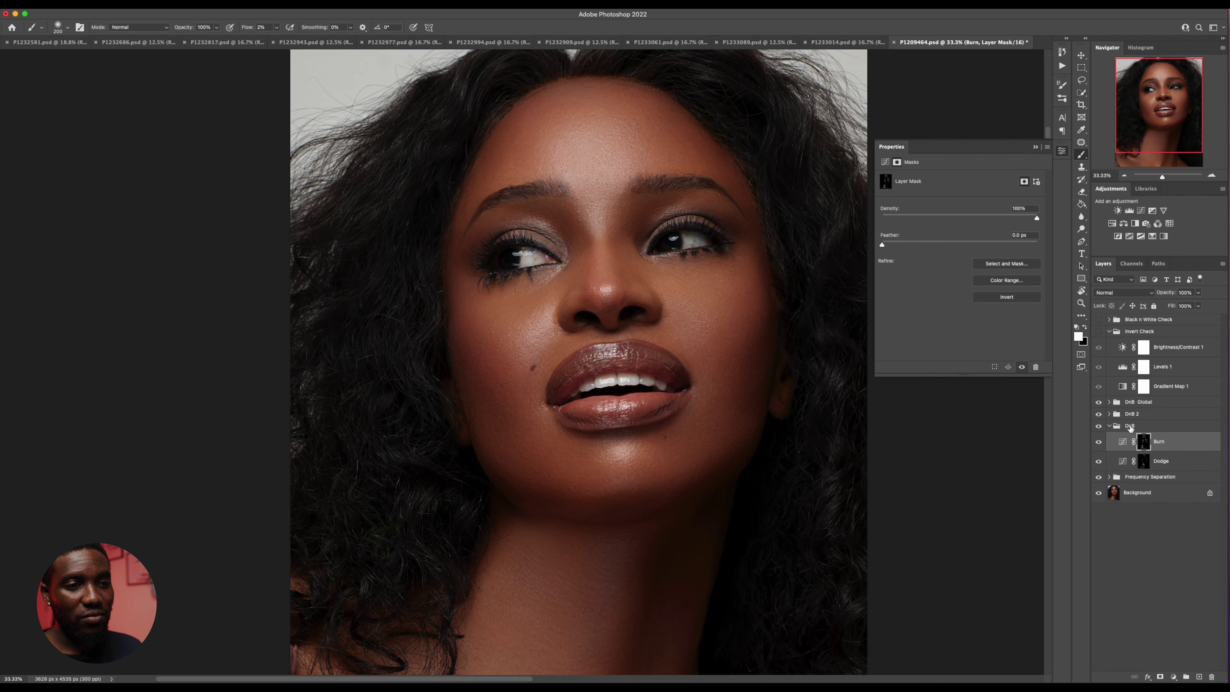
# Step: Collapse the DnB group and compare the portrait with and without it by switching its visibility off and on
pyautogui.click(1110, 426)
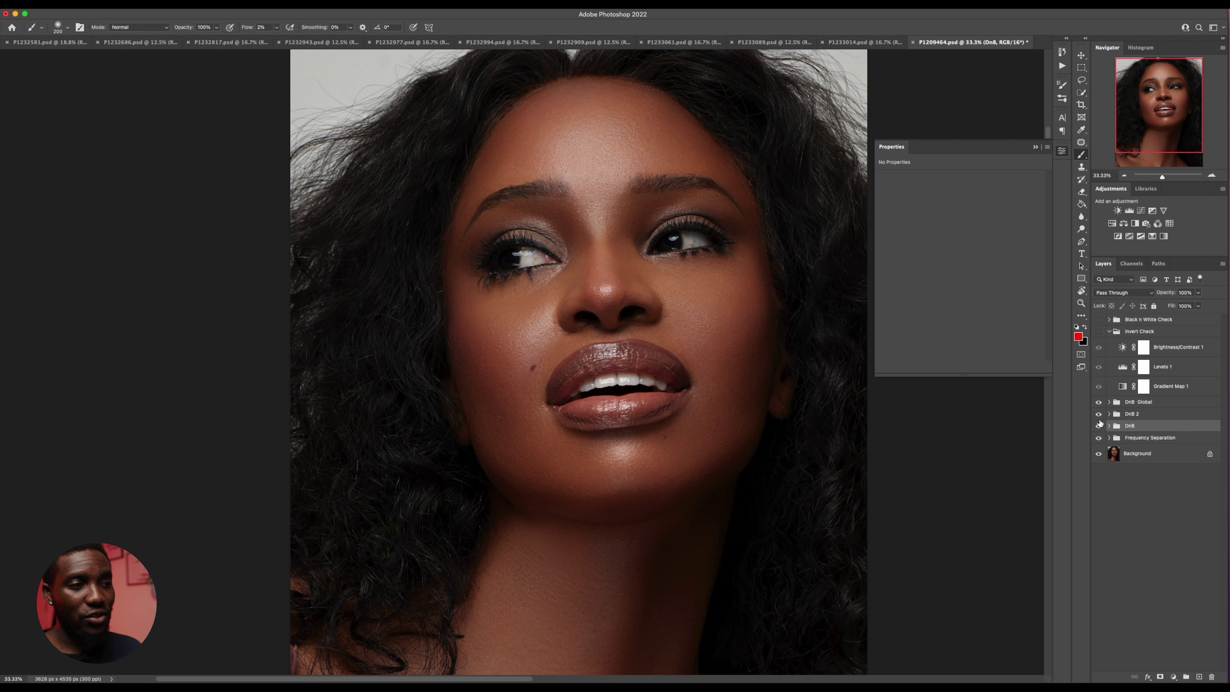
pyautogui.click(1098, 425)
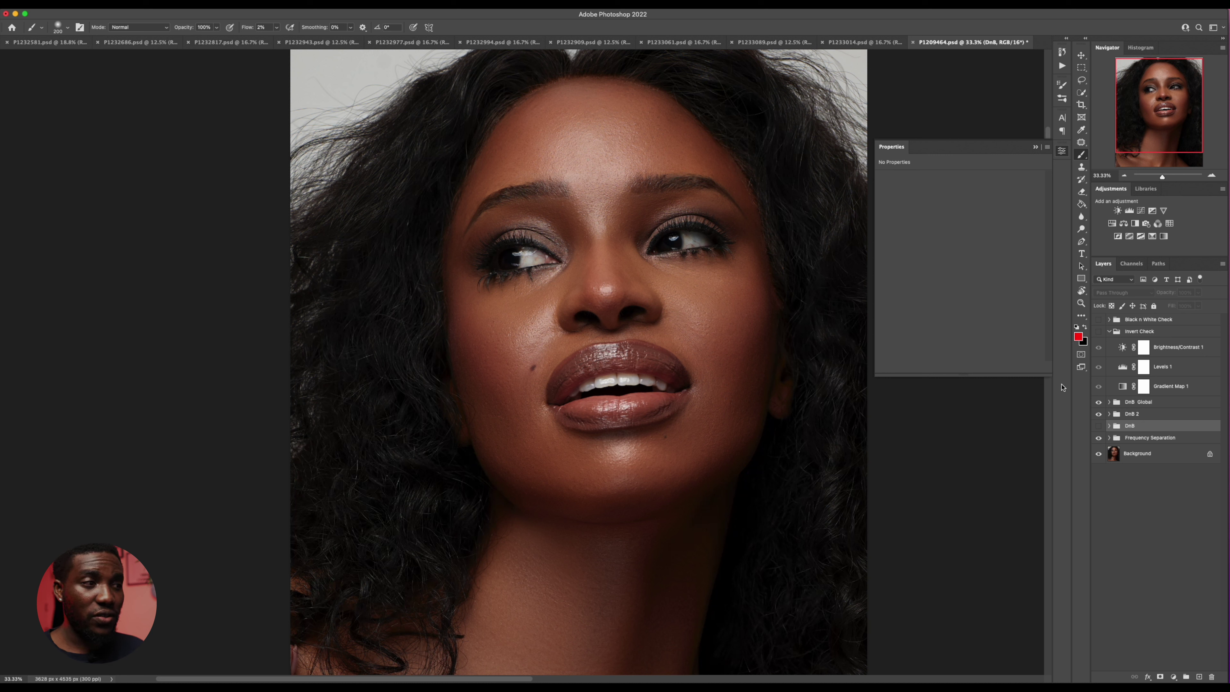
pyautogui.click(1098, 426)
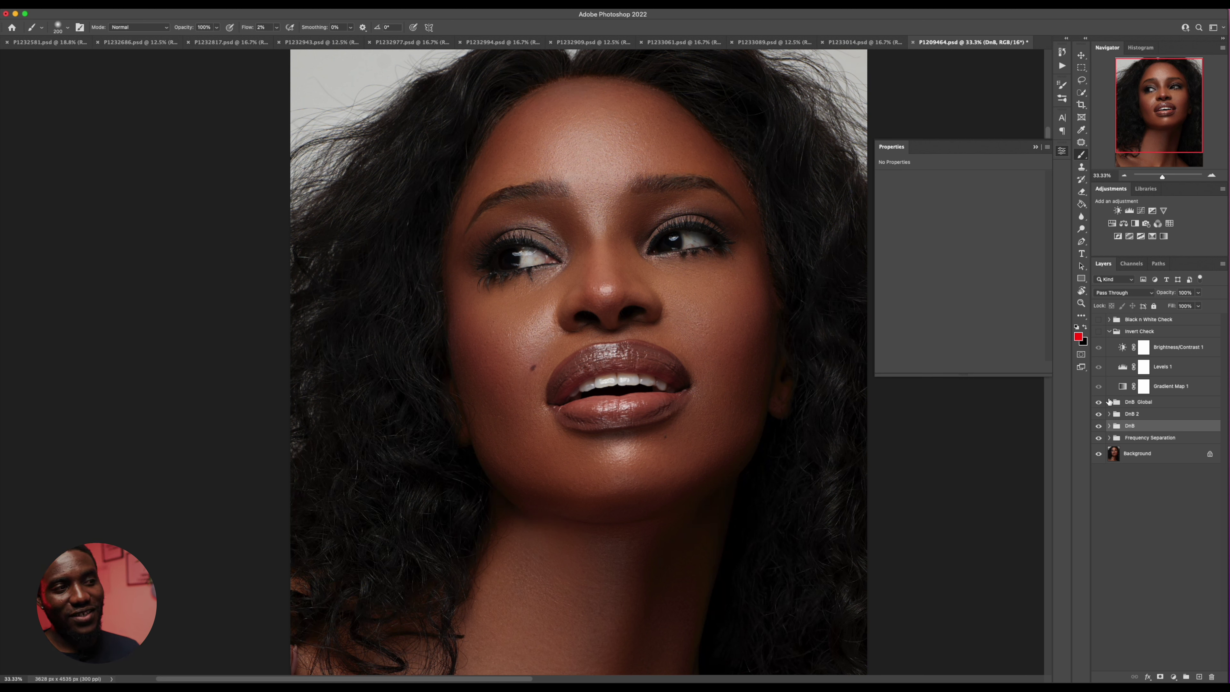
pyautogui.press('super+equal')
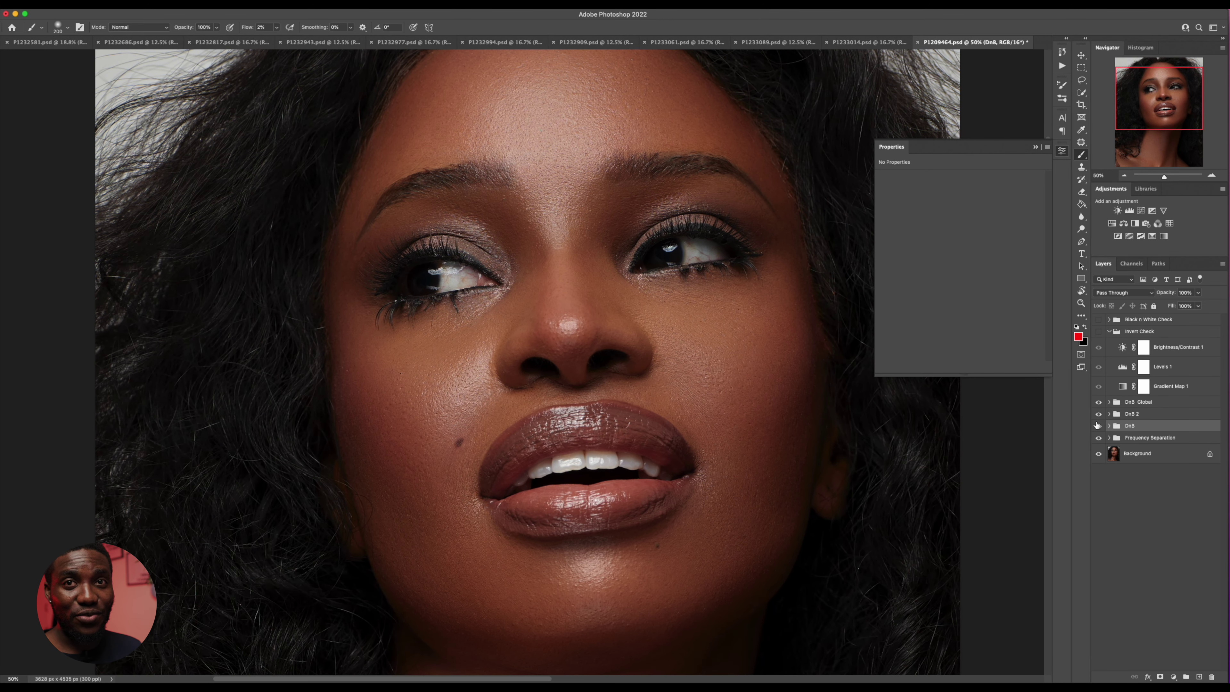
pyautogui.click(1098, 426)
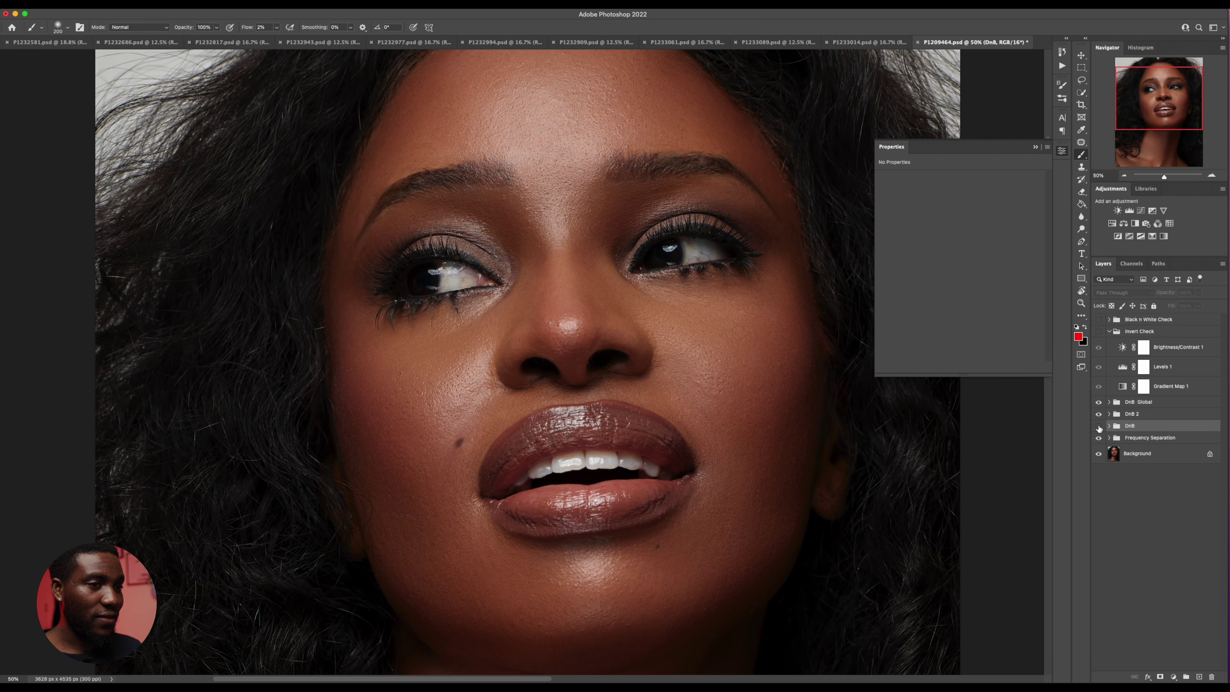
pyautogui.click(1098, 427)
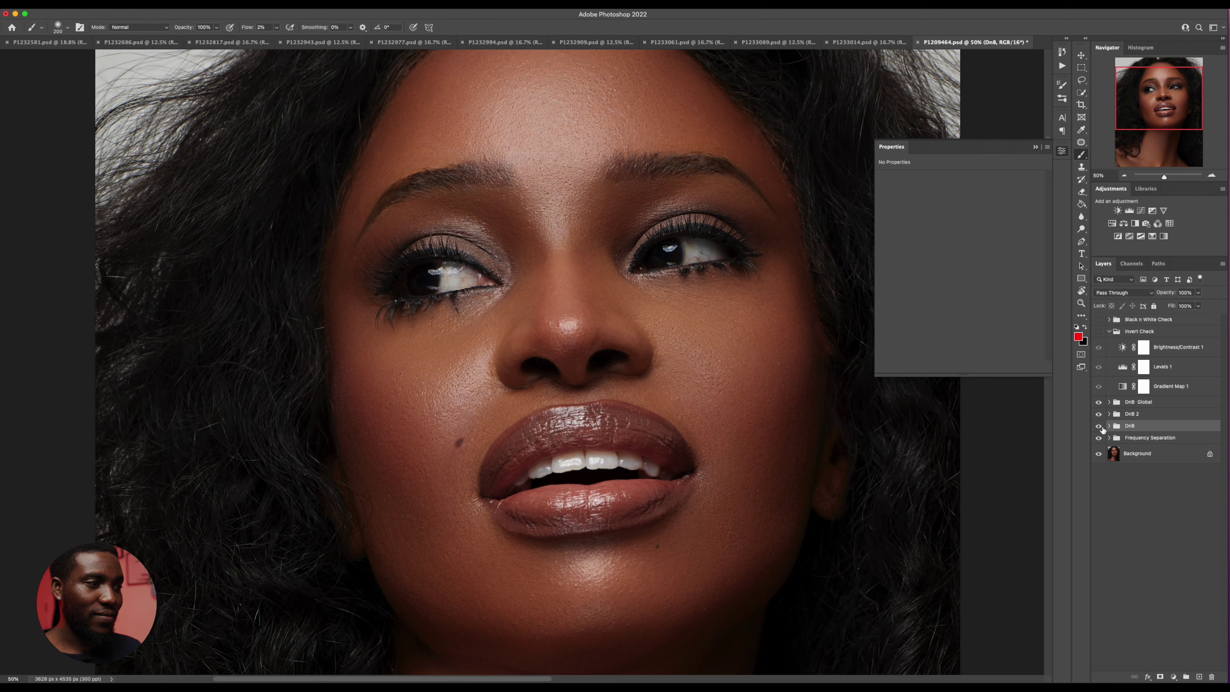
pyautogui.click(1098, 426)
pyautogui.click(1098, 427)
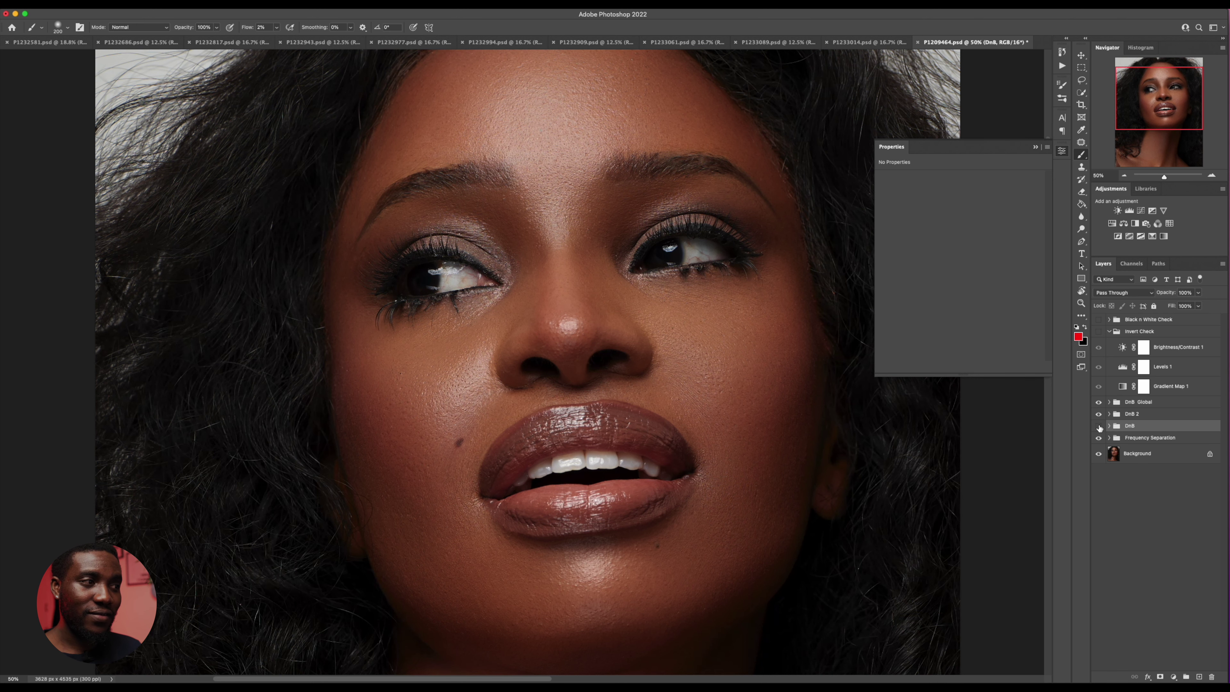
pyautogui.click(1099, 426)
pyautogui.click(1099, 426)
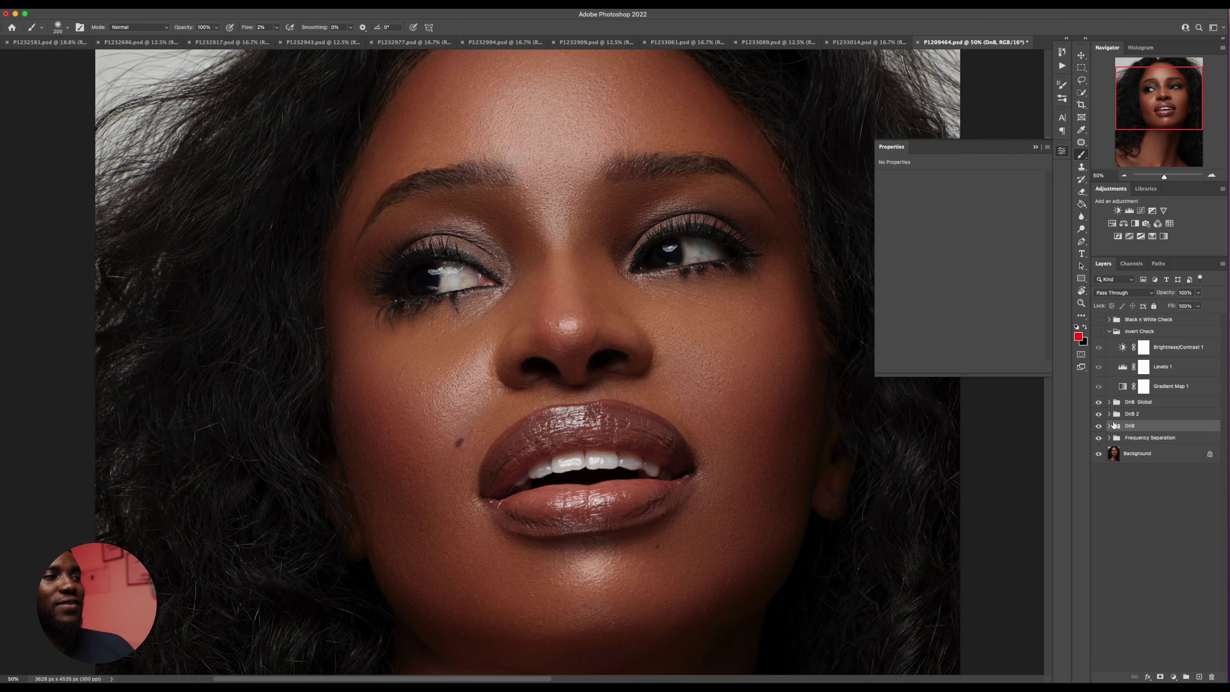
pyautogui.press('super+0')
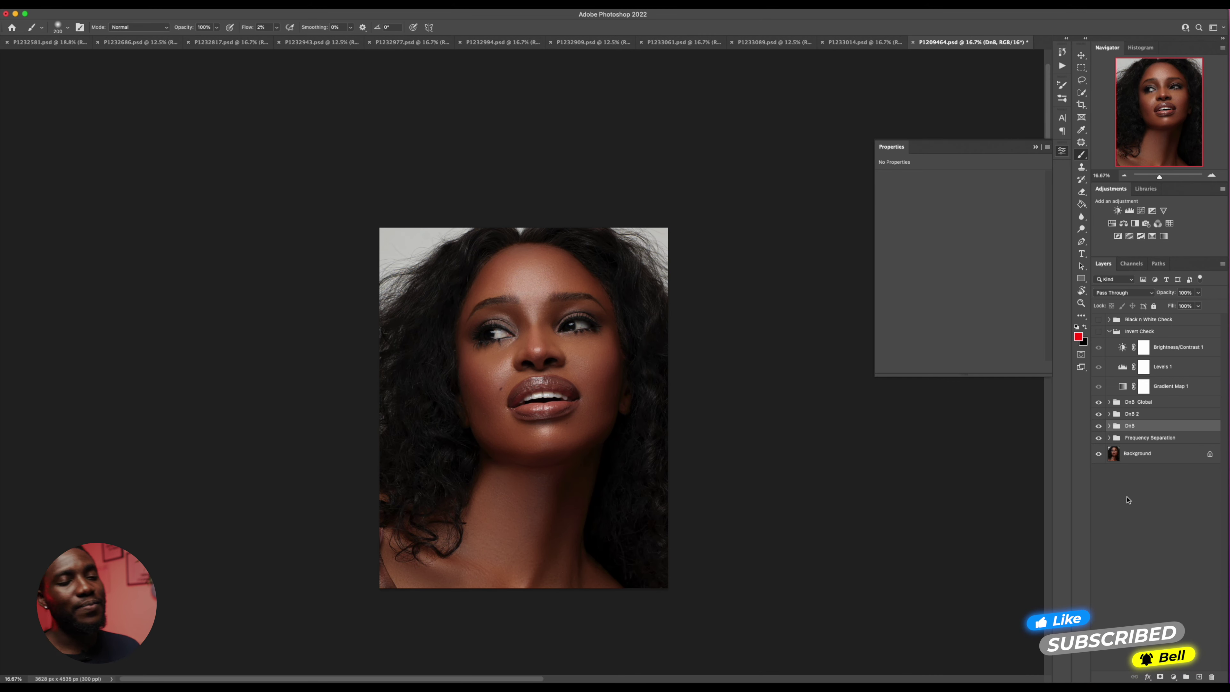
# Step: Select the Dodge mask in the DnB 2 group, rotate the canvas to -37° and display the Black n White Check group
pyautogui.click(1109, 414)
pyautogui.click(1145, 450)
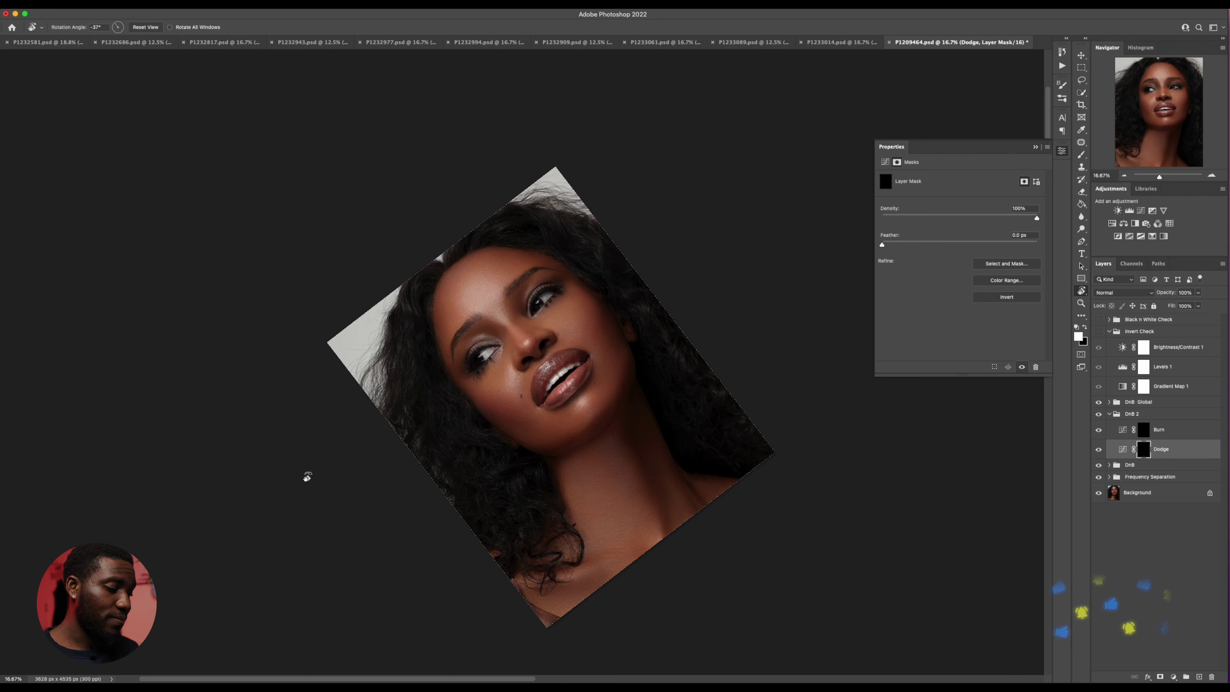
pyautogui.press('b')
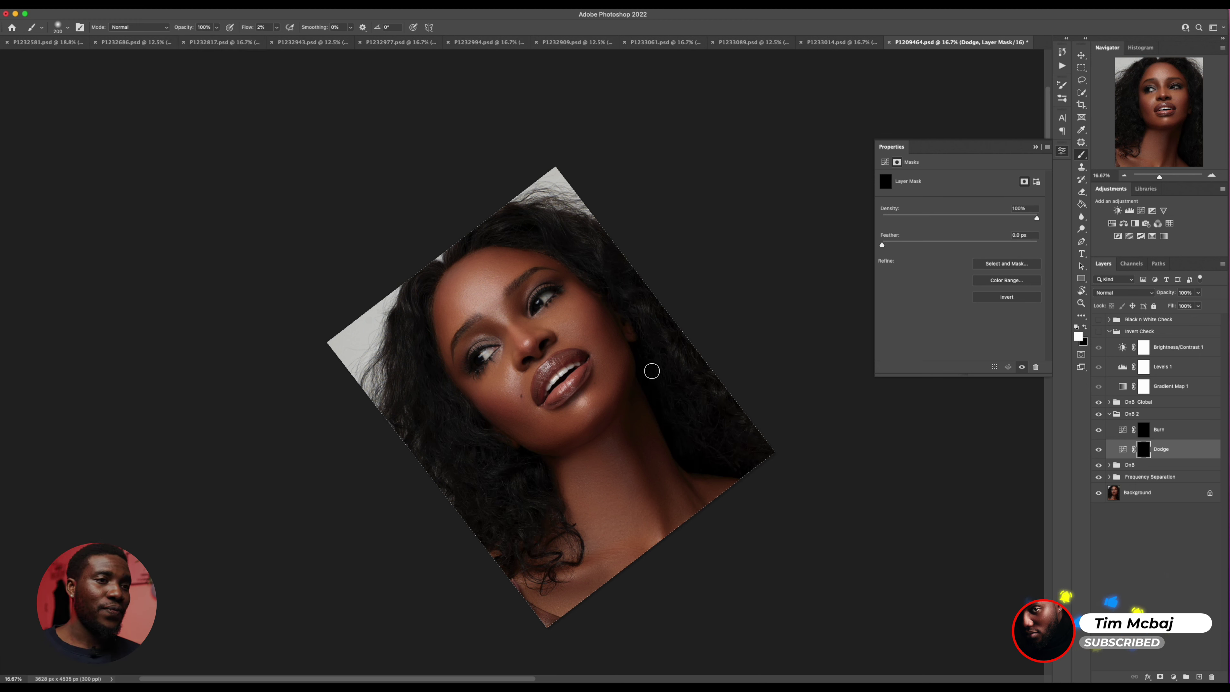
pyautogui.press(']')
pyautogui.press(']')
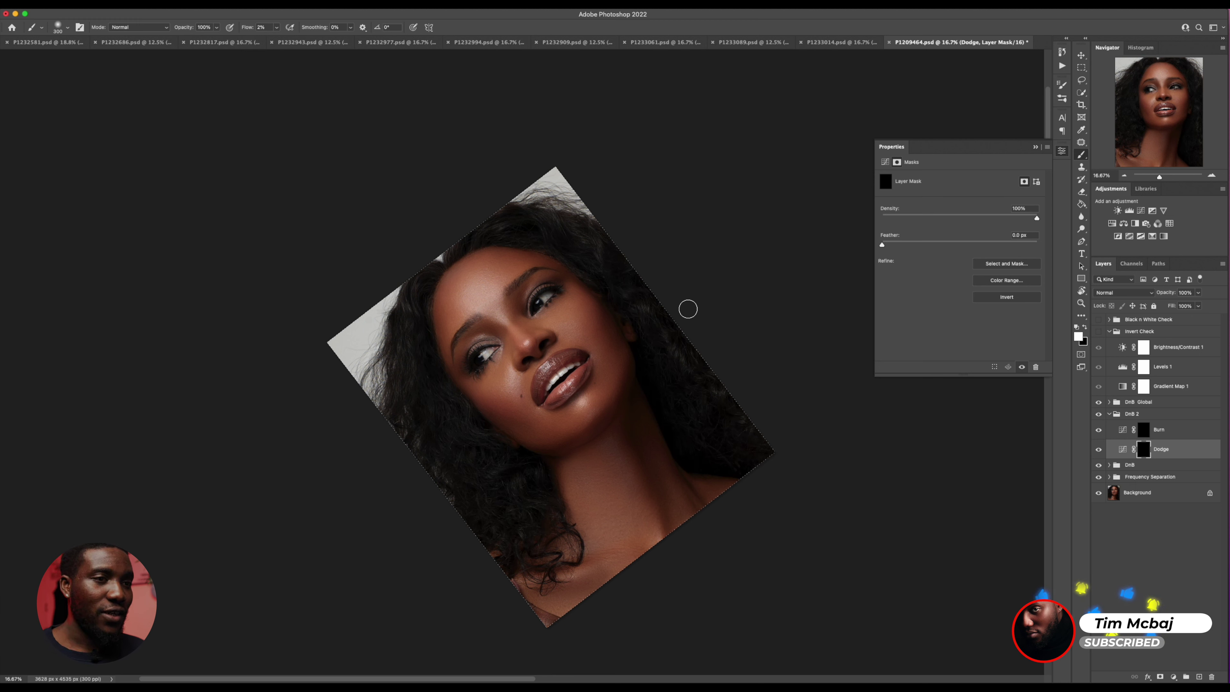
pyautogui.click(1098, 320)
pyautogui.moveTo(628, 324); pyautogui.dragTo(708, 392)
# Step: Dodge the forehead and the areas around both eyes on the DnB 2 Dodge mask, varying the brush size
pyautogui.press(']')
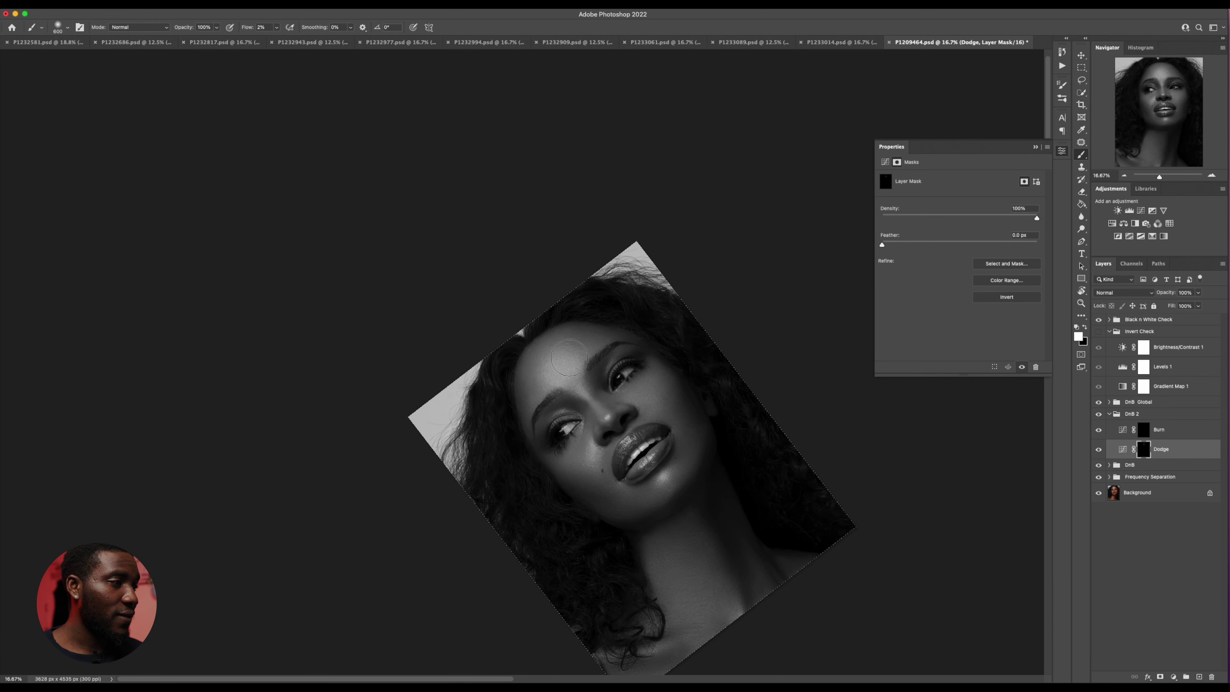
pyautogui.press('[')
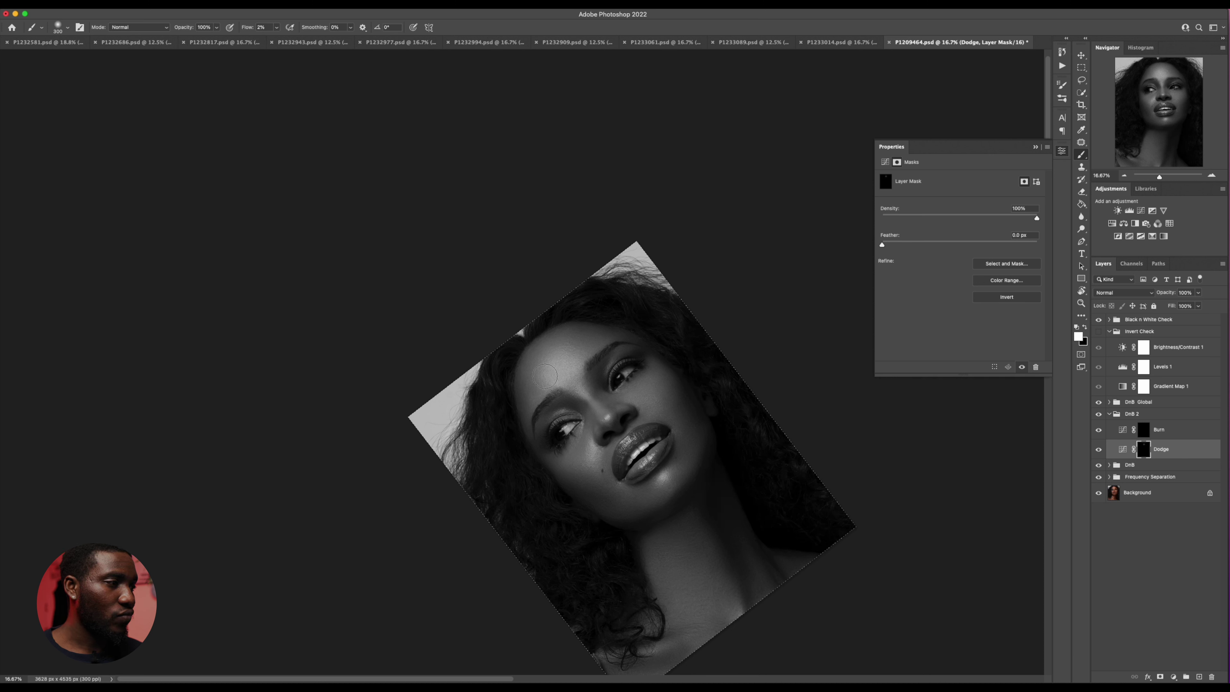
pyautogui.press(']')
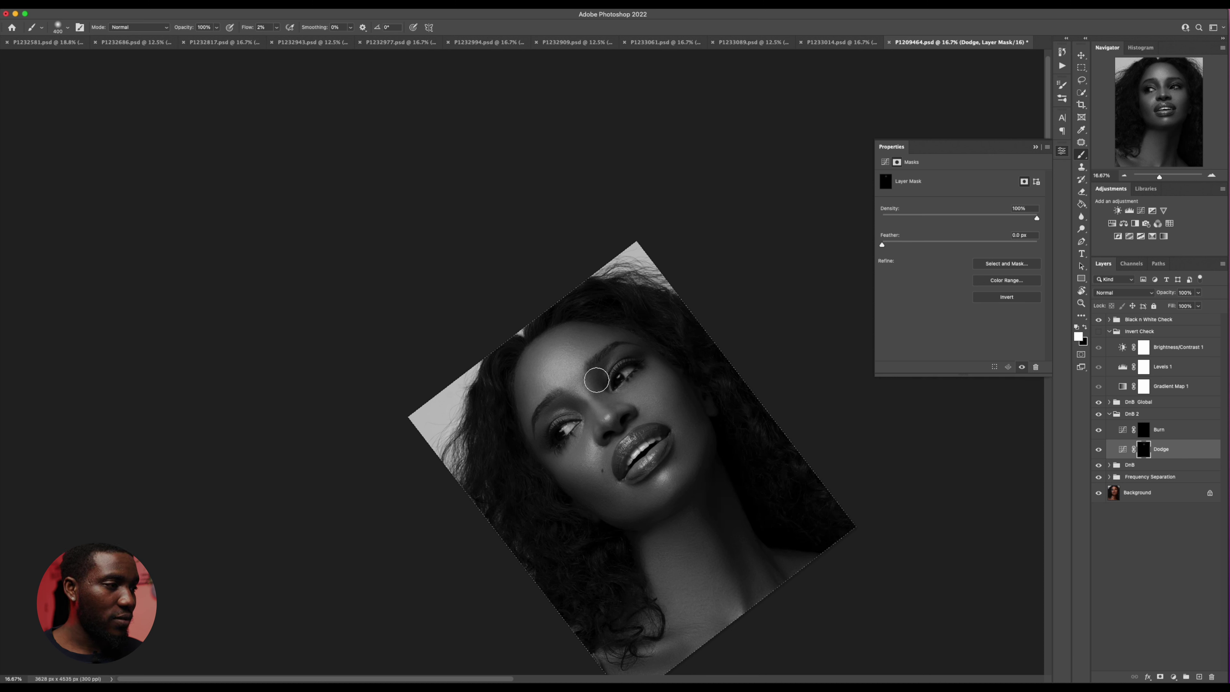
pyautogui.press(']')
pyautogui.press(']')
pyautogui.press(']')
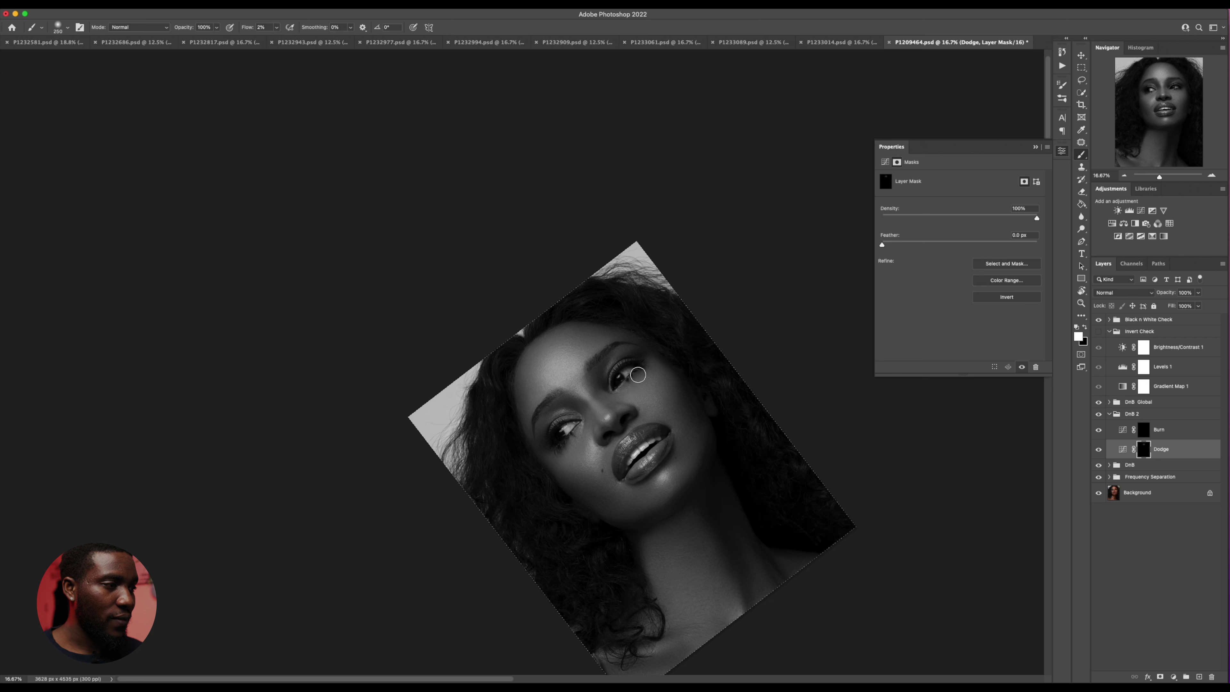
pyautogui.press('[')
pyautogui.press(']')
pyautogui.moveTo(571, 458); pyautogui.dragTo(581, 440)
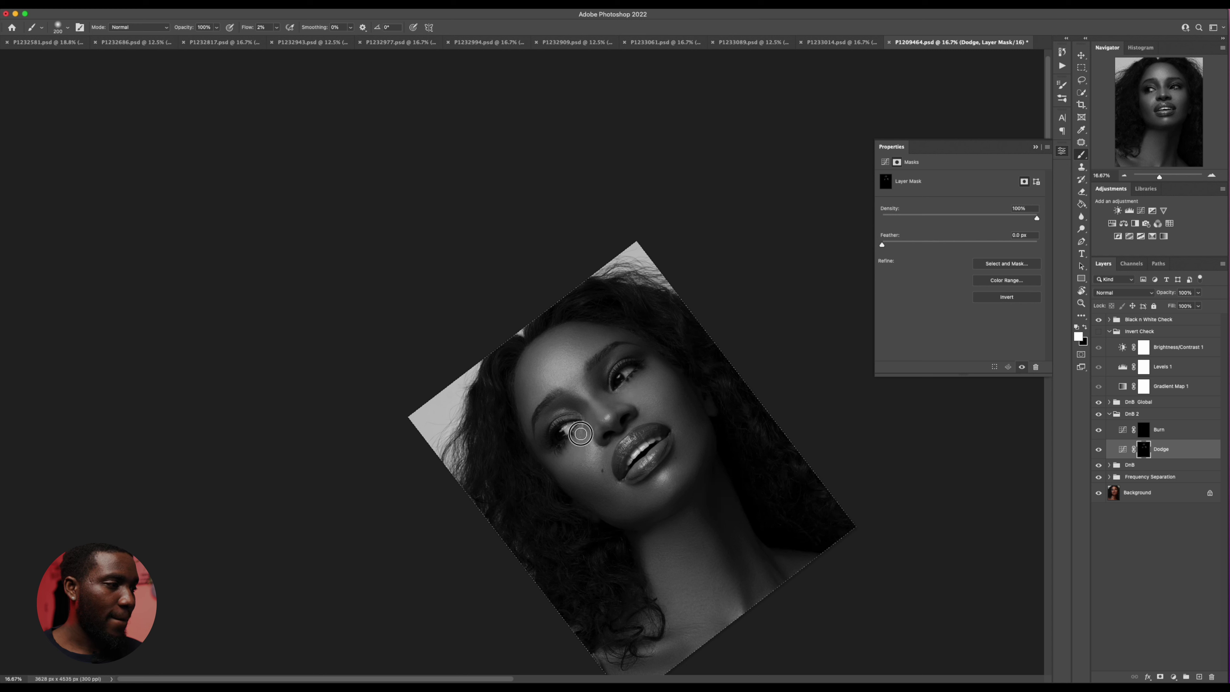
# Step: Dodge the inner eye corner, the cheek and the chin below the lips on the DnB 2 Dodge mask with small brushes
pyautogui.press(']')
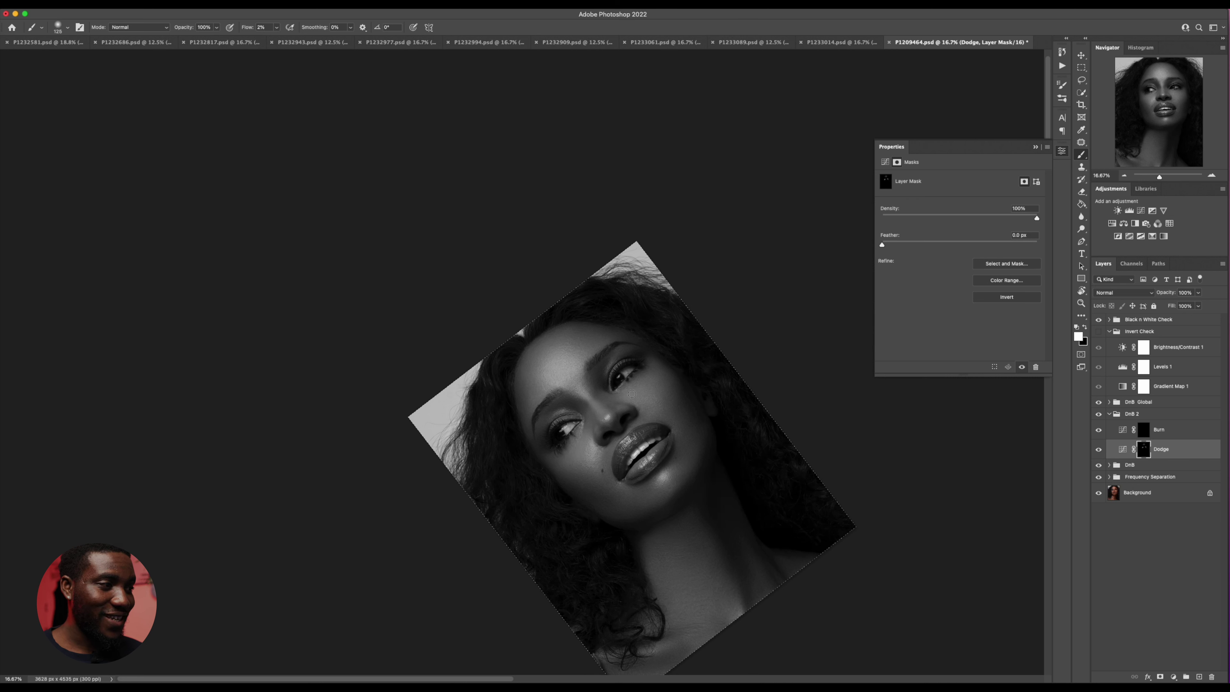
pyautogui.moveTo(639, 385); pyautogui.dragTo(616, 399)
pyautogui.press(']')
pyautogui.press(']')
pyautogui.press(']')
pyautogui.moveTo(653, 400); pyautogui.dragTo(664, 402)
pyautogui.press('[')
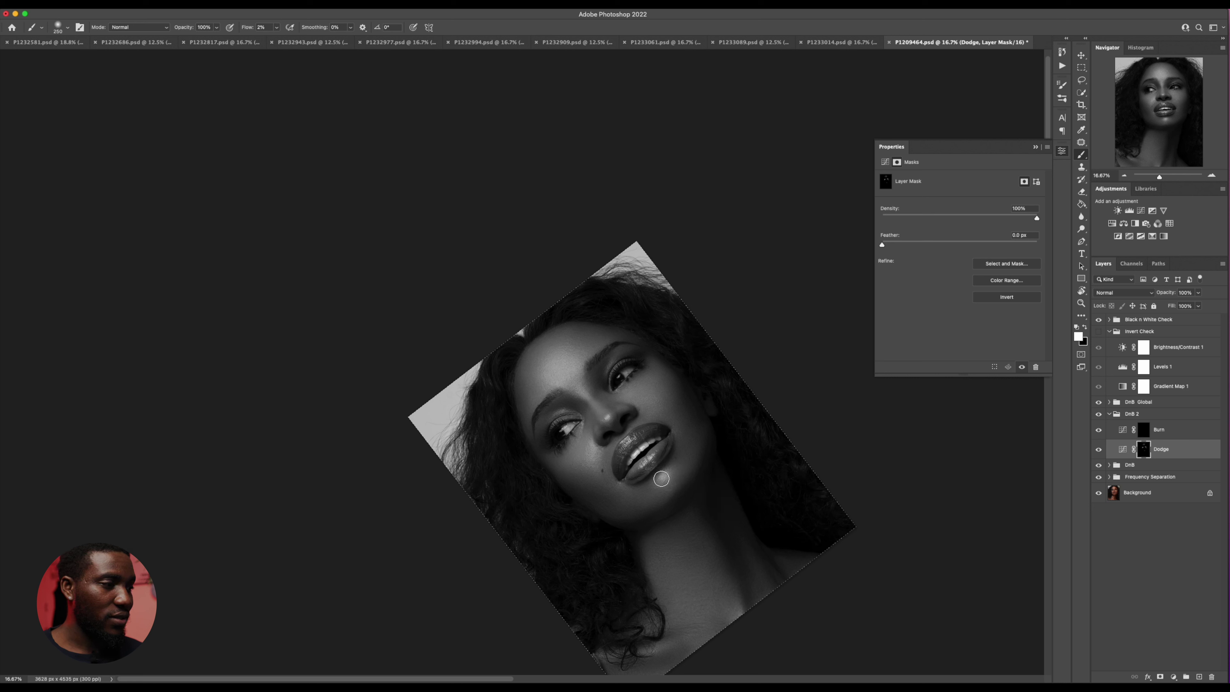
pyautogui.press('[')
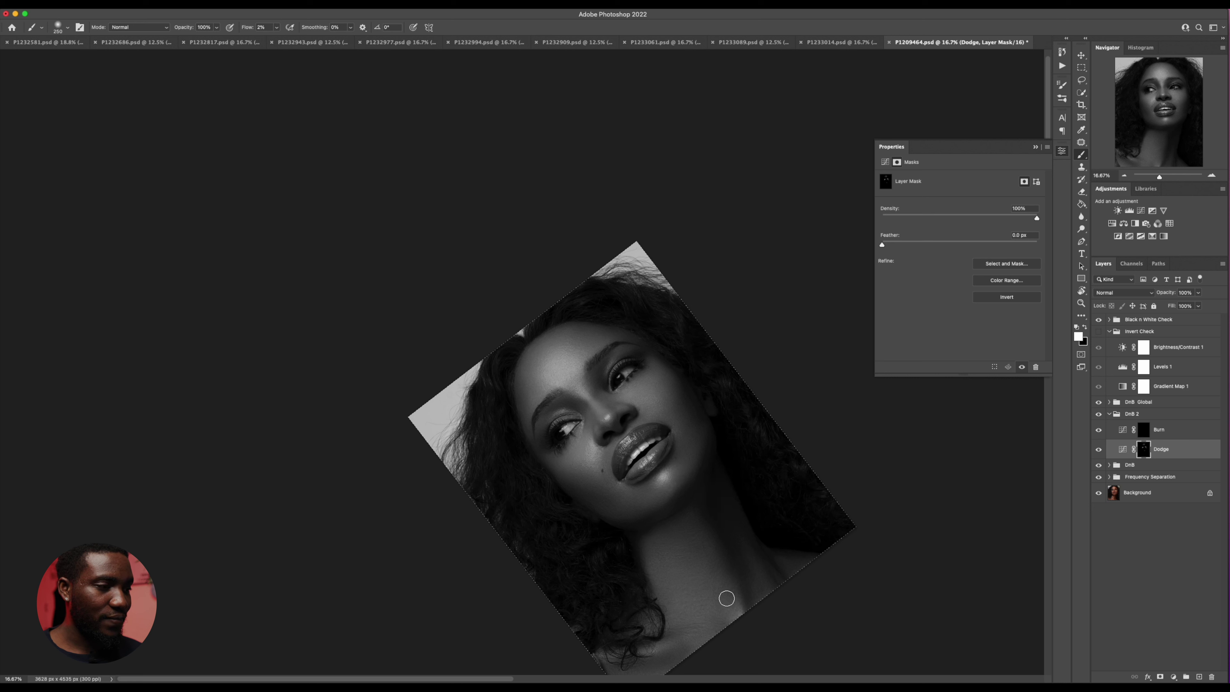
# Step: Dodge the neck and upper chest on the DnB 2 Dodge mask, enlarging and shrinking the brush to fit each area
pyautogui.press(']')
pyautogui.press(']')
pyautogui.press(']')
pyautogui.press(']')
pyautogui.press(']')
pyautogui.press(']')
pyautogui.press(']')
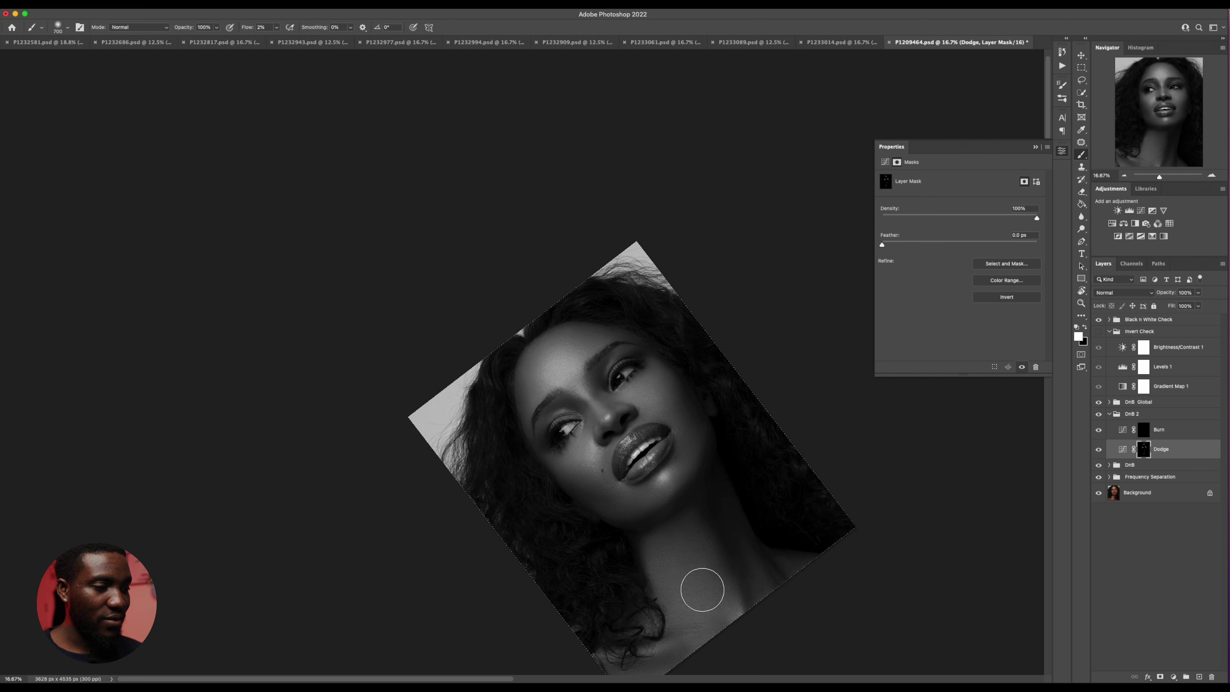
pyautogui.press('[')
pyautogui.press('[')
pyautogui.press('[')
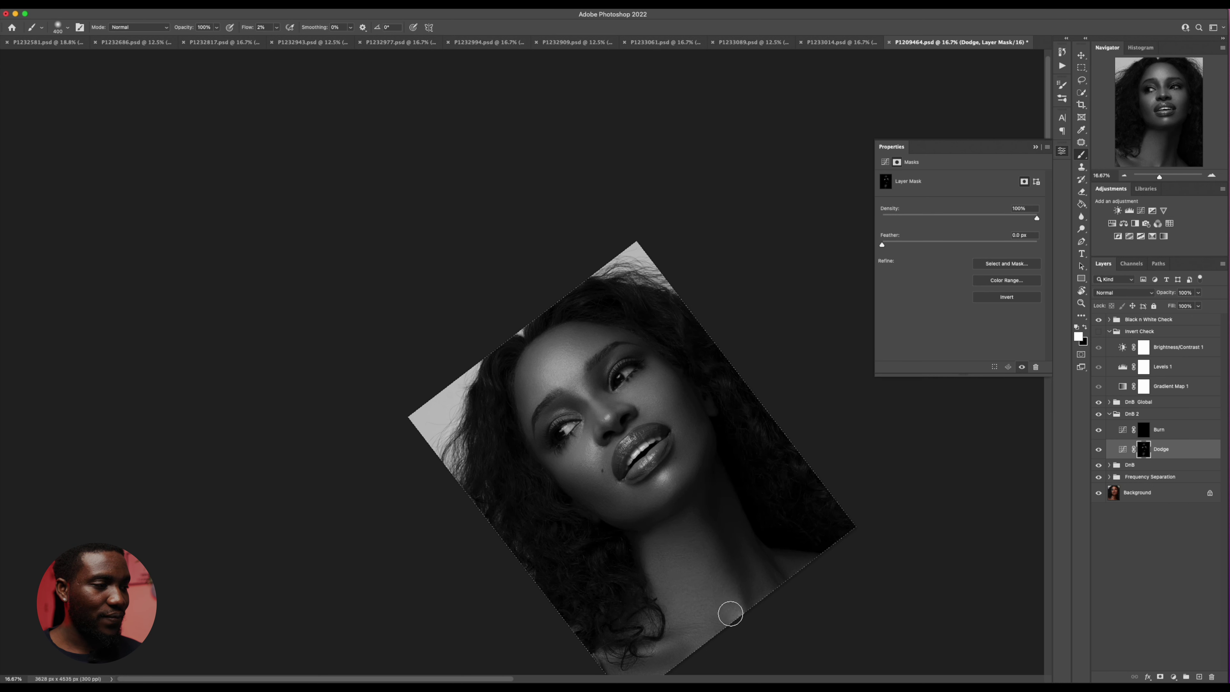
pyautogui.press(']')
pyautogui.press(']')
pyautogui.press(']')
pyautogui.press(']')
pyautogui.press(']')
pyautogui.press('[')
pyautogui.press('[')
pyautogui.press('[')
pyautogui.press('[')
pyautogui.press('[')
pyautogui.press('[')
pyautogui.press('[')
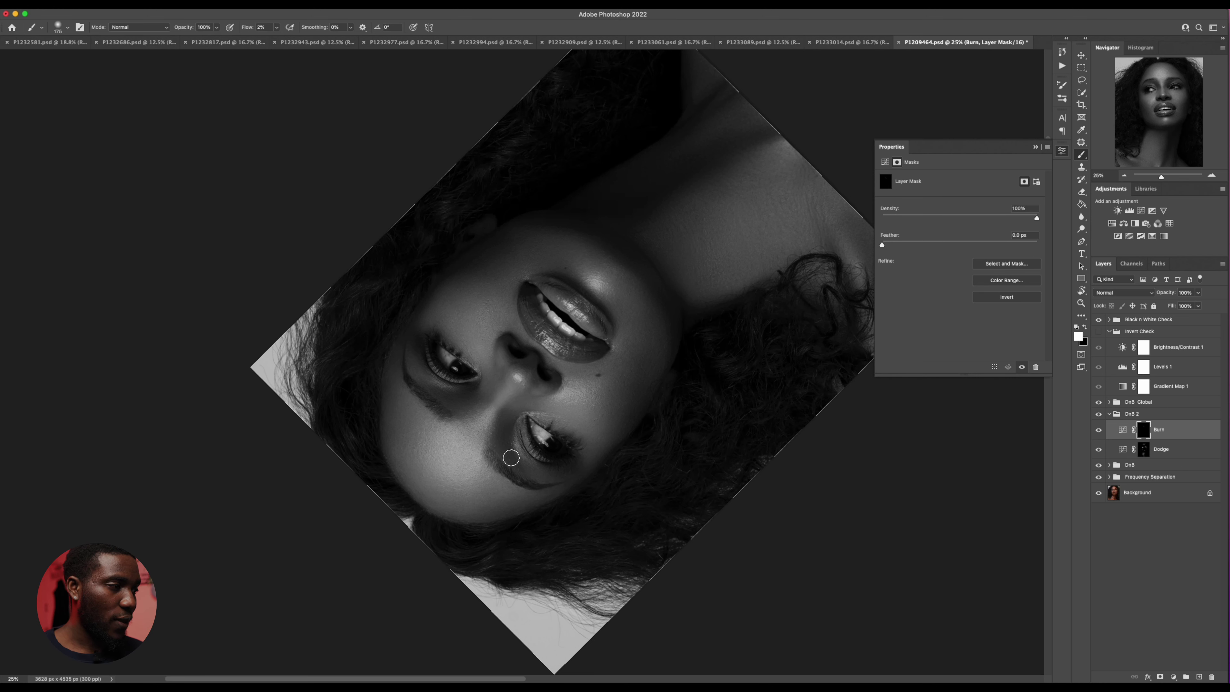
# Step: Rotate the canvas to 87° and burn the under-eye and cheek areas on the DnB 2 group's Burn mask
pyautogui.press('r')
pyautogui.moveTo(522, 436)
pyautogui.mouseDown()
pyautogui.moveTo(599, 316)
pyautogui.moveTo(624, 484)
pyautogui.moveTo(555, 330)
pyautogui.mouseUp()
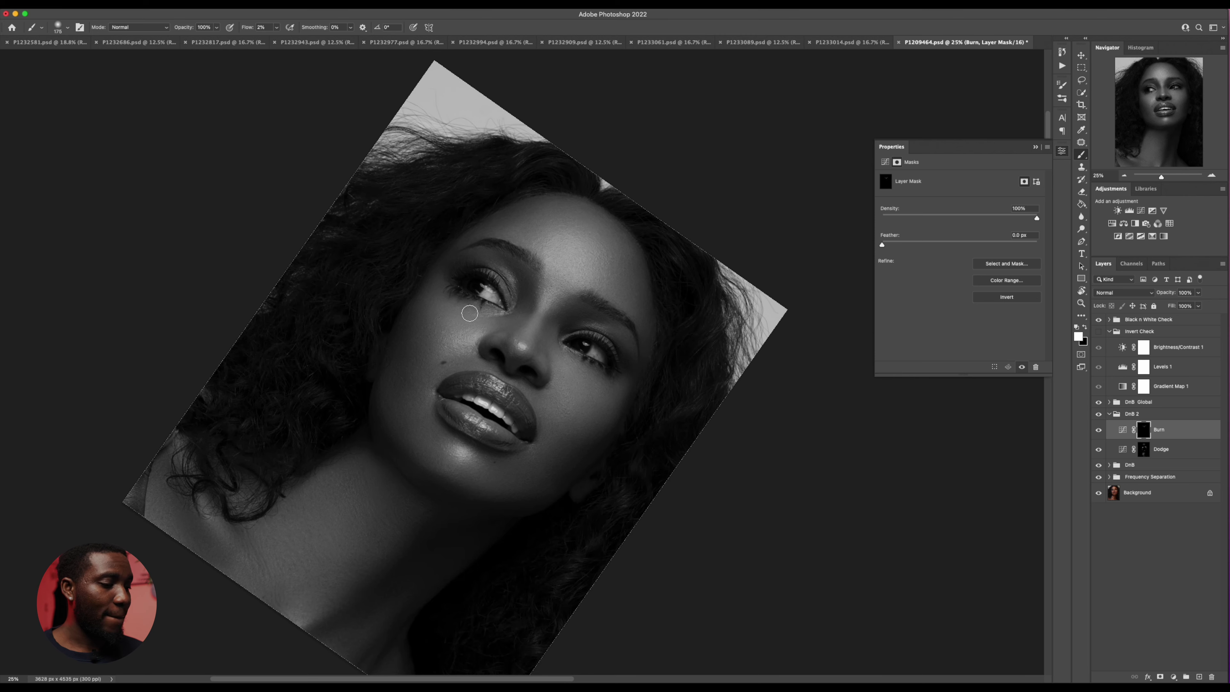
pyautogui.press('r')
pyautogui.moveTo(469, 313)
pyautogui.mouseDown()
pyautogui.moveTo(543, 254)
pyautogui.moveTo(571, 266)
pyautogui.mouseUp()
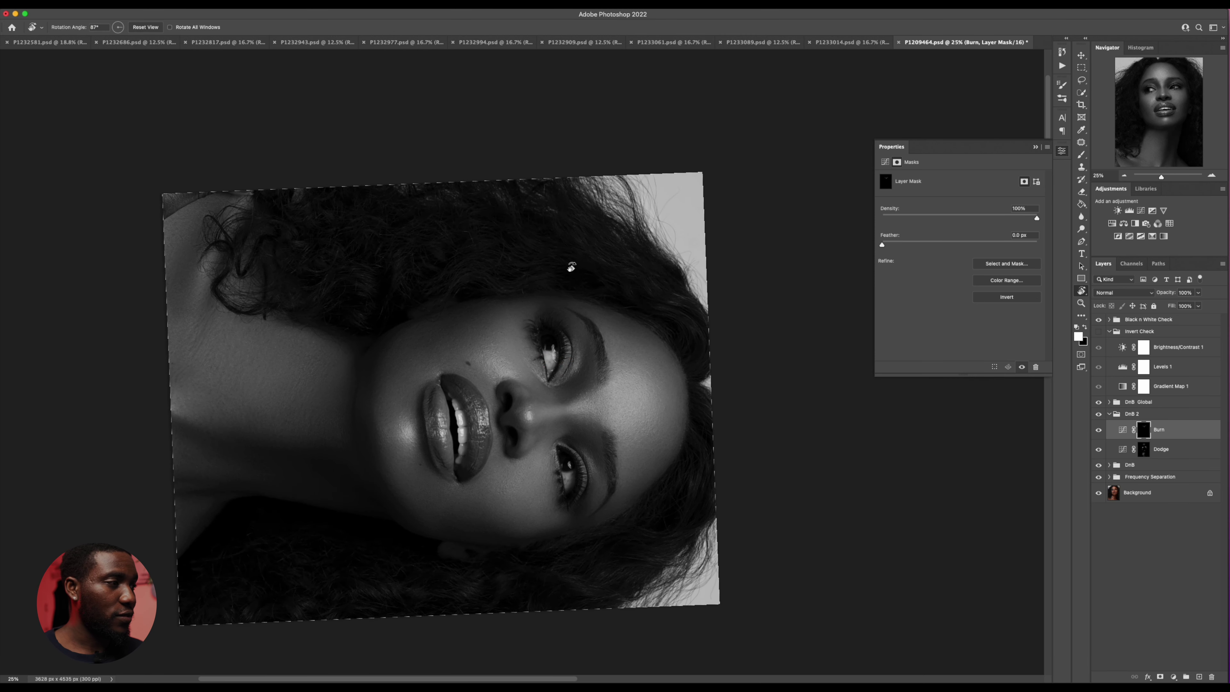
pyautogui.press('b')
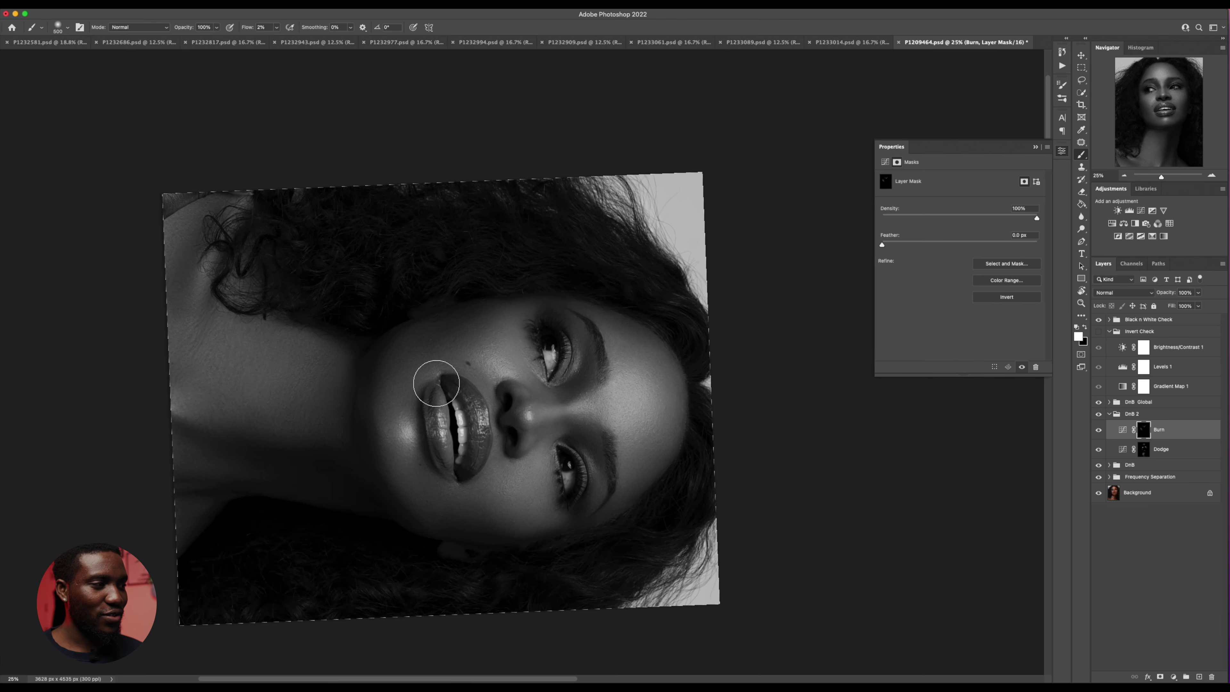
# Step: Rotate the canvas to -105° and then -144°, and burn the lower cheek beside the mouth on the DnB 2 Burn mask
pyautogui.press('r')
pyautogui.moveTo(439, 385)
pyautogui.mouseDown()
pyautogui.moveTo(453, 522)
pyautogui.moveTo(730, 456)
pyautogui.moveTo(774, 300)
pyautogui.mouseUp()
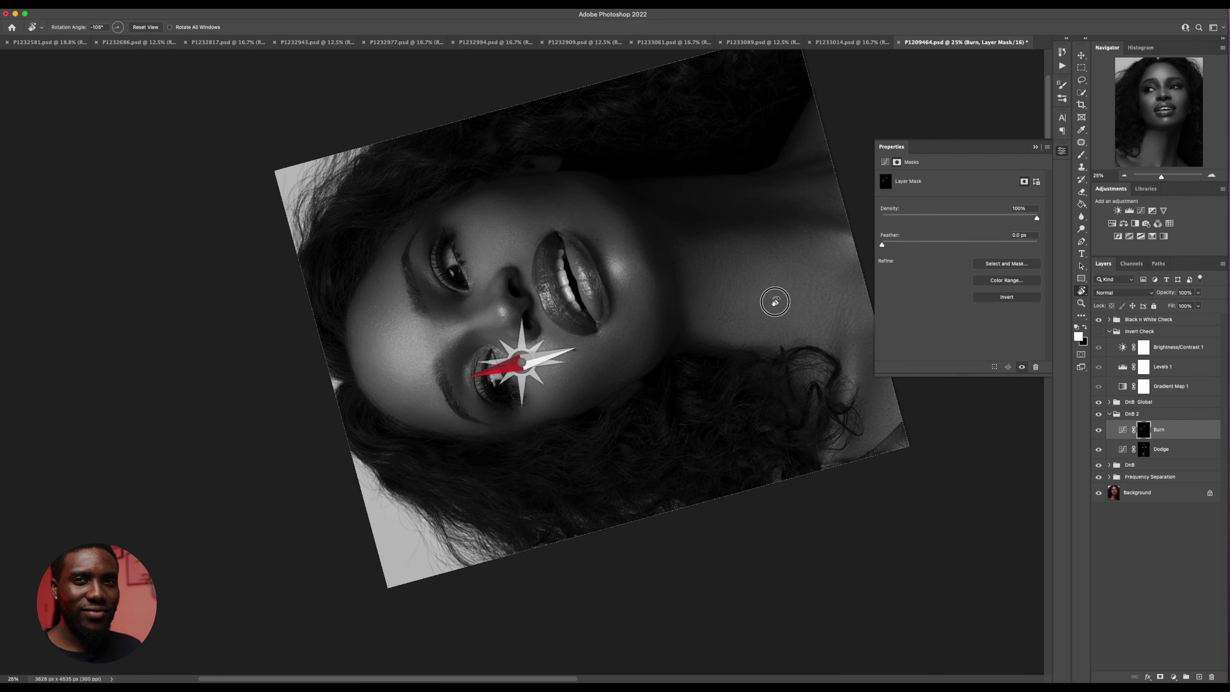
pyautogui.press('b')
pyautogui.moveTo(603, 349); pyautogui.dragTo(736, 514)
pyautogui.press('r')
pyautogui.moveTo(503, 457)
pyautogui.mouseDown()
pyautogui.moveTo(434, 513)
pyautogui.moveTo(556, 489)
pyautogui.moveTo(655, 411)
pyautogui.mouseUp()
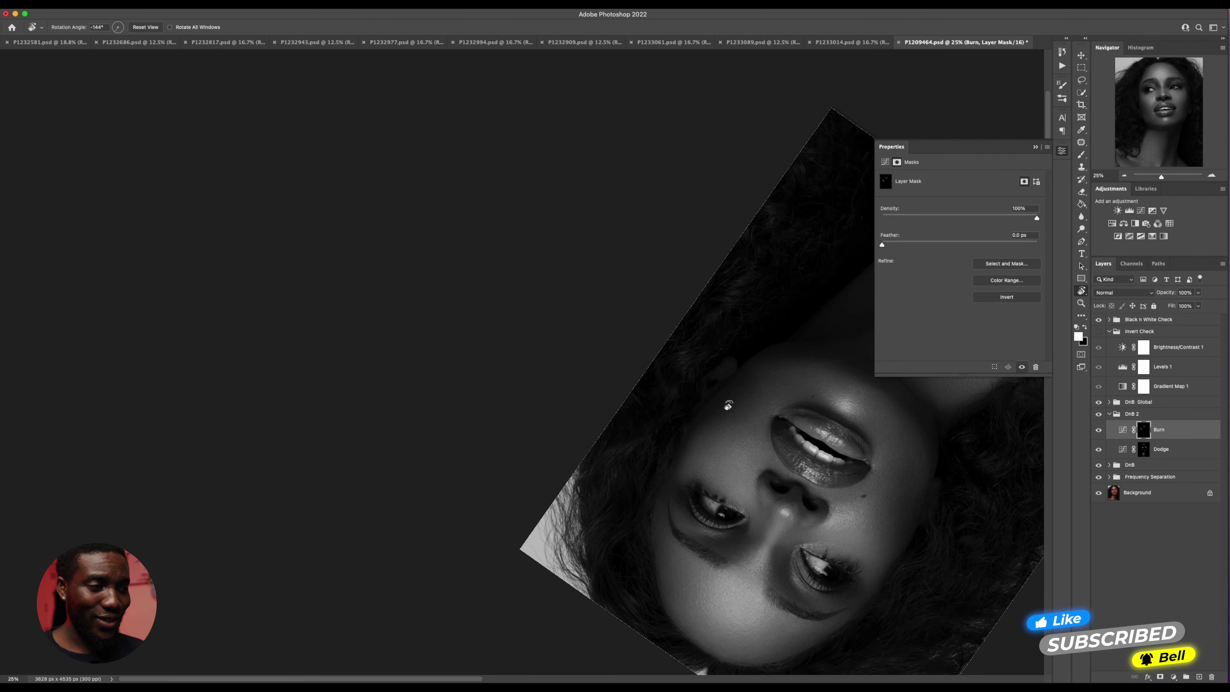
pyautogui.press('b')
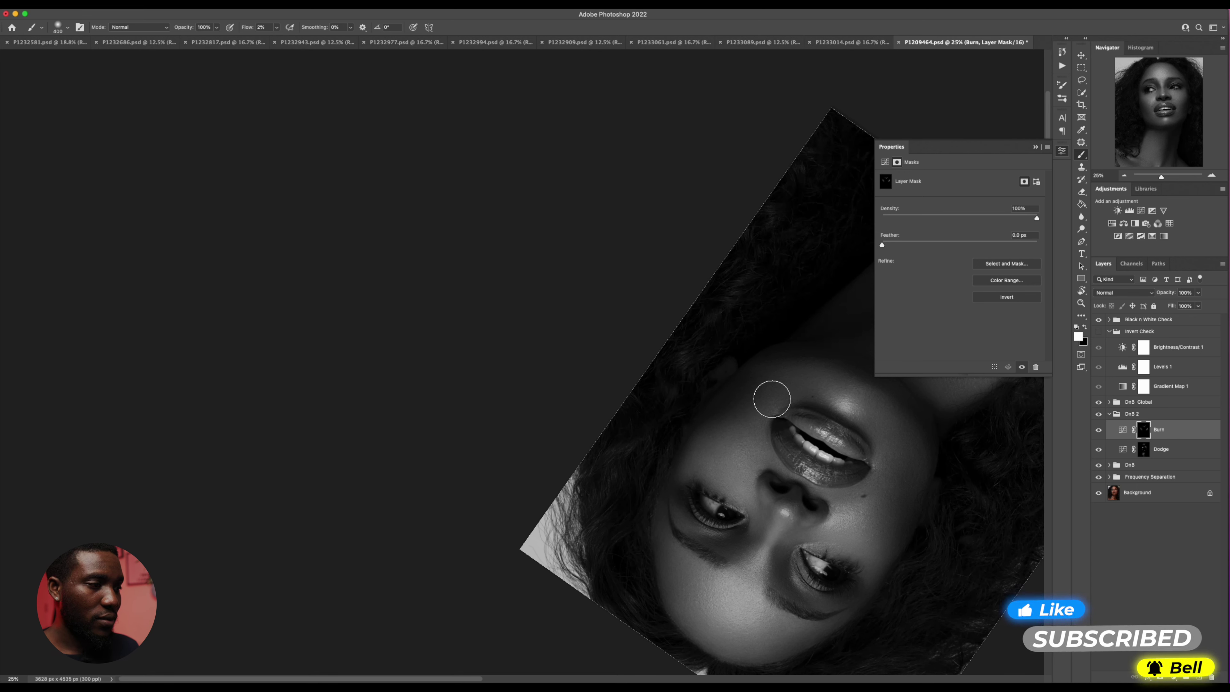
# Step: Rotate the canvas to -54° and burn around the chin and jaw on the DnB 2 Burn mask with a smaller brush
pyautogui.press('r')
pyautogui.moveTo(768, 401); pyautogui.dragTo(806, 295)
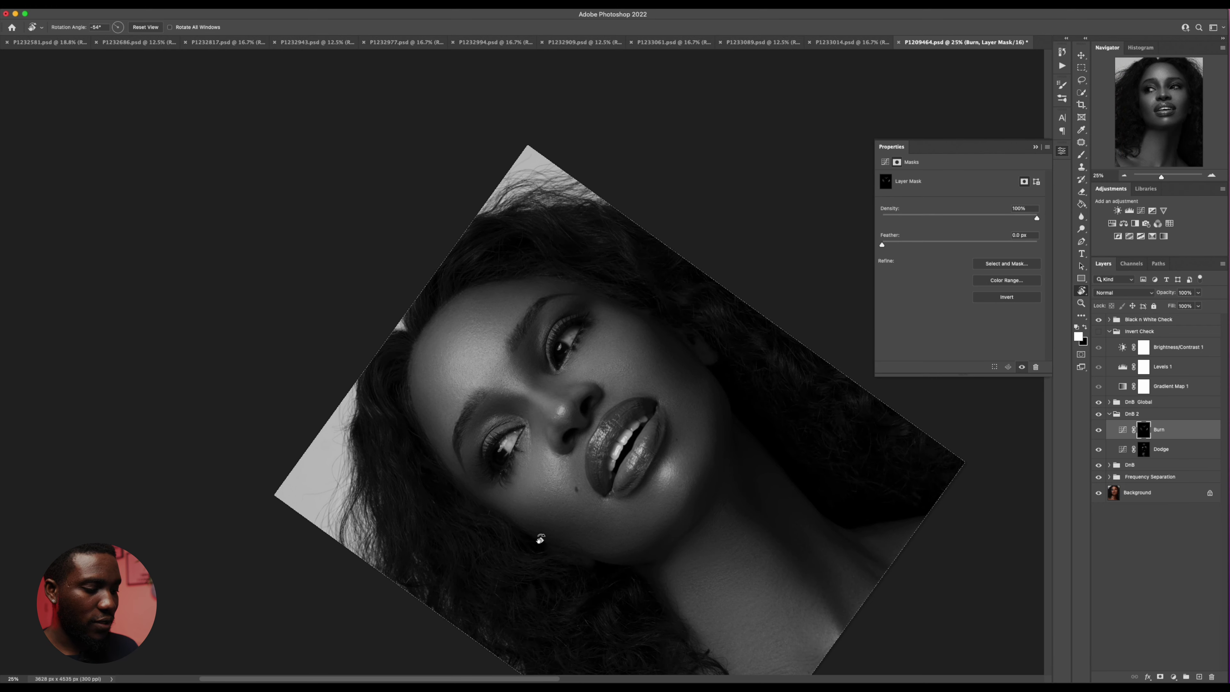
pyautogui.press('b')
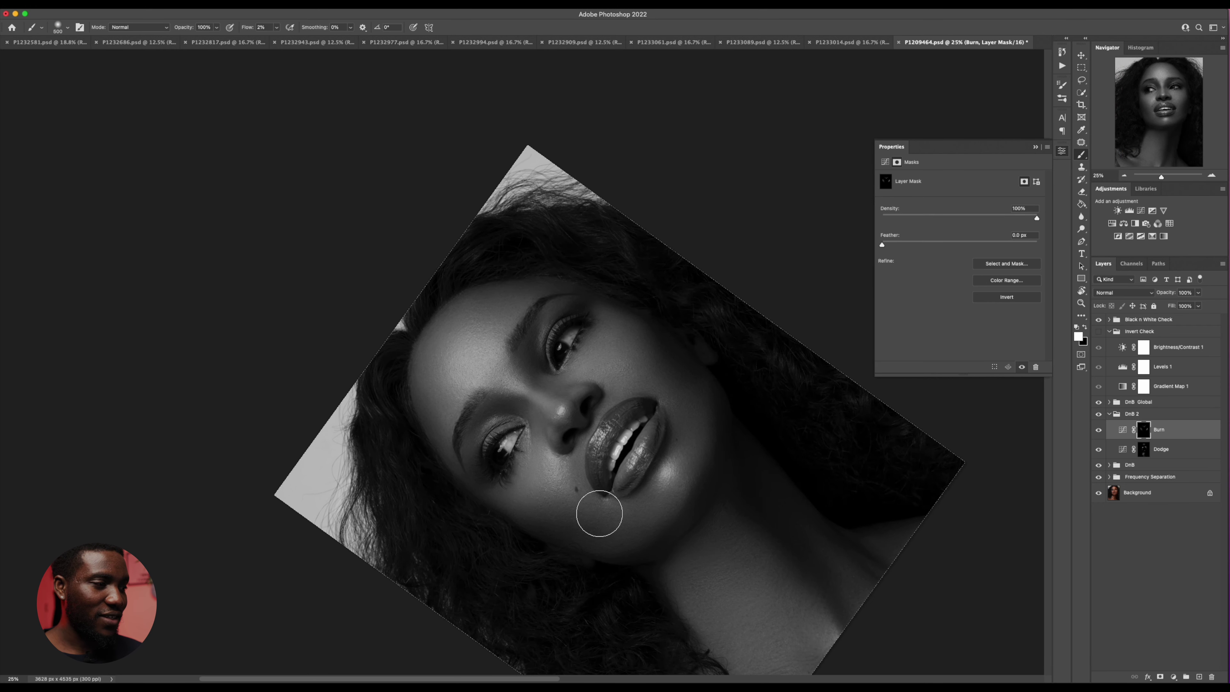
pyautogui.press('[')
pyautogui.press('[')
pyautogui.press('[')
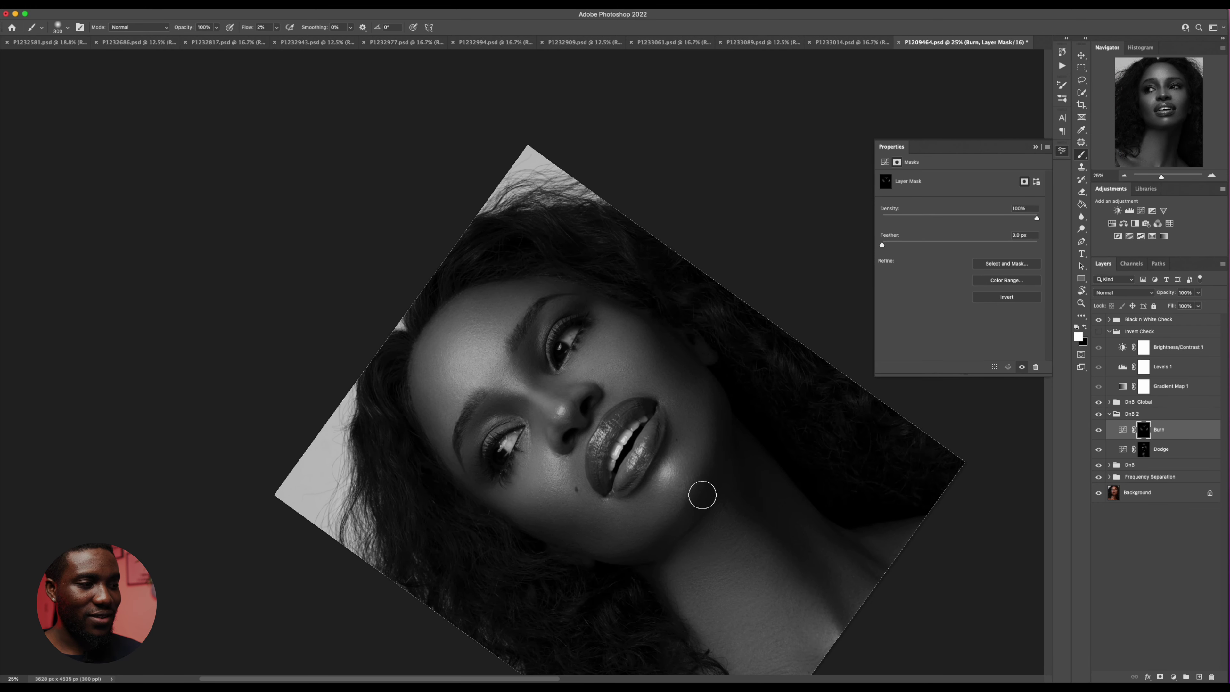
pyautogui.press(']')
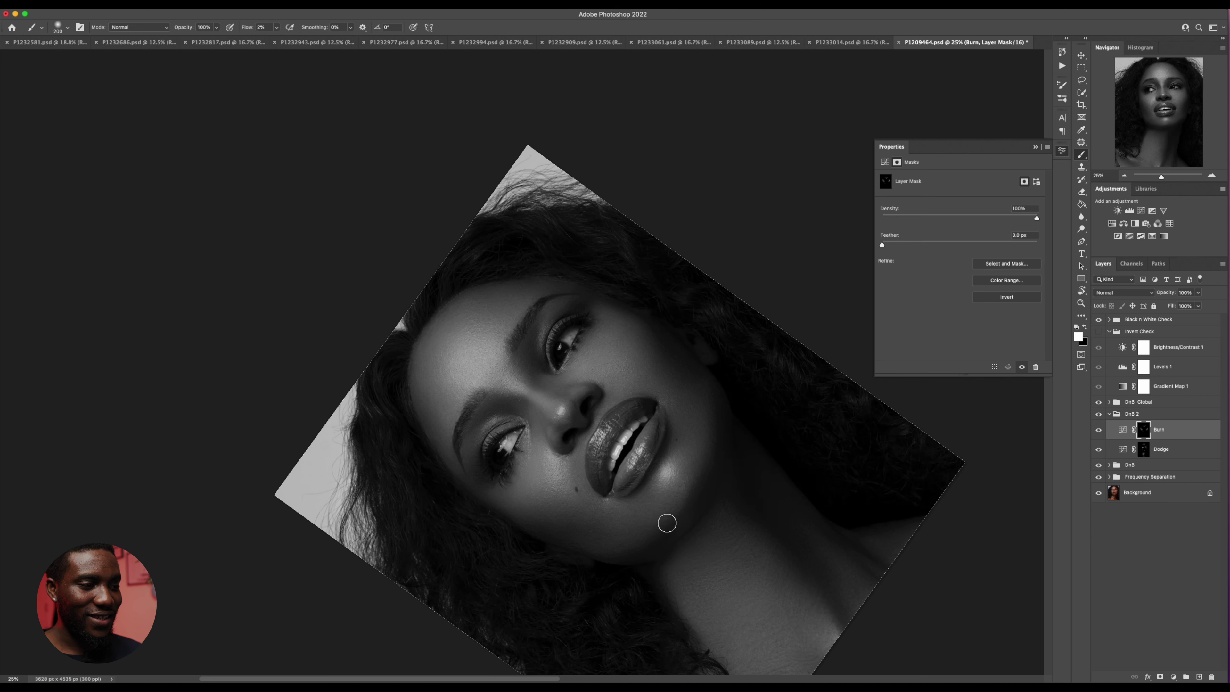
# Step: Burn the neck and upper chest on the DnB 2 Burn mask, resizing the brush to fit each area
pyautogui.hotkey('ctrl', '-')
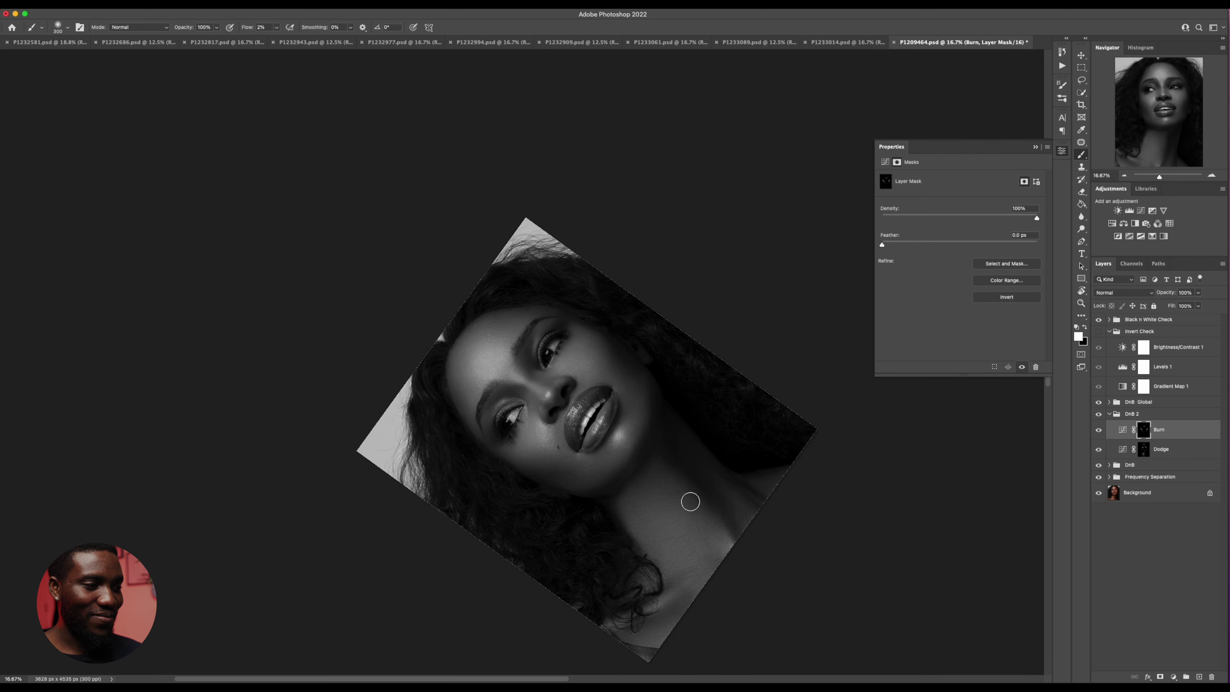
pyautogui.press(']')
pyautogui.press('[')
pyautogui.press('[')
pyautogui.press('[')
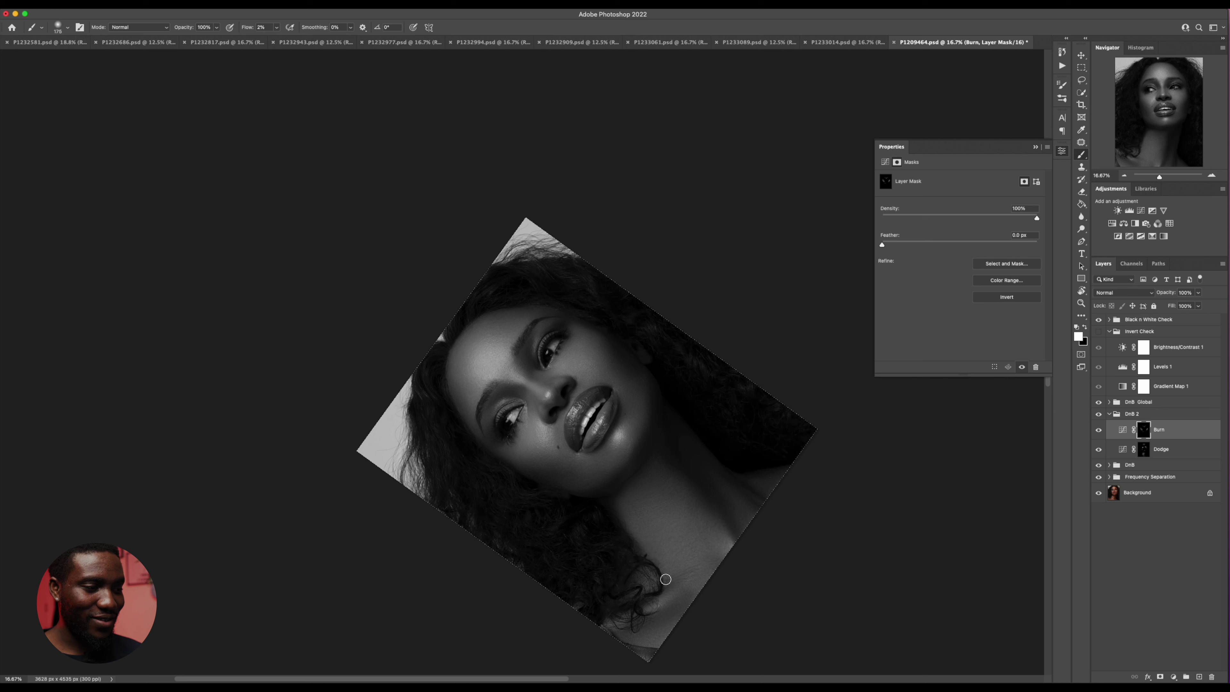
pyautogui.press(']')
pyautogui.press(']')
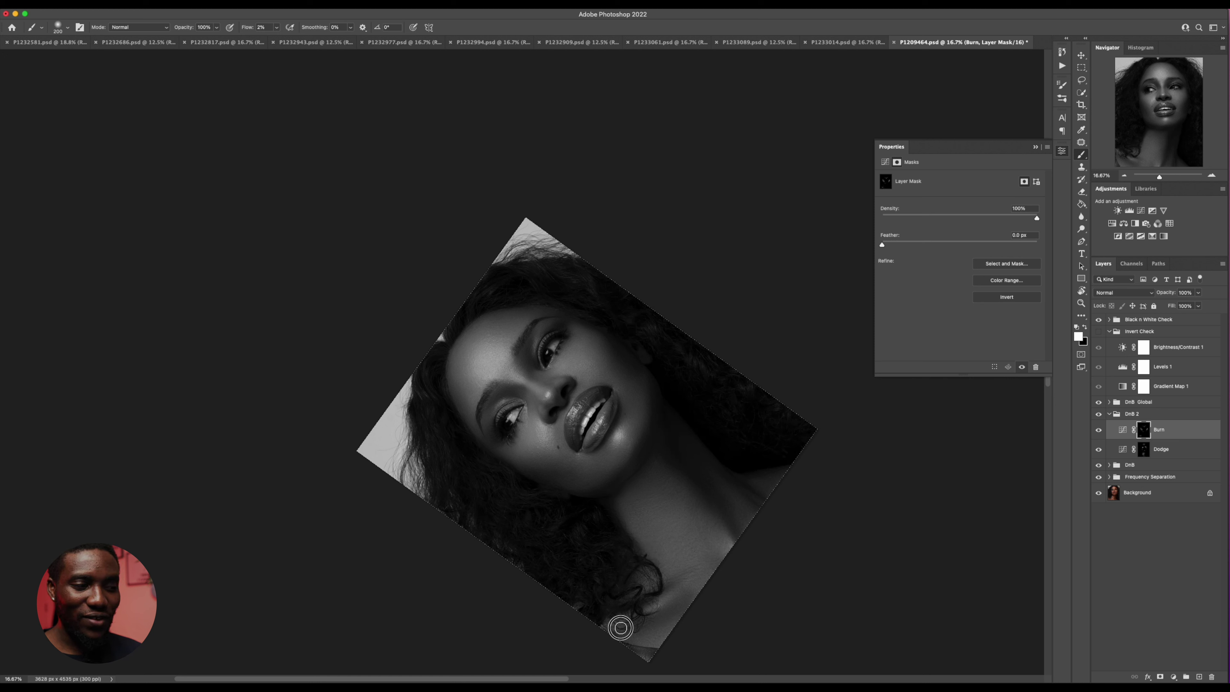
pyautogui.press(']')
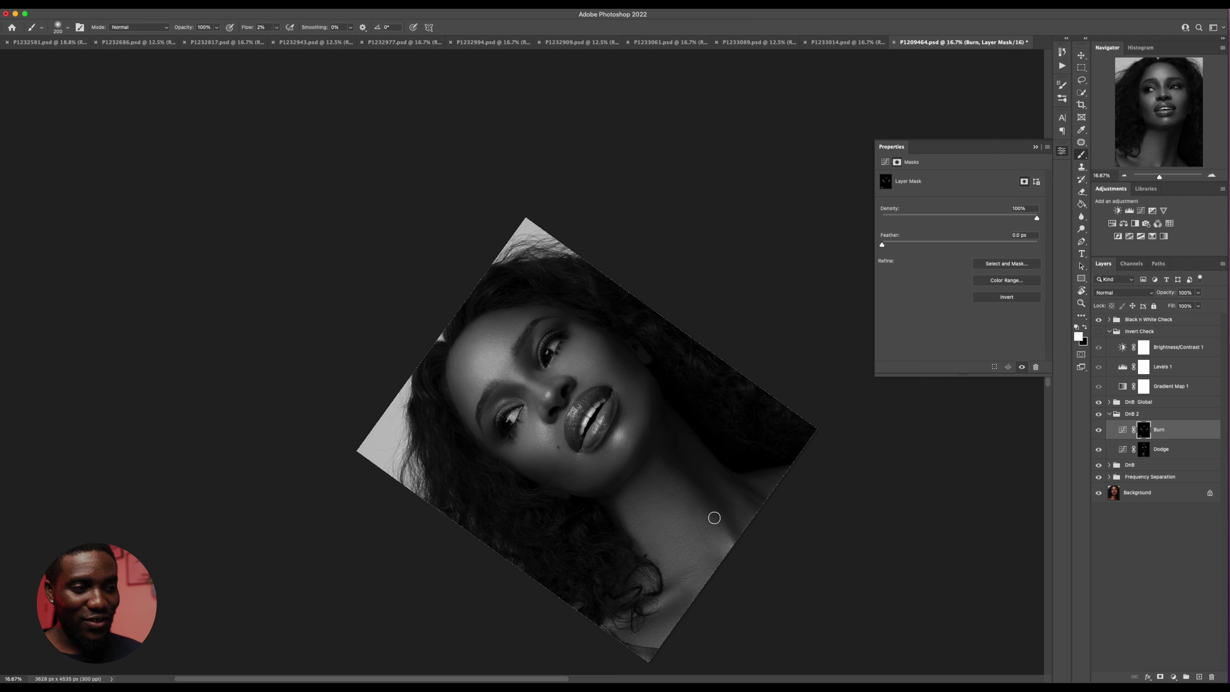
pyautogui.press(']')
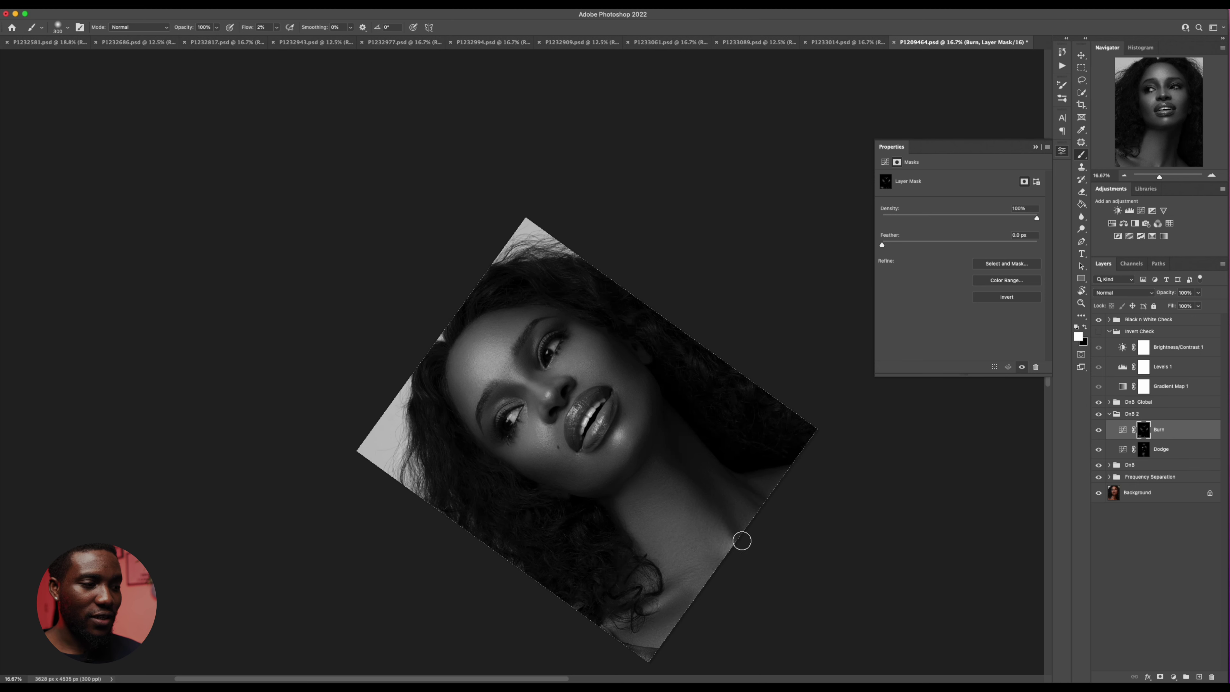
pyautogui.press(']')
# Step: Dodge the upper chest, the base of the neck and the chin on the DnB 2 Dodge mask with smaller brushes
pyautogui.click(1149, 450)
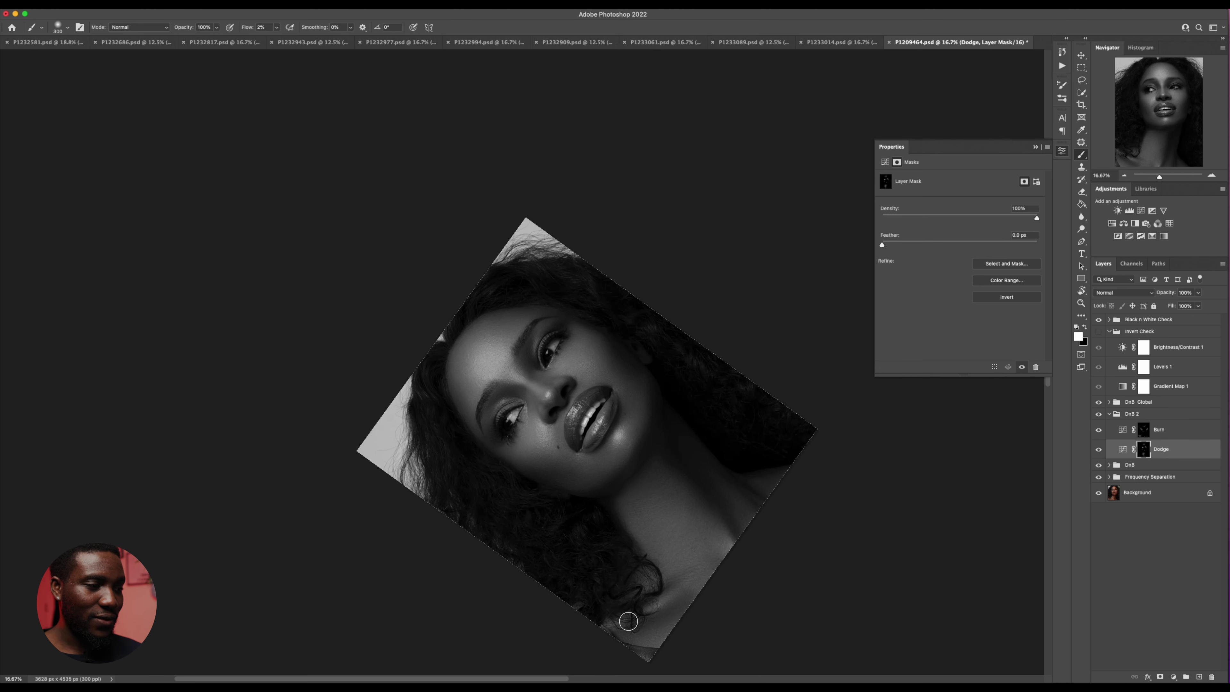
pyautogui.press('[')
pyautogui.press('[')
pyautogui.press('[')
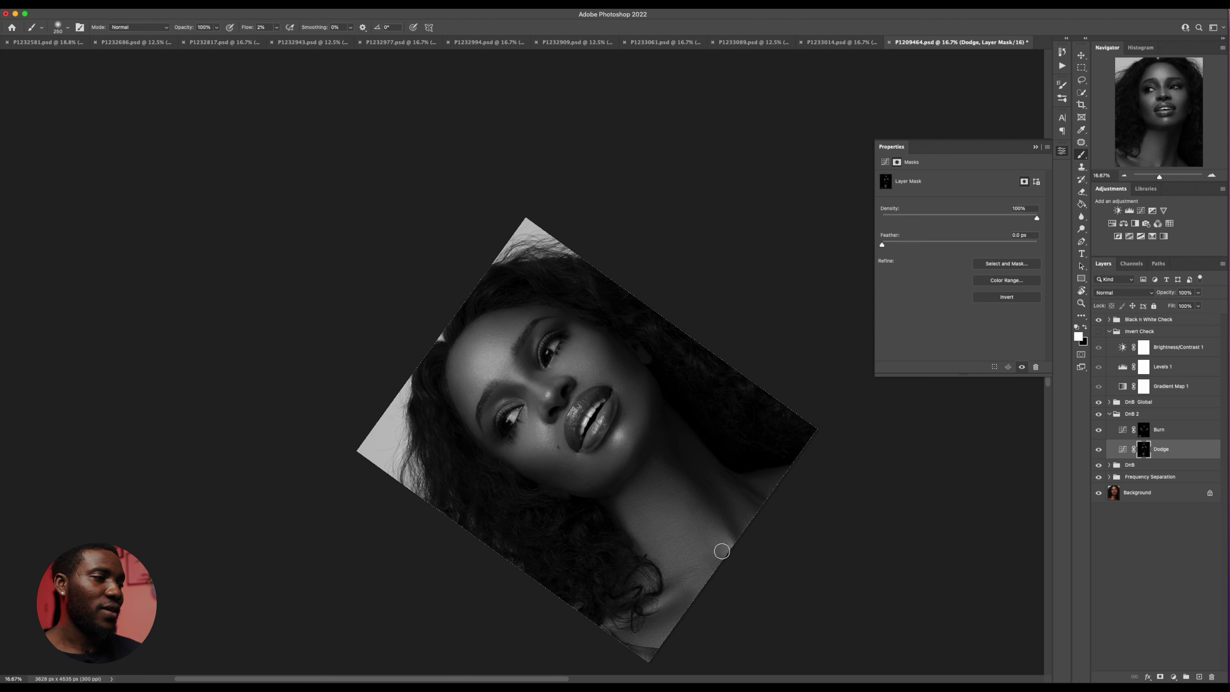
pyautogui.press('[')
pyautogui.press('[')
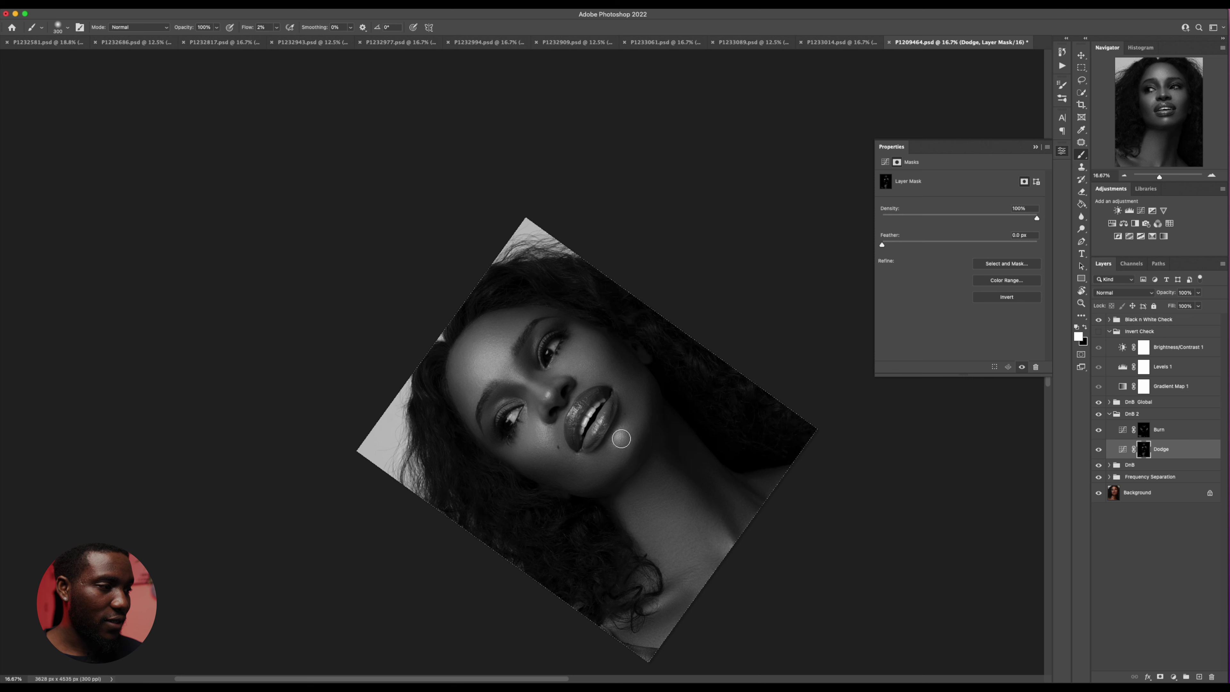
pyautogui.press('[')
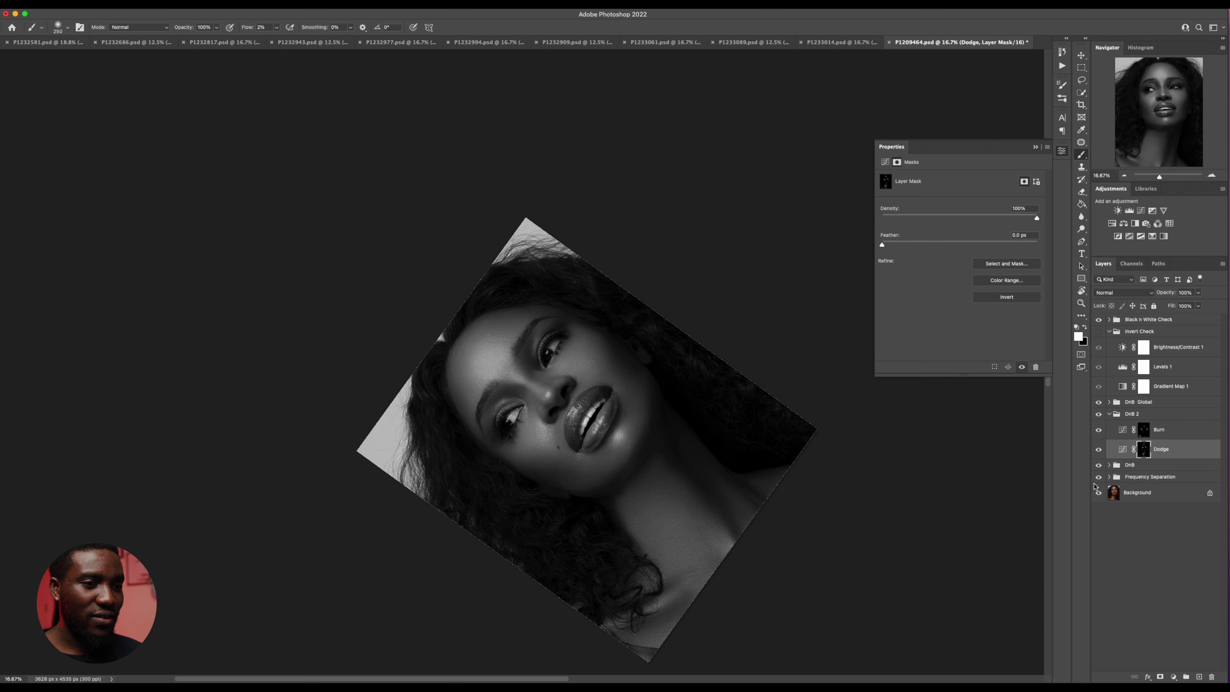
# Step: Touch up the skin on the DnB 2 Burn mask and dodge the cheek below the eye on the Dodge mask
pyautogui.click(1143, 429)
pyautogui.press(']')
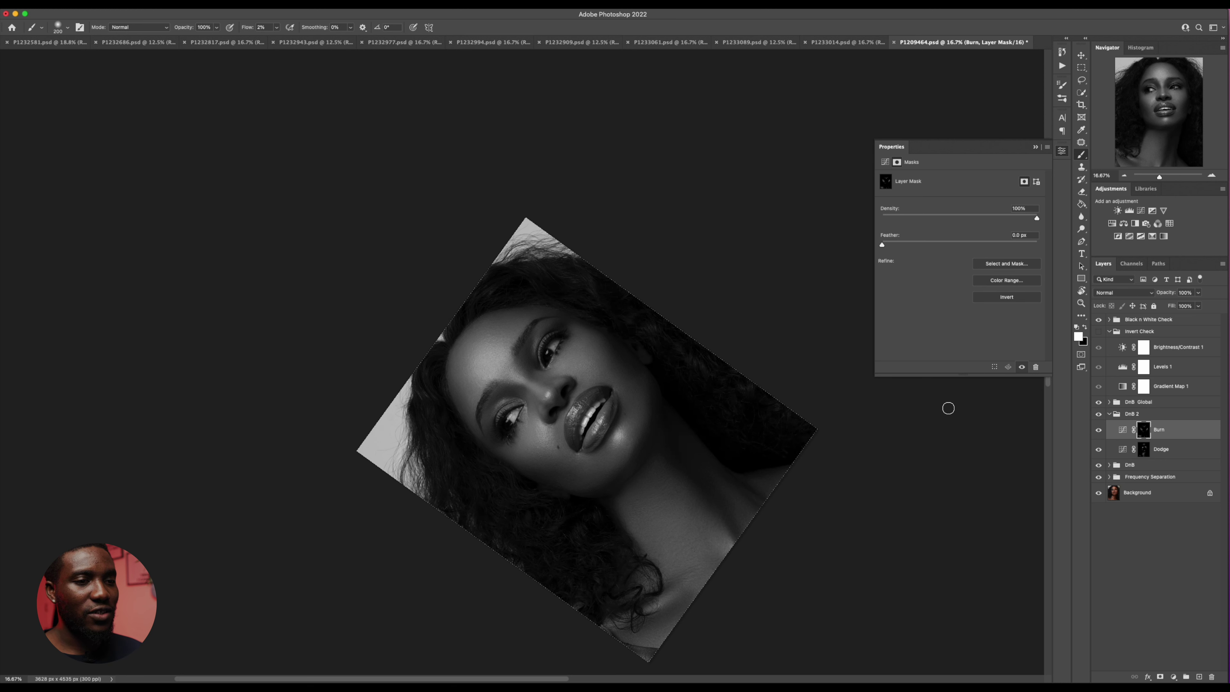
pyautogui.click(1152, 451)
pyautogui.press(']')
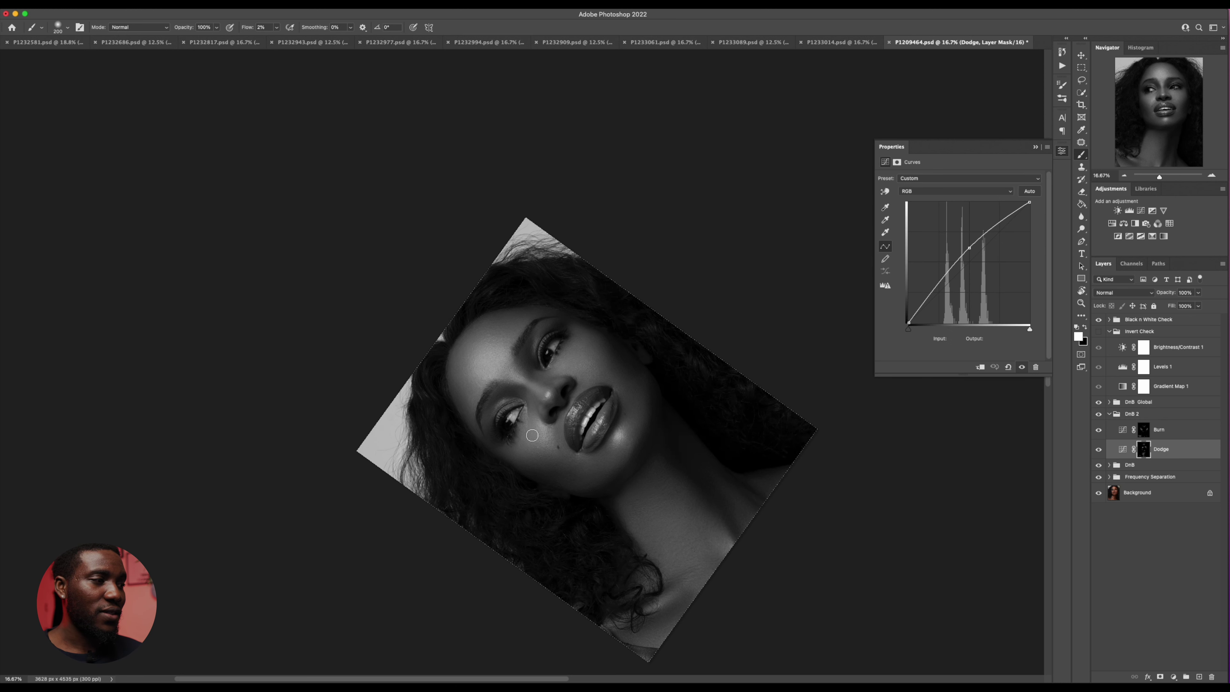
pyautogui.press('[')
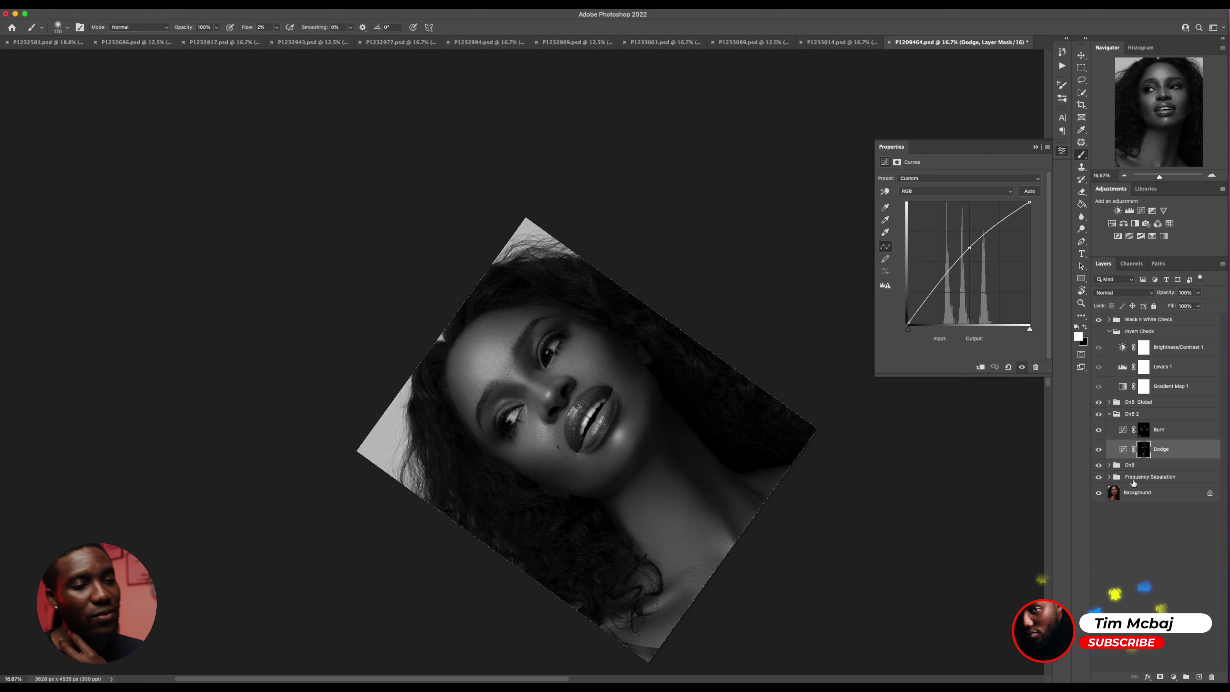
# Step: Hide the Frequency Separation group, examine the skin under the eyes and on the cheek, and show the group again
pyautogui.click(1098, 476)
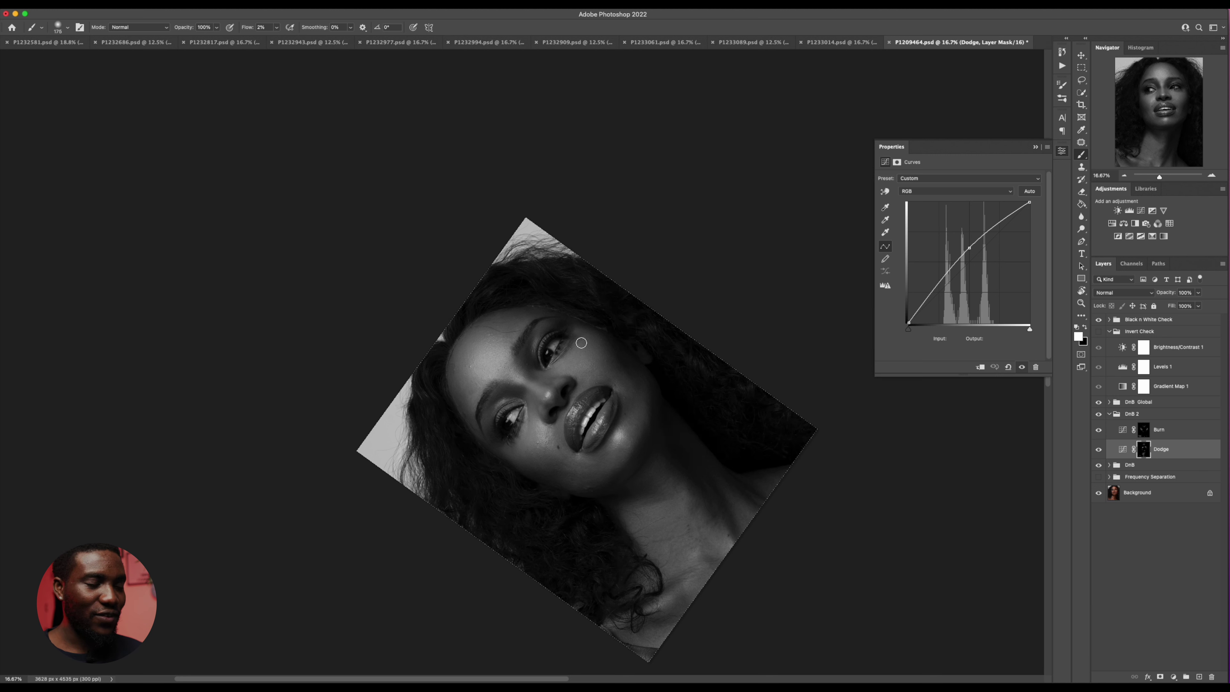
pyautogui.press(']')
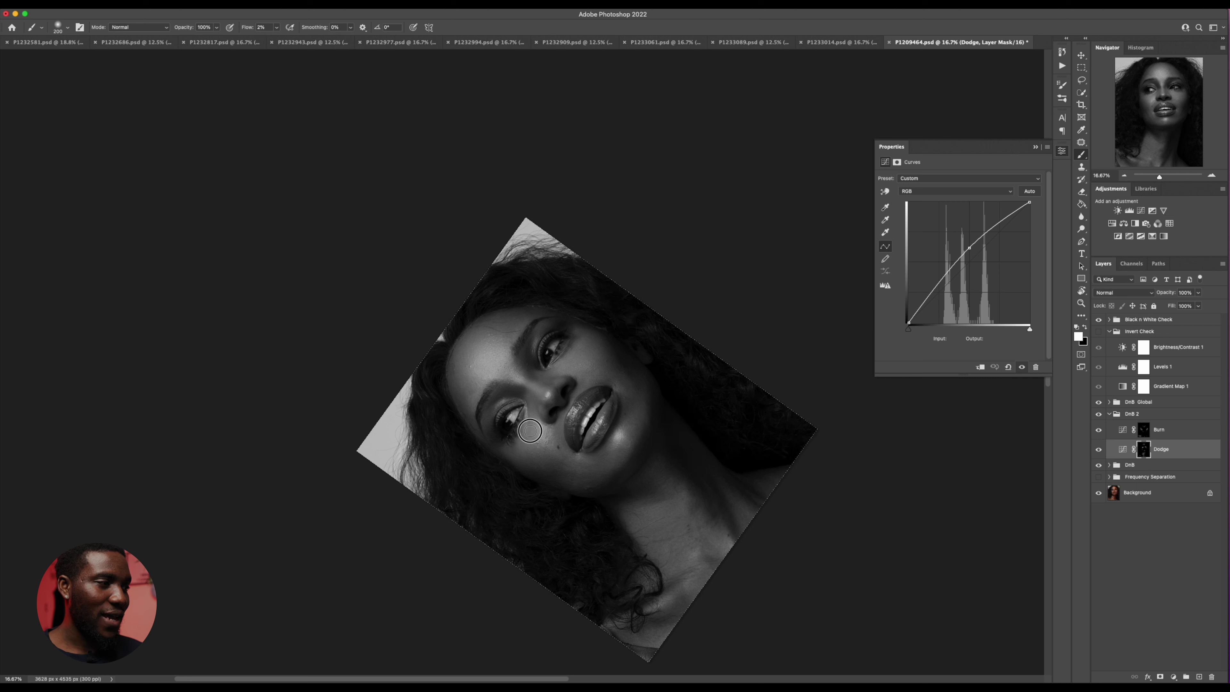
pyautogui.press(']')
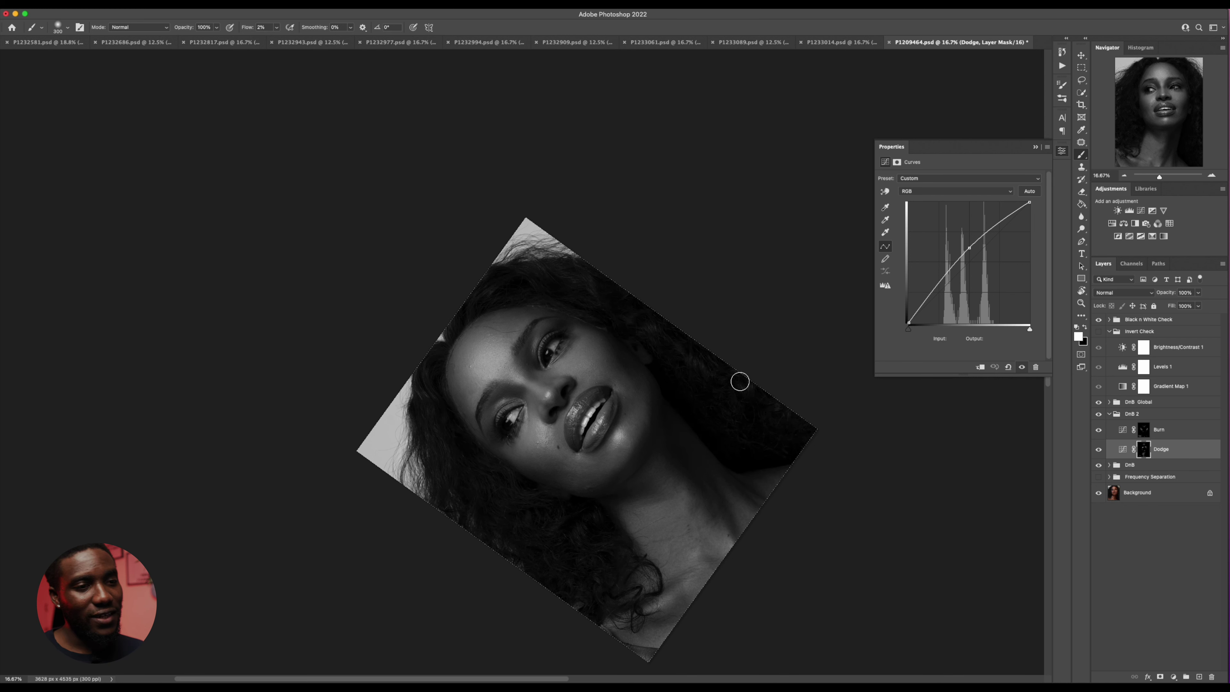
pyautogui.click(1098, 476)
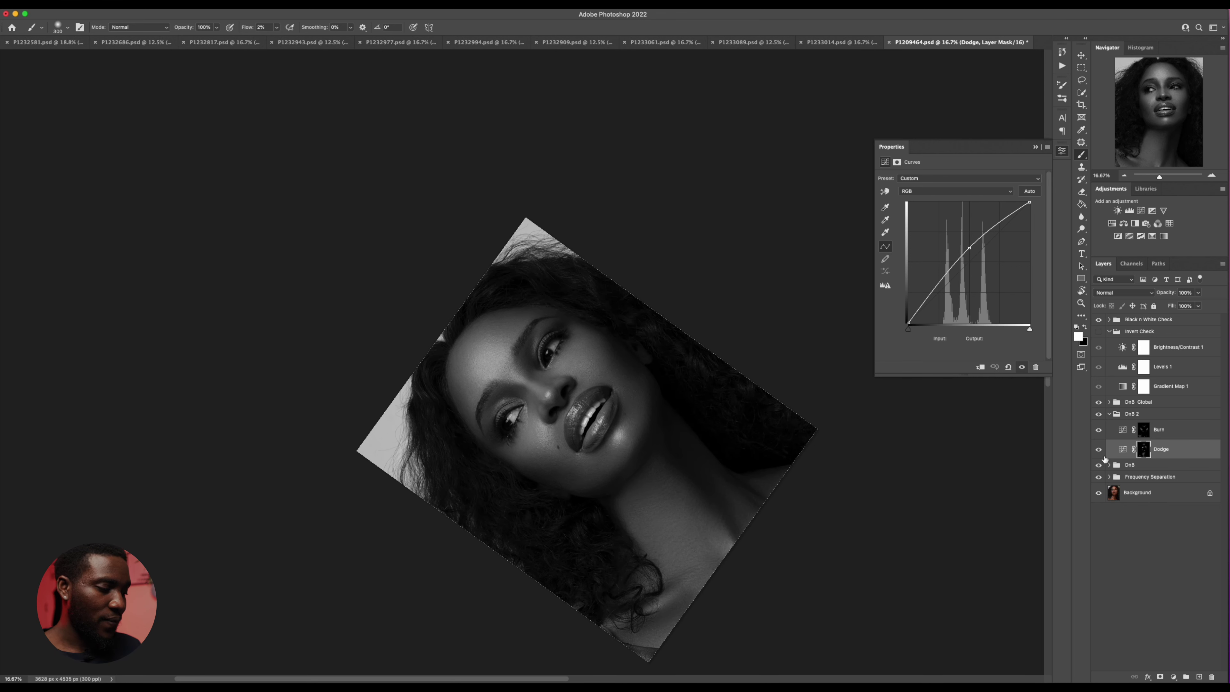
# Step: Rotate the canvas back to nearly upright and hide the Black n White Check group to view the portrait in colour
pyautogui.moveTo(580, 409); pyautogui.dragTo(812, 338)
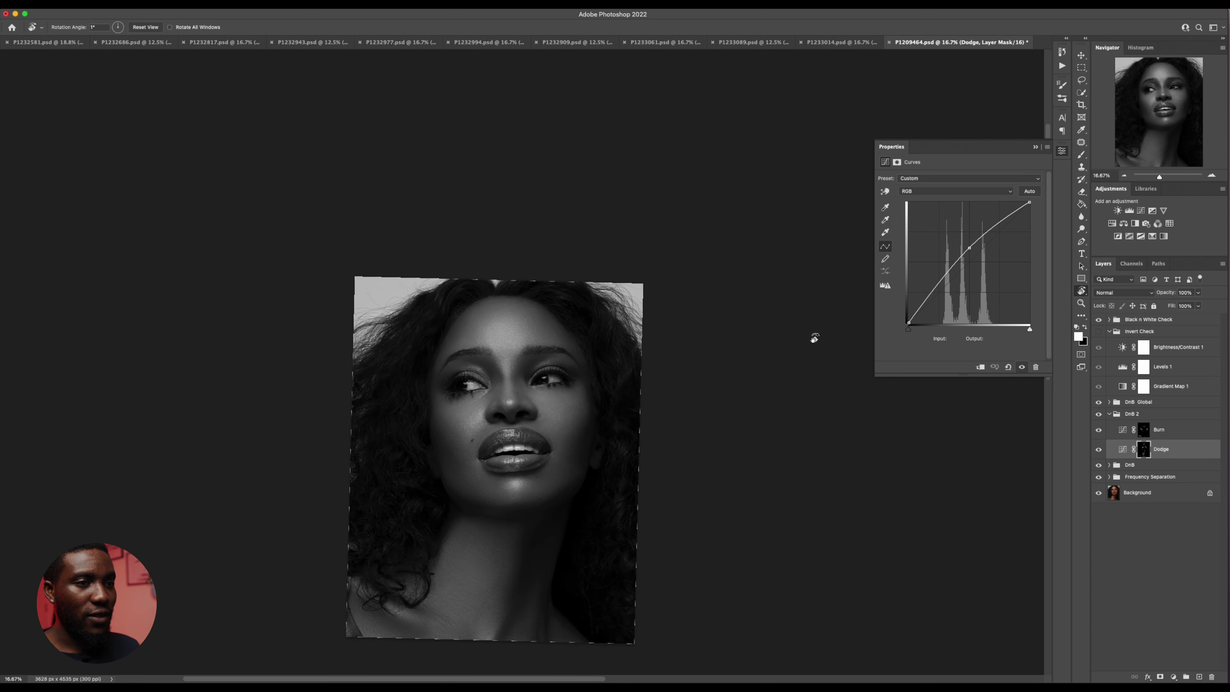
pyautogui.click(1102, 322)
pyautogui.moveTo(682, 478); pyautogui.dragTo(746, 382)
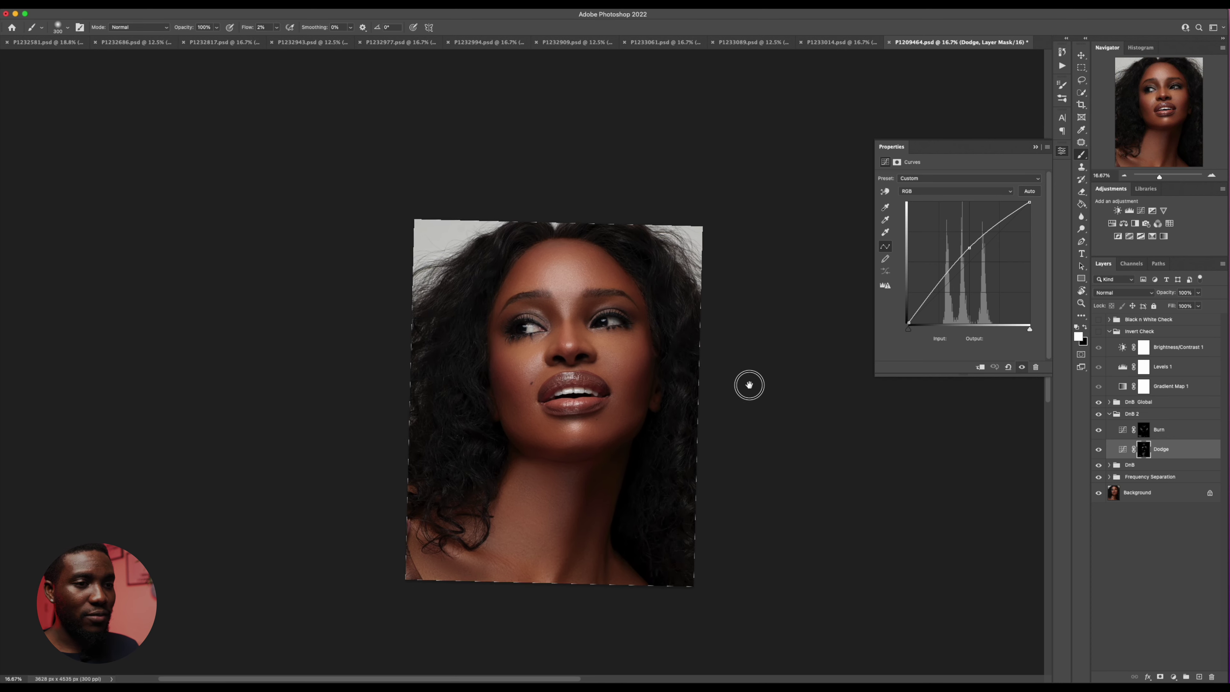
# Step: Collapse the DnB 2 group and toggle its visibility repeatedly to compare the portrait before and after
pyautogui.click(1110, 414)
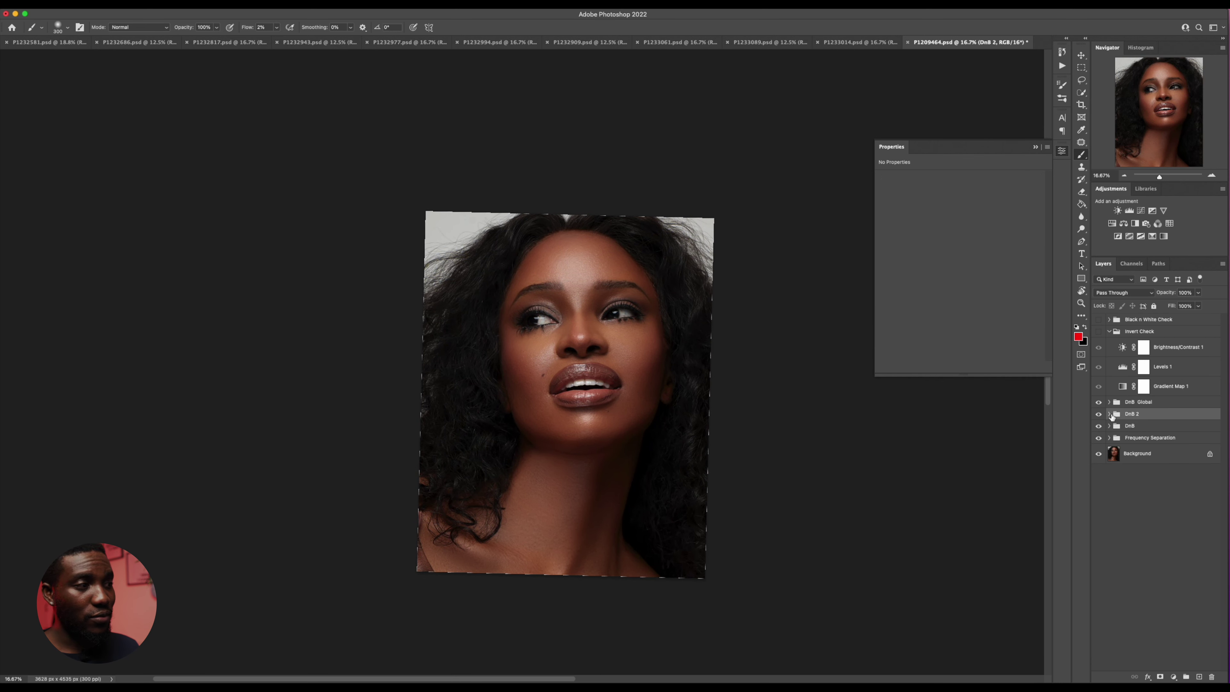
pyautogui.click(1099, 415)
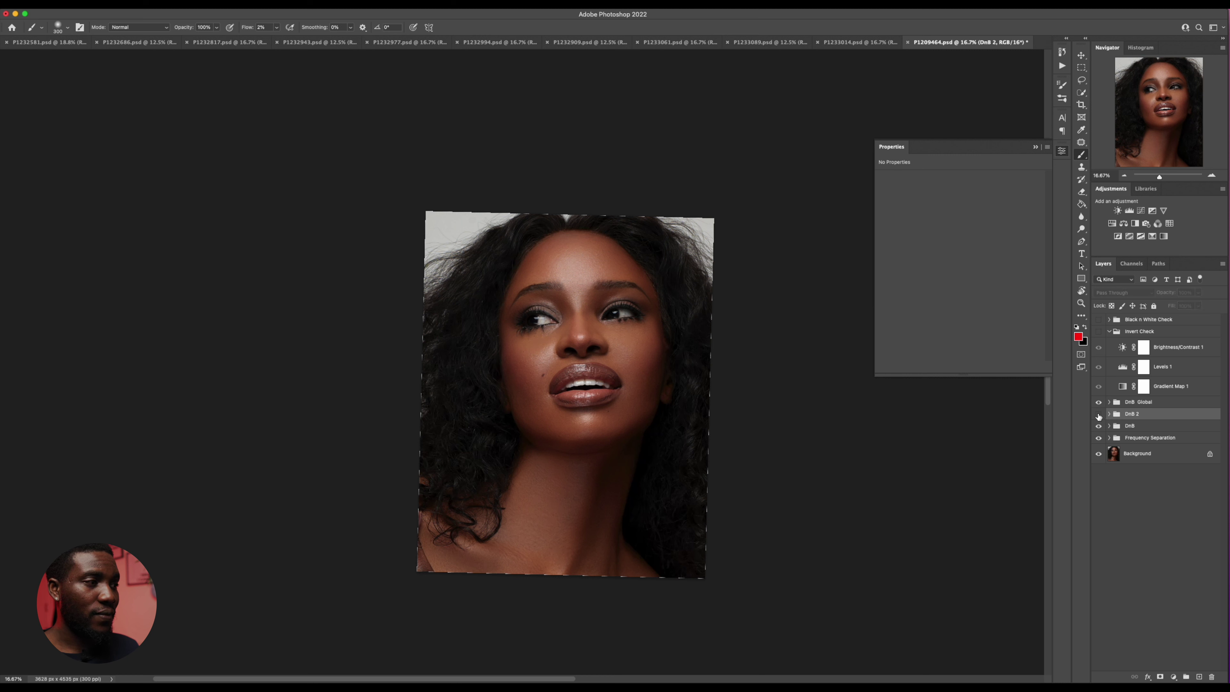
pyautogui.click(1098, 415)
pyautogui.click(1098, 415)
pyautogui.click(1097, 415)
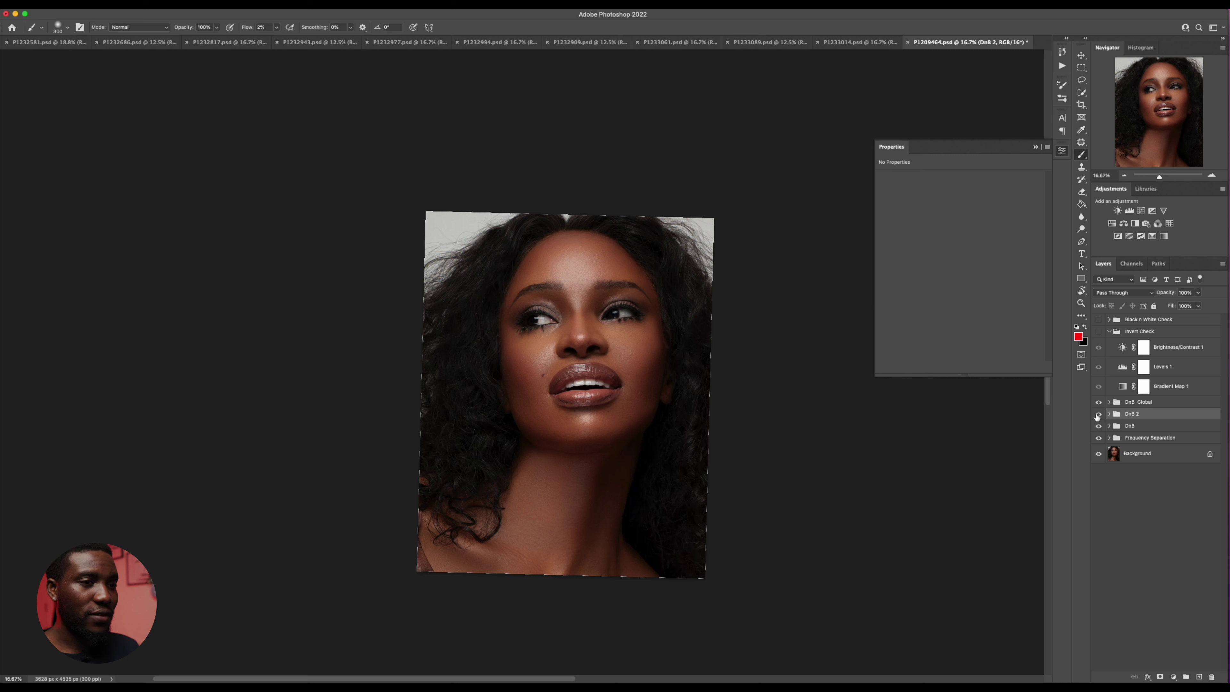
pyautogui.click(1098, 414)
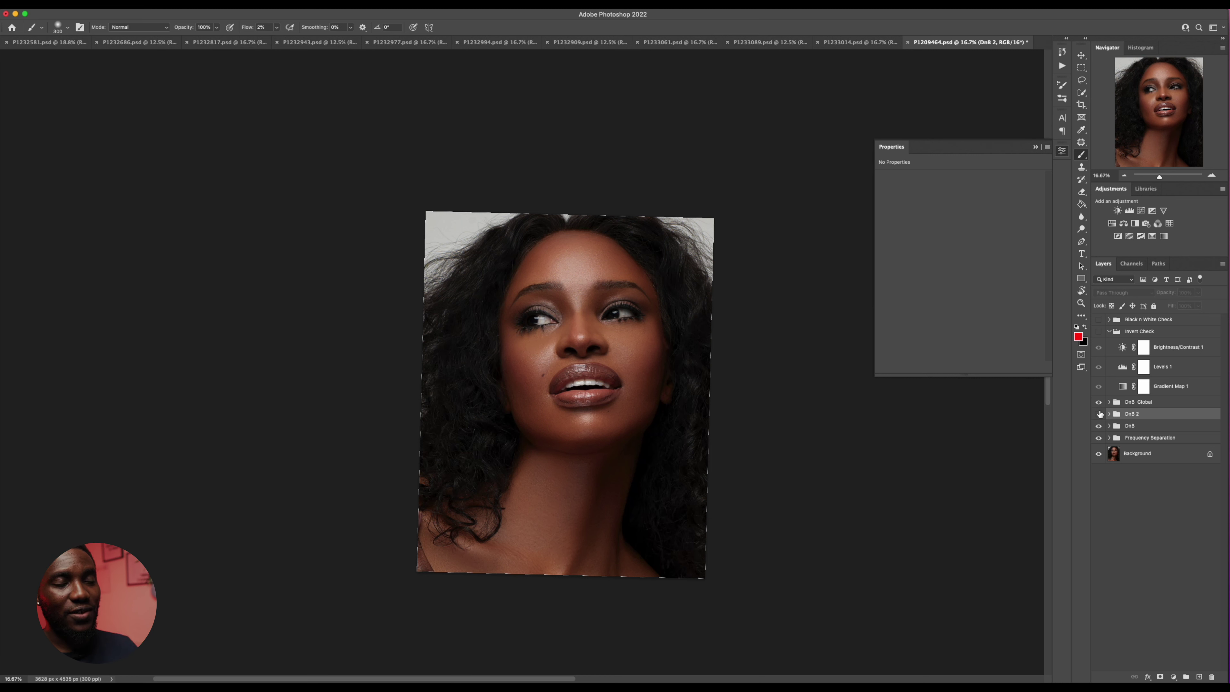
pyautogui.click(1098, 415)
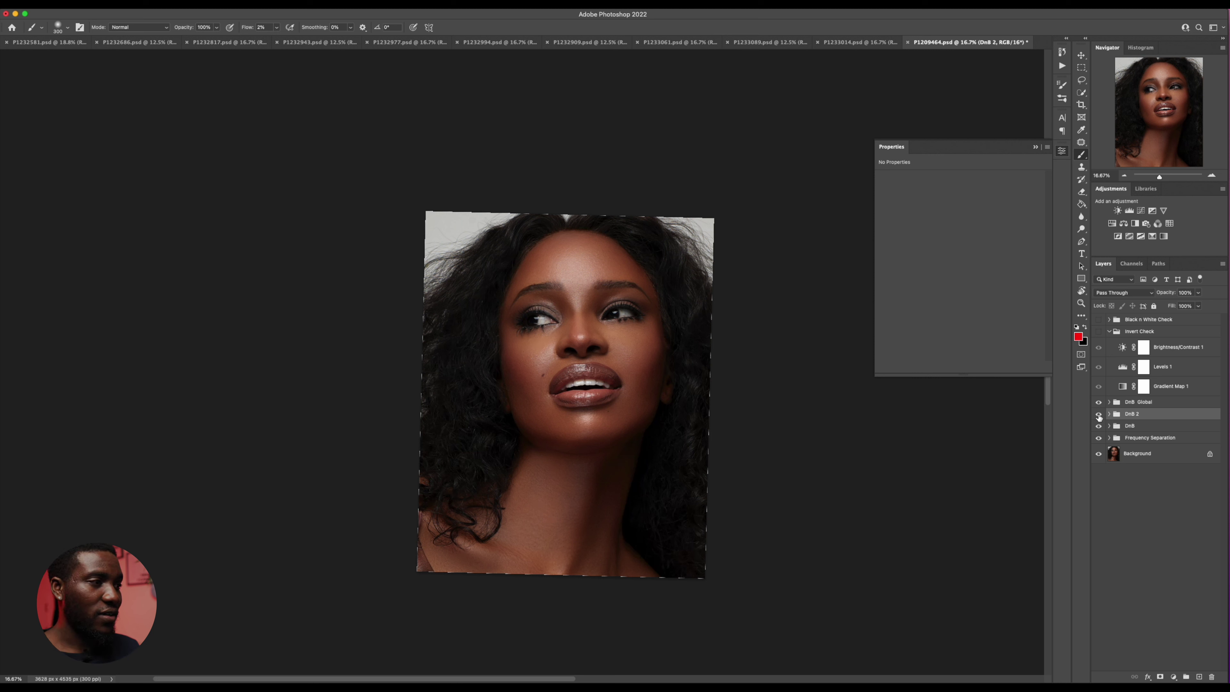
pyautogui.click(1099, 414)
pyautogui.click(1099, 415)
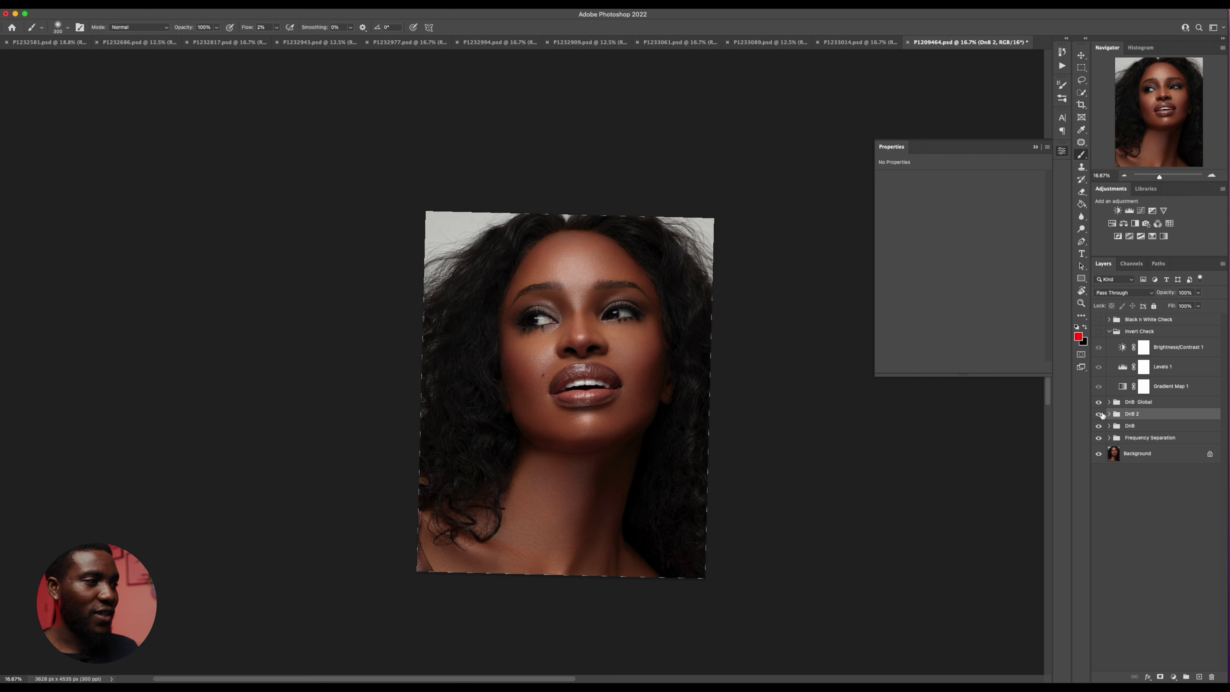
pyautogui.click(1098, 415)
pyautogui.click(1098, 414)
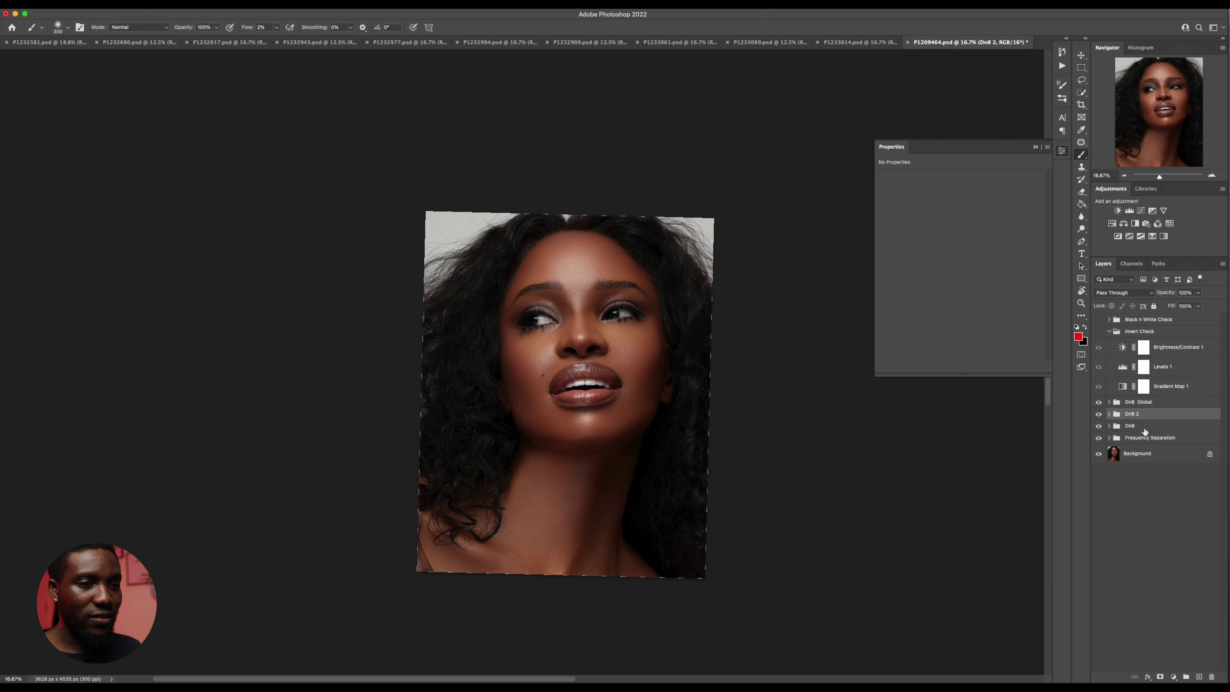
# Step: Burn the edges of the forehead along the hairline on the DnB 2 group's Burn mask with a large brush
pyautogui.click(1109, 414)
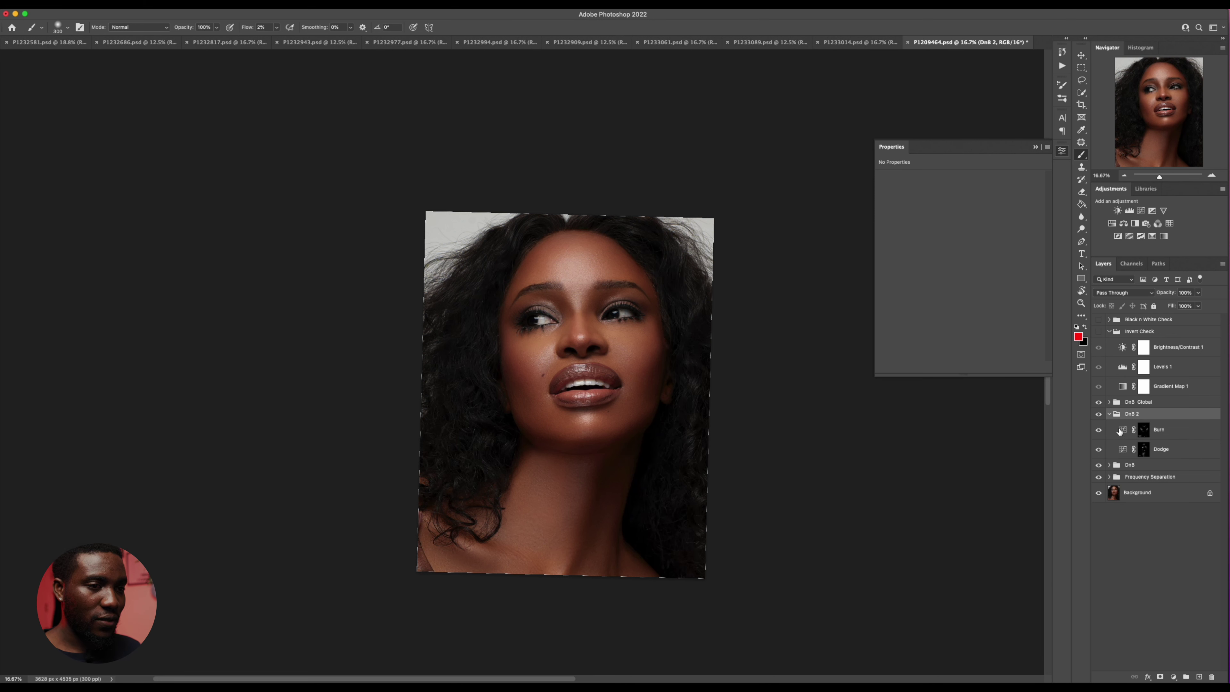
pyautogui.click(1144, 429)
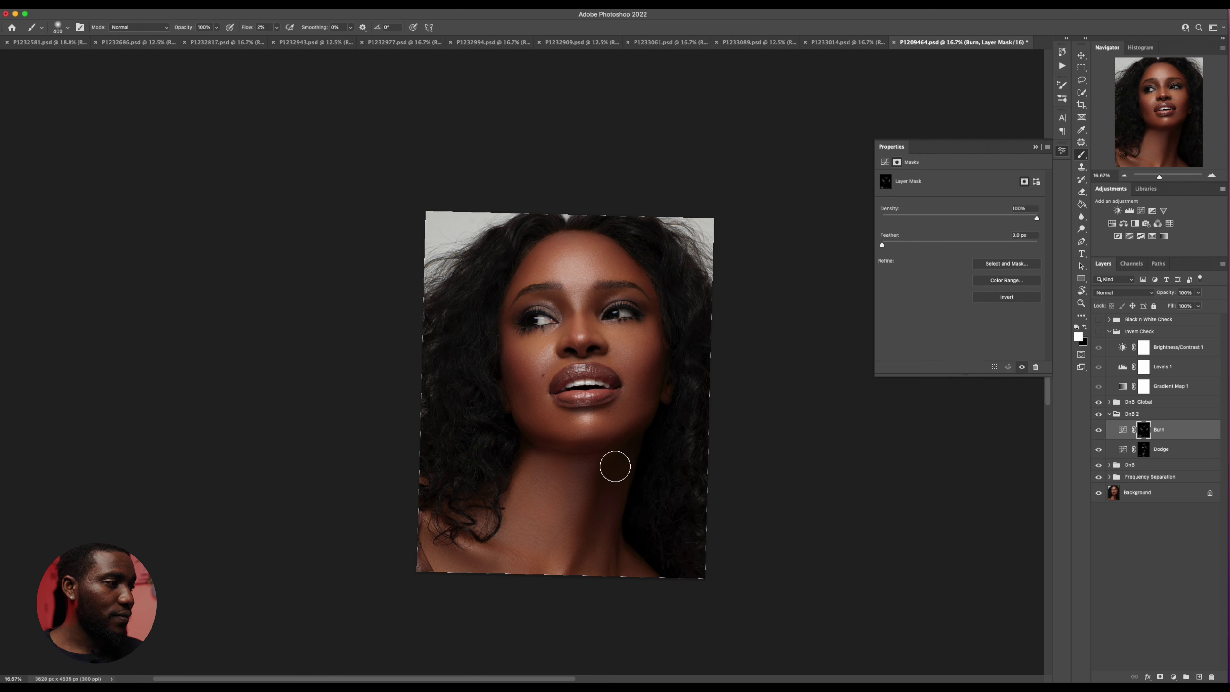
pyautogui.press(']')
pyautogui.press('[')
pyautogui.press('[')
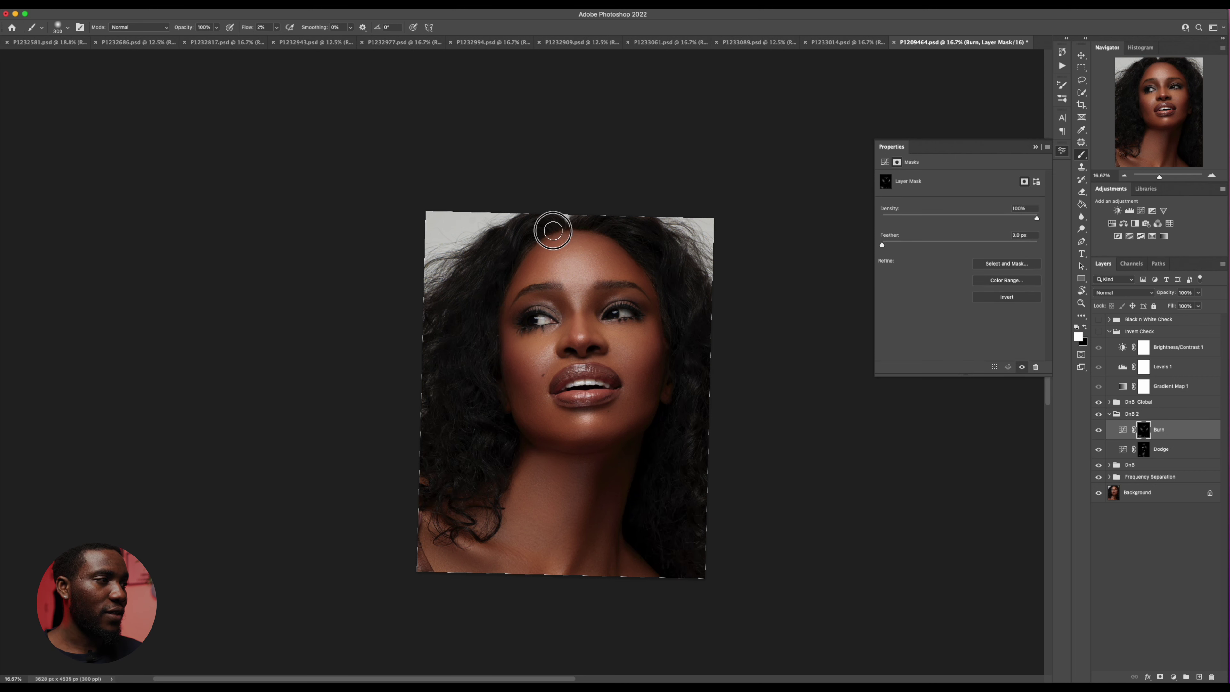
pyautogui.press(']')
pyautogui.press(']')
pyautogui.moveTo(619, 234); pyautogui.dragTo(661, 288)
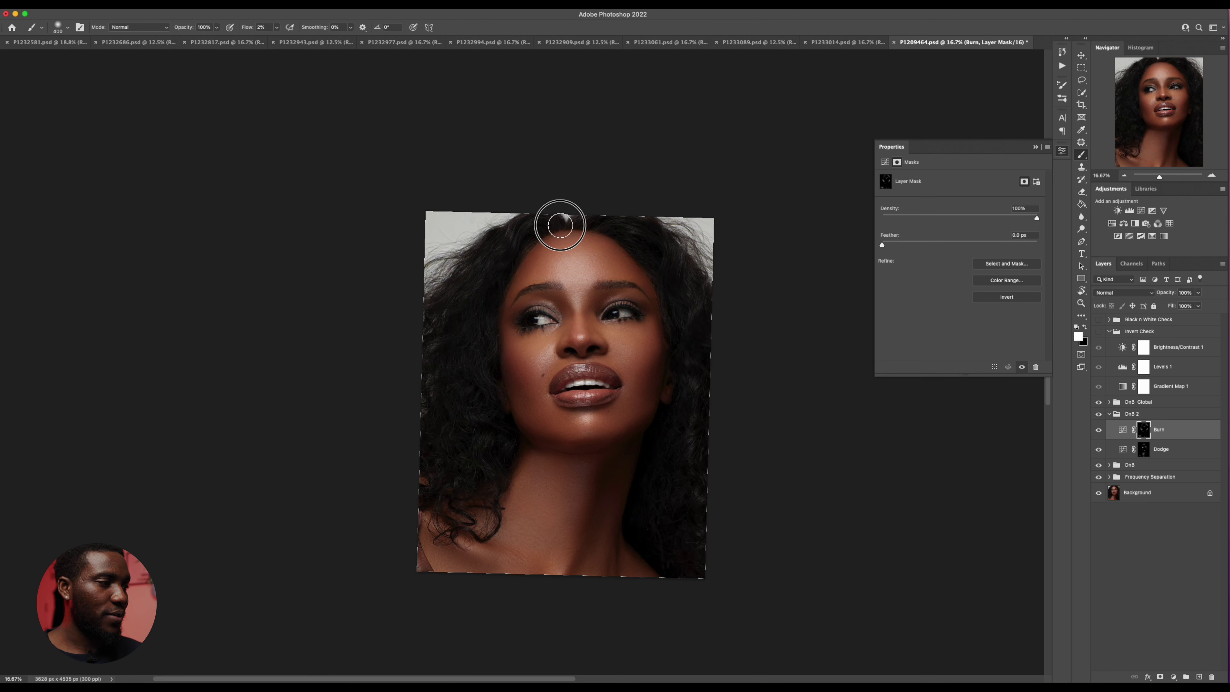
# Step: Burn the neck on the DnB 2 Burn mask with a smaller brush
pyautogui.press('[')
pyautogui.press('[')
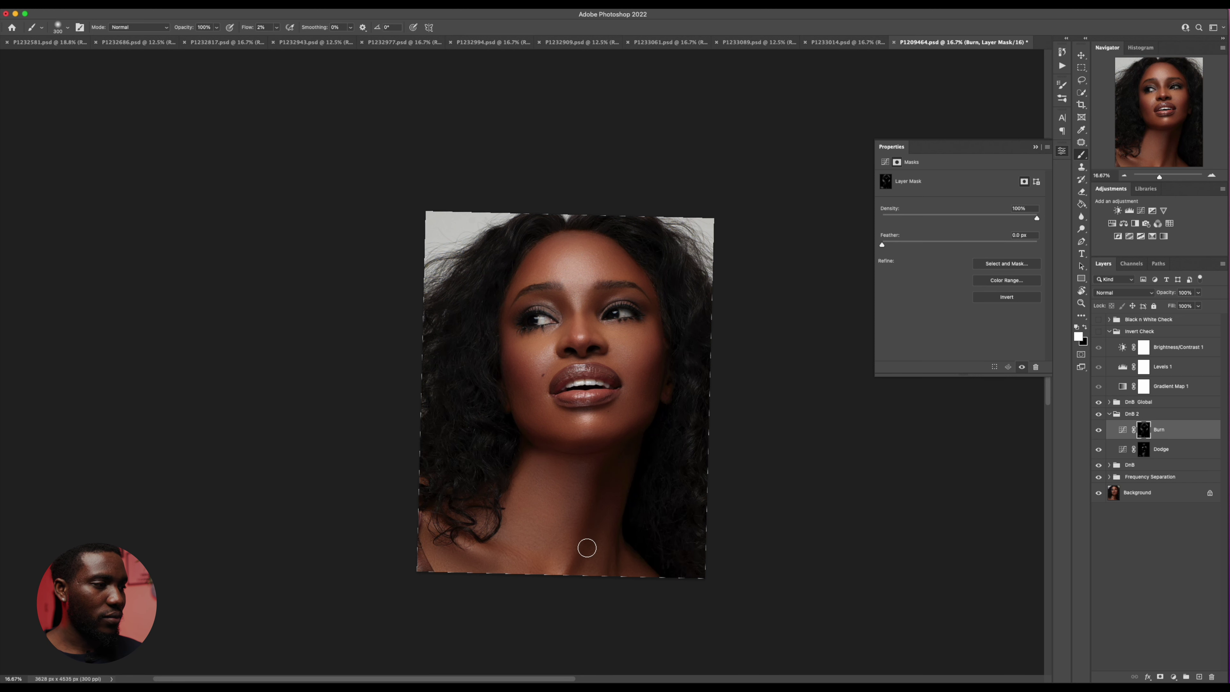
pyautogui.click(594, 497)
pyautogui.press('[')
# Step: Dodge the neck on the DnB 2 group's Dodge mask with a smaller brush
pyautogui.click(1147, 454)
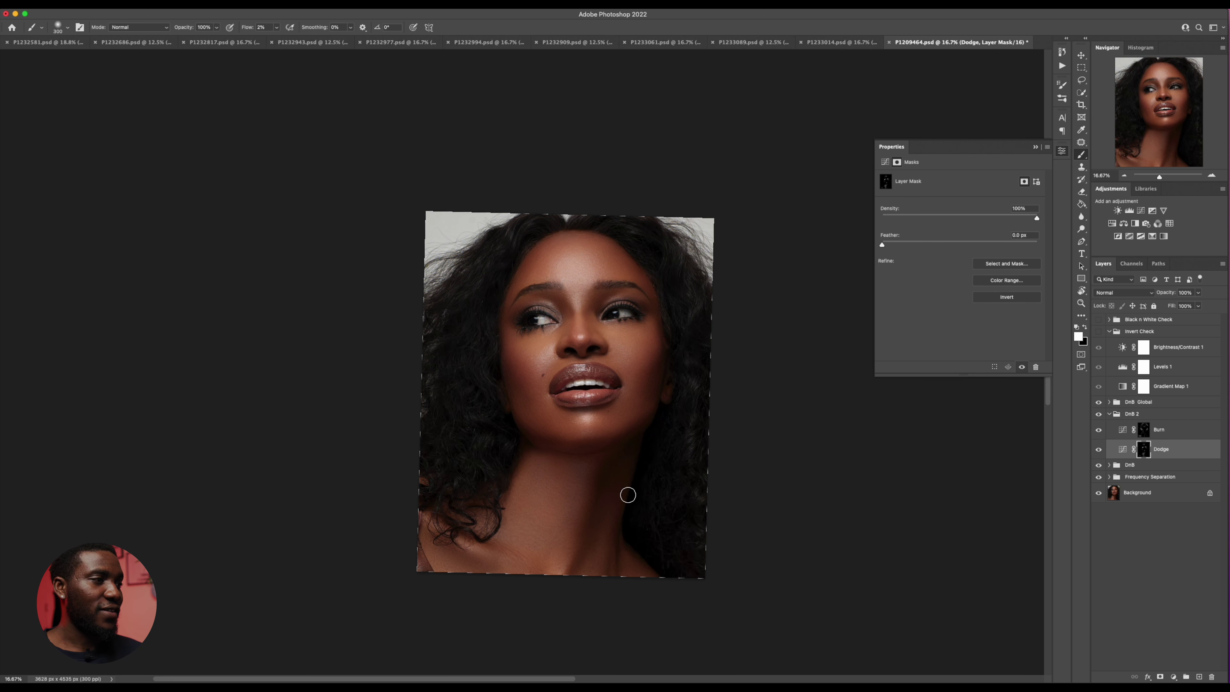
pyautogui.press('[')
pyautogui.click(596, 475)
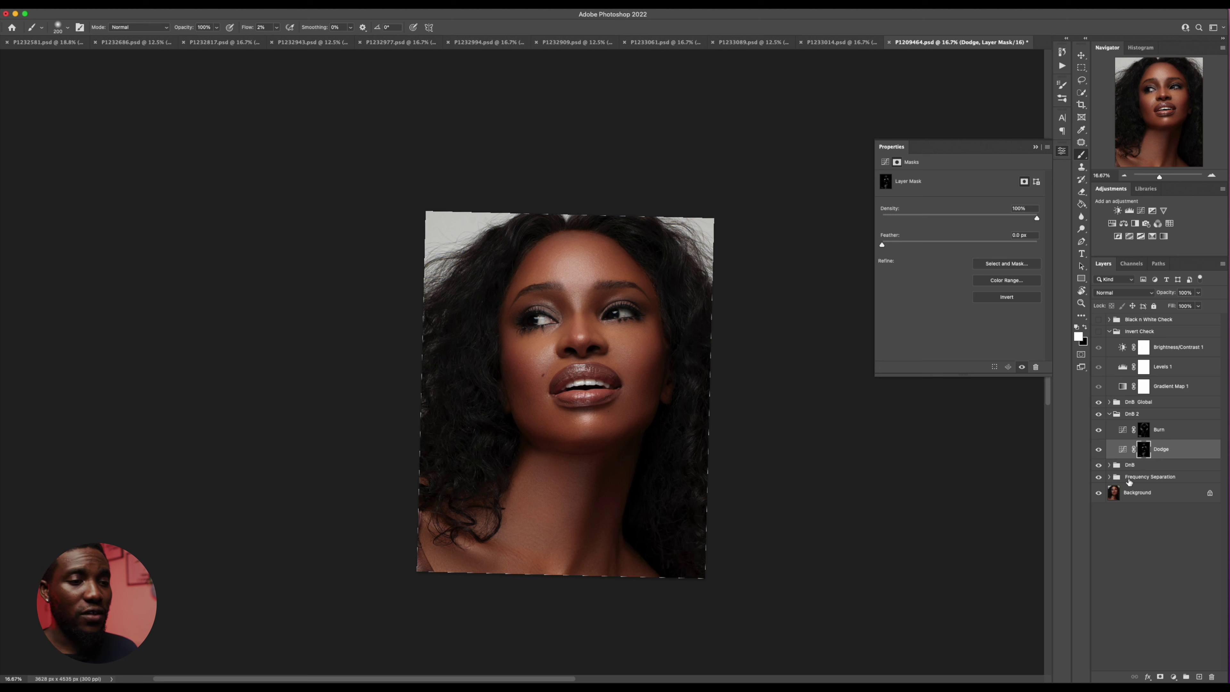
# Step: Compare the original Background with the full retouch by repeatedly hiding and showing all other layers, both at full view and zoomed in
pyautogui.keyDown('alt'); pyautogui.click(1099, 494); pyautogui.keyUp('alt')
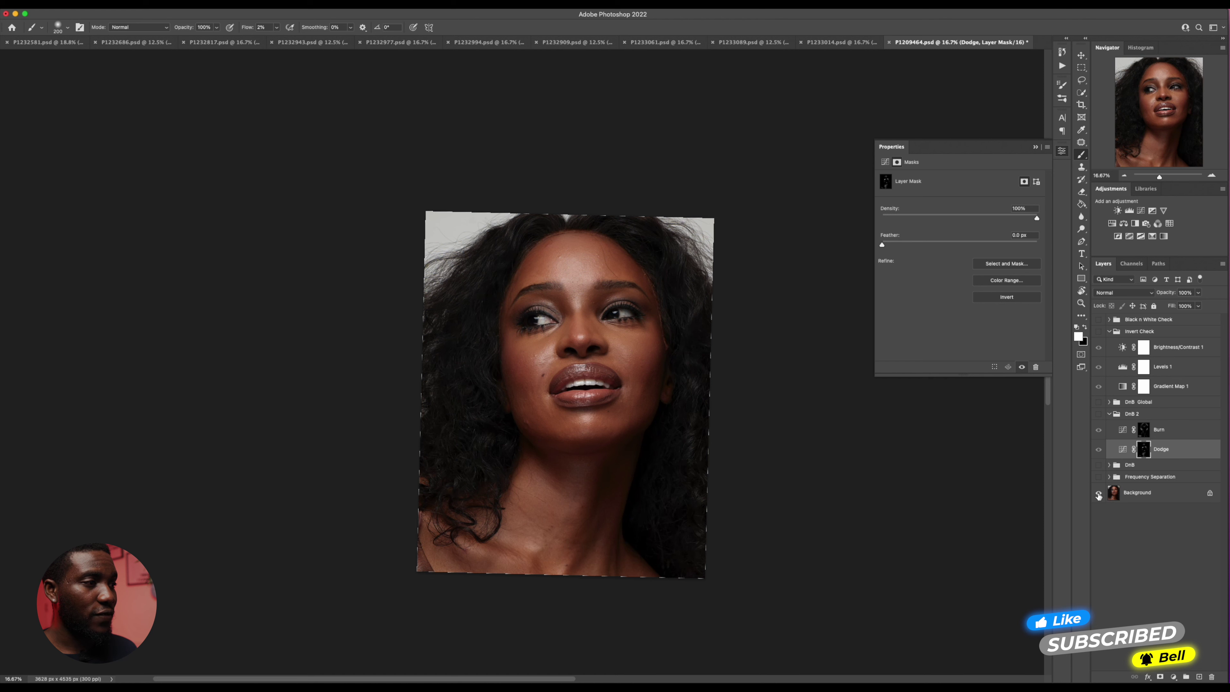
pyautogui.keyDown('alt'); pyautogui.click(1099, 493); pyautogui.keyUp('alt')
pyautogui.keyDown('alt'); pyautogui.click(1099, 493); pyautogui.keyUp('alt')
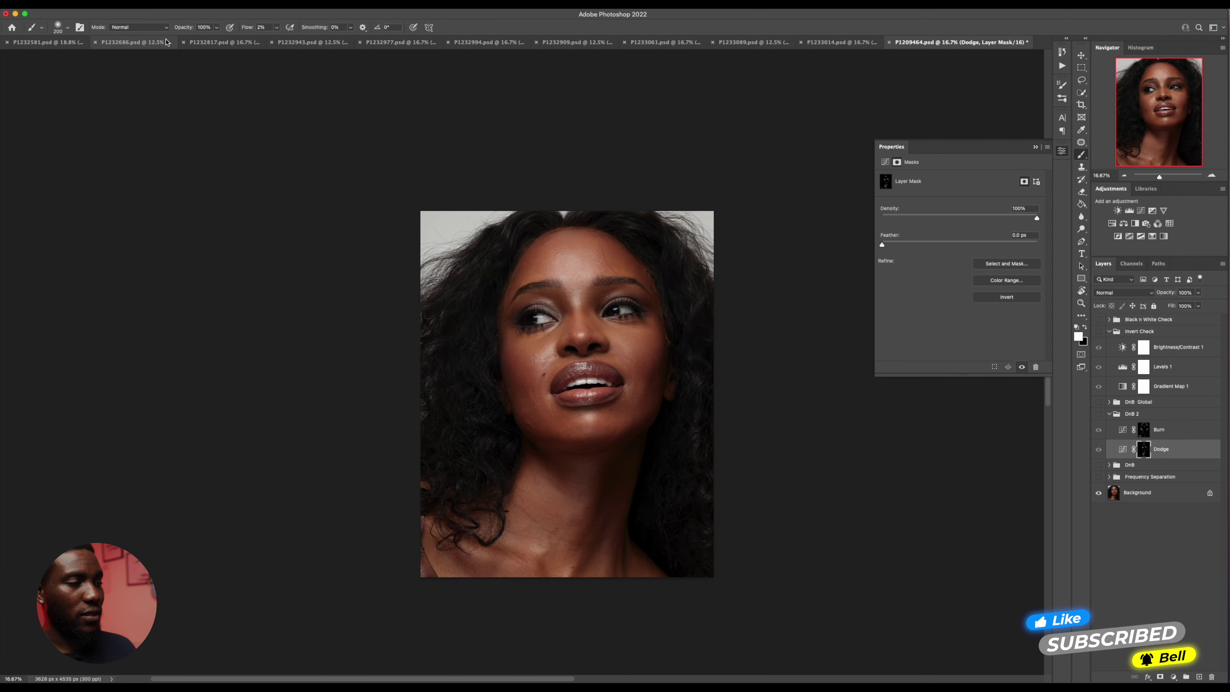
pyautogui.press('super+plus')
pyautogui.press('super+plus')
pyautogui.scroll(-2, 871, 402)
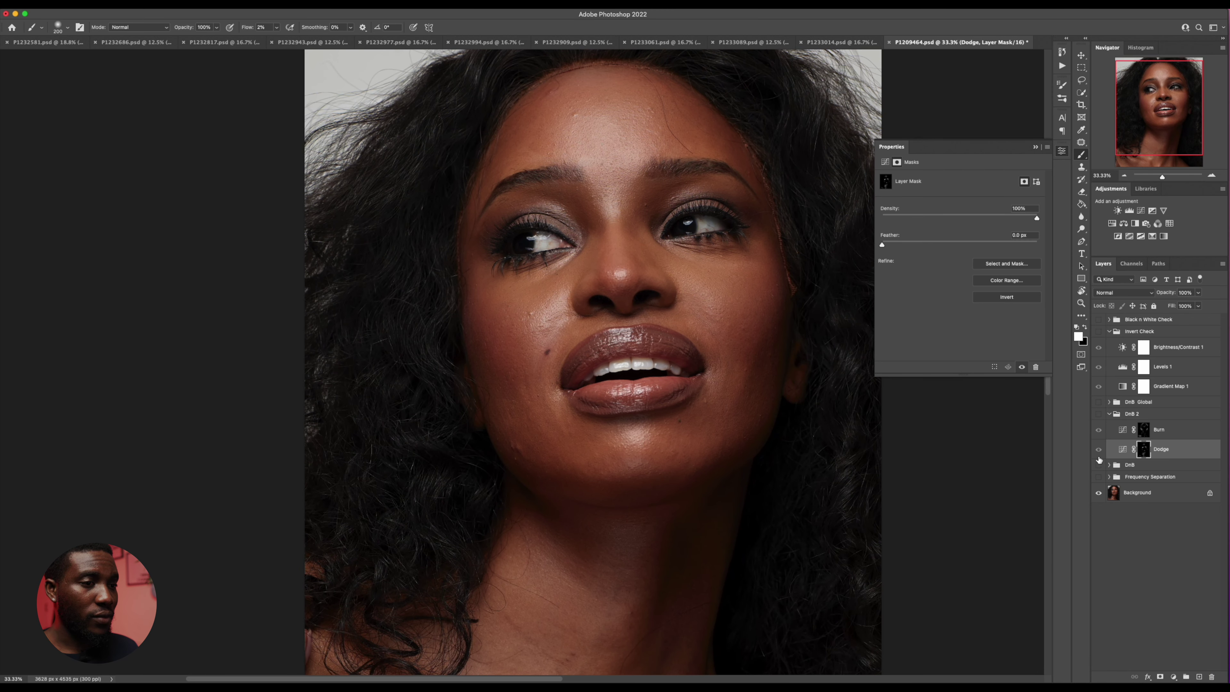
pyautogui.keyDown('alt'); pyautogui.click(1098, 492); pyautogui.keyUp('alt')
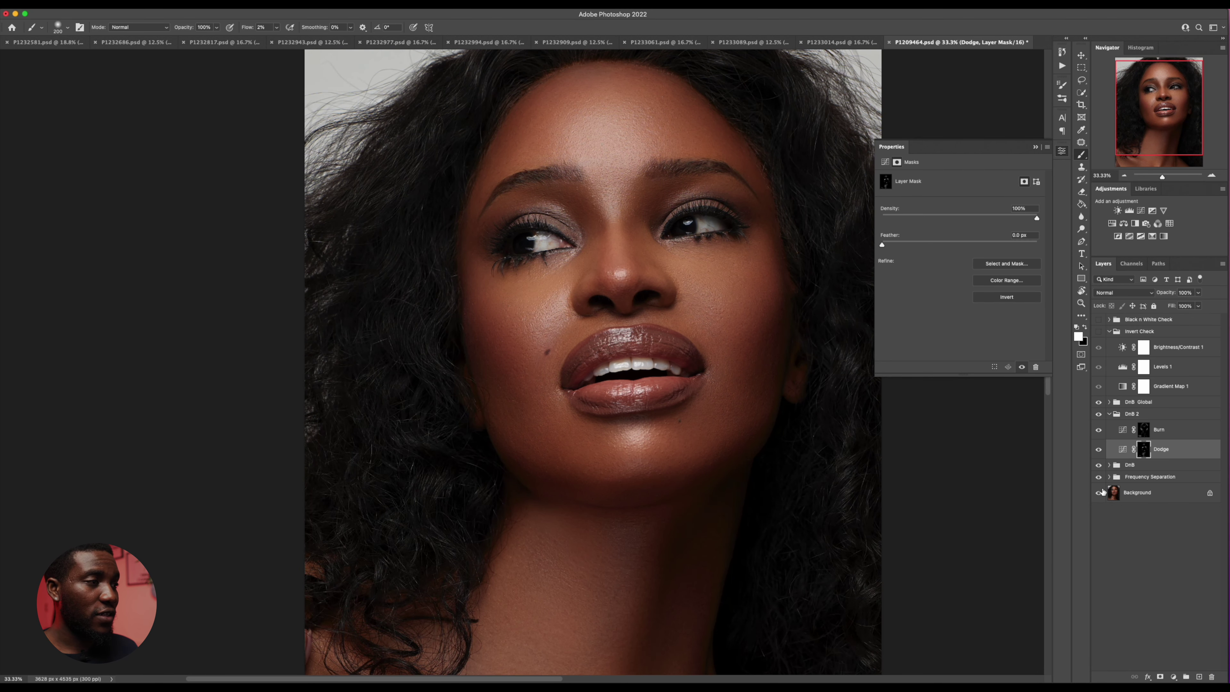
pyautogui.keyDown('alt'); pyautogui.click(1099, 493); pyautogui.keyUp('alt')
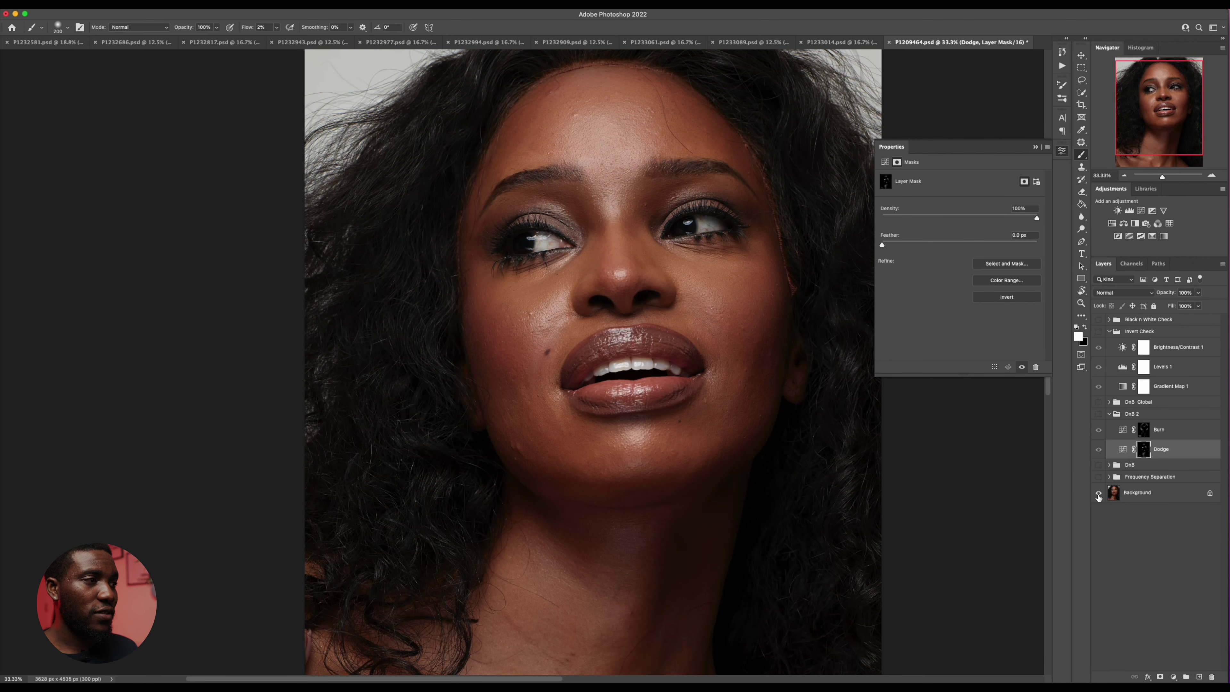
pyautogui.press('super+minus')
pyautogui.press('super+minus')
# Step: Delete the Invert Check and Black n White Check groups, and flatten the remaining layers into the Background
pyautogui.click(1109, 413)
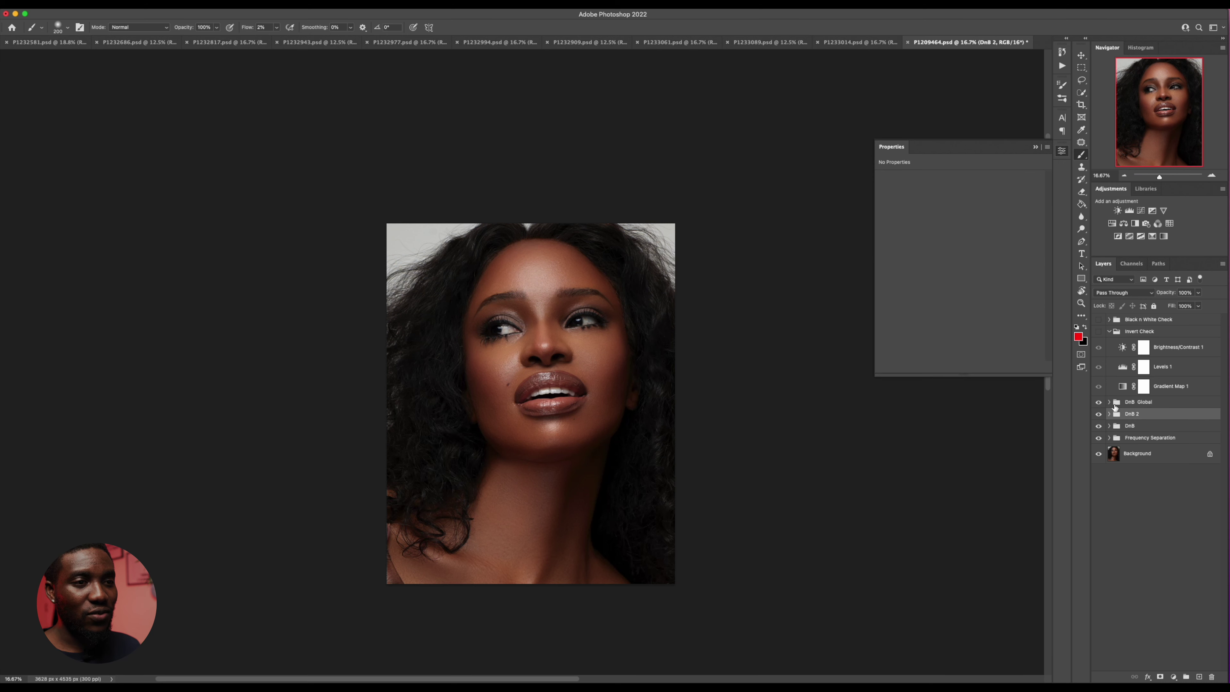
pyautogui.click(1136, 329)
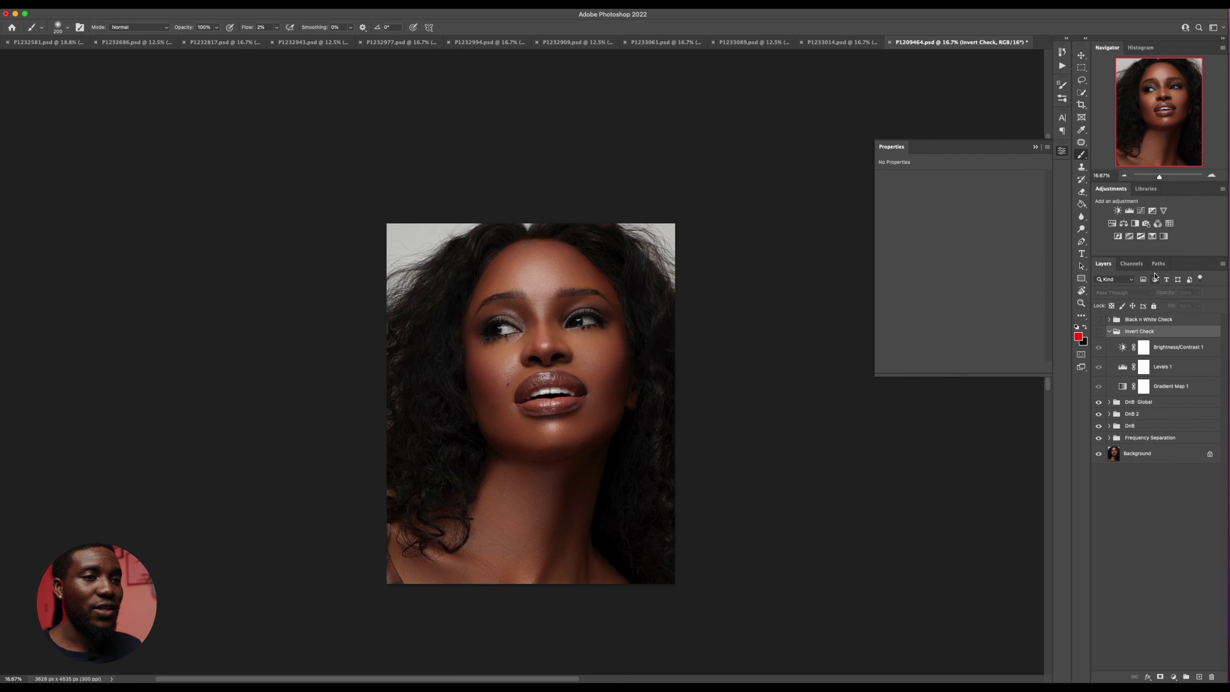
pyautogui.press('Delete')
pyautogui.click(1127, 324)
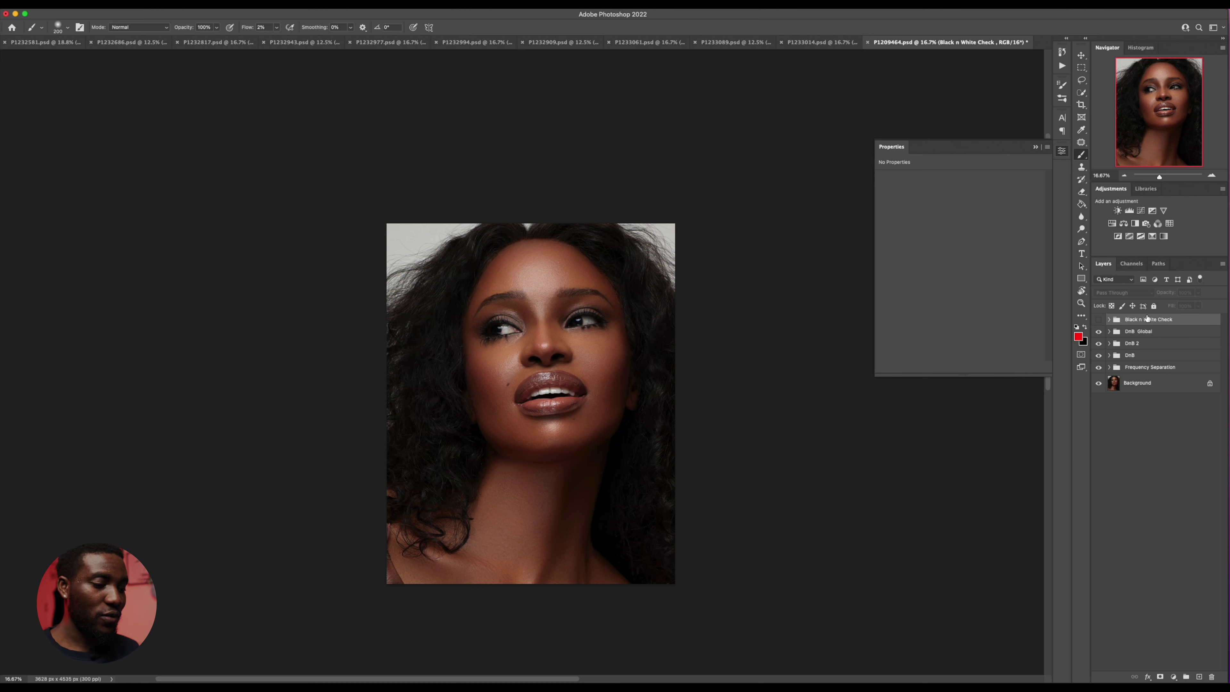
pyautogui.press('BackSpace')
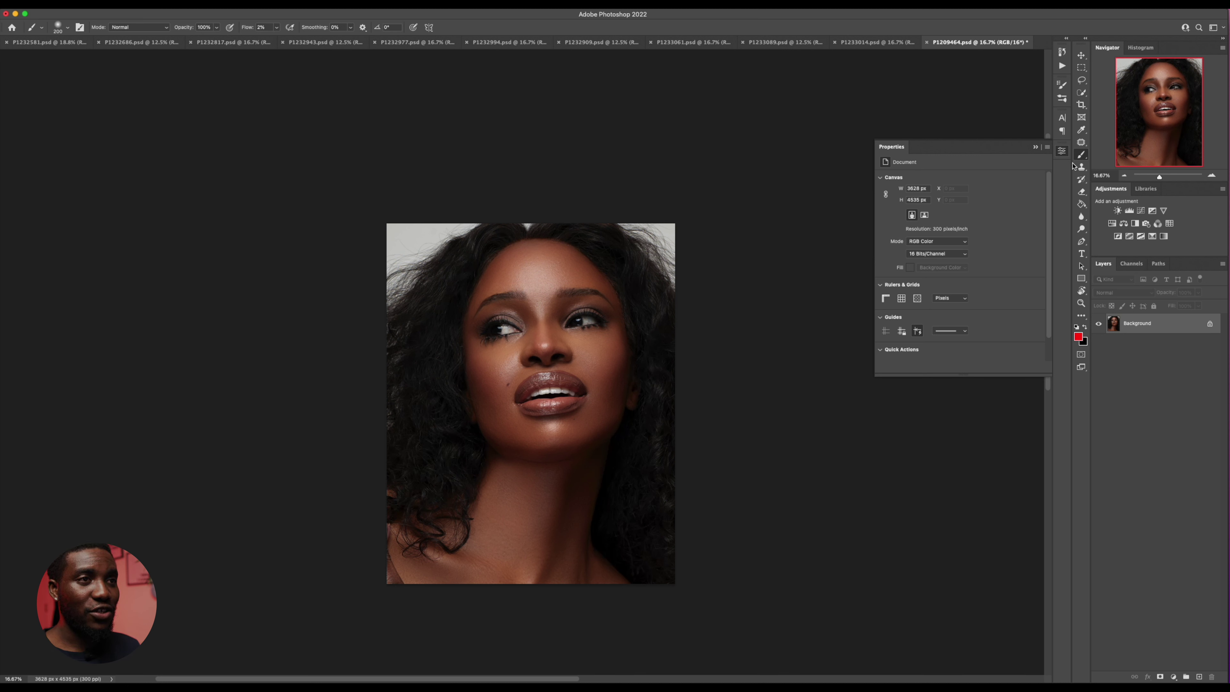
# Step: Run the Eye Whitening action and toggle open its EYE WHITENING group
pyautogui.click(1060, 68)
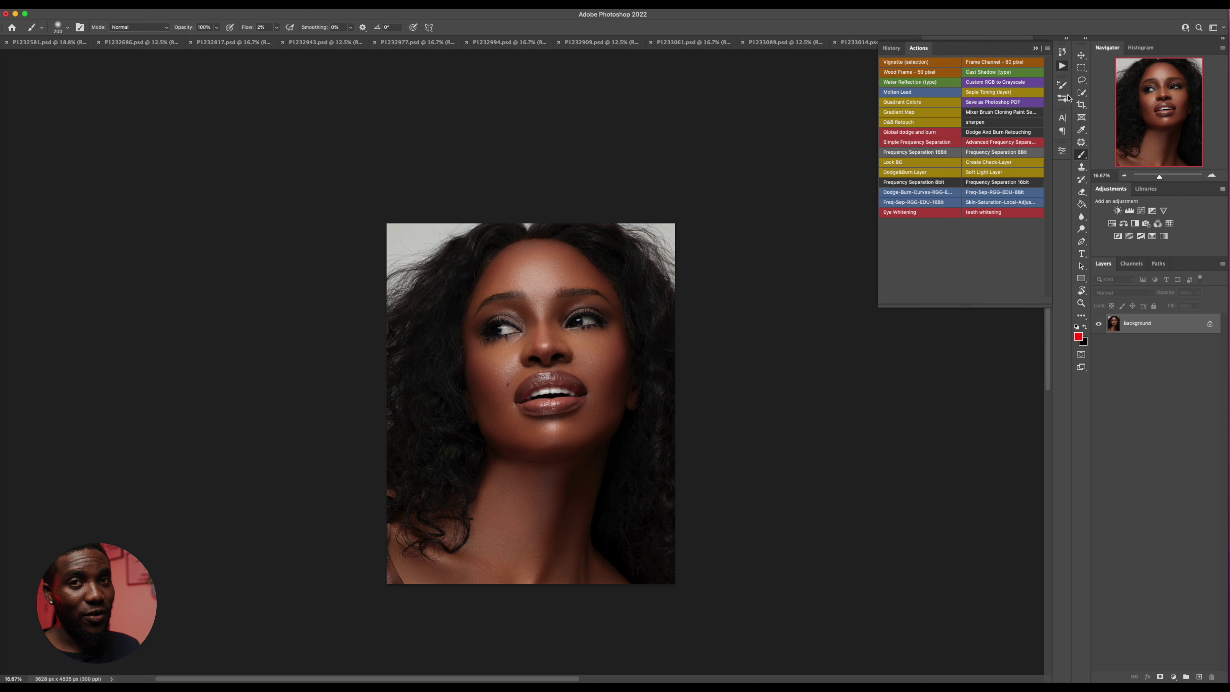
pyautogui.click(900, 213)
pyautogui.click(1109, 319)
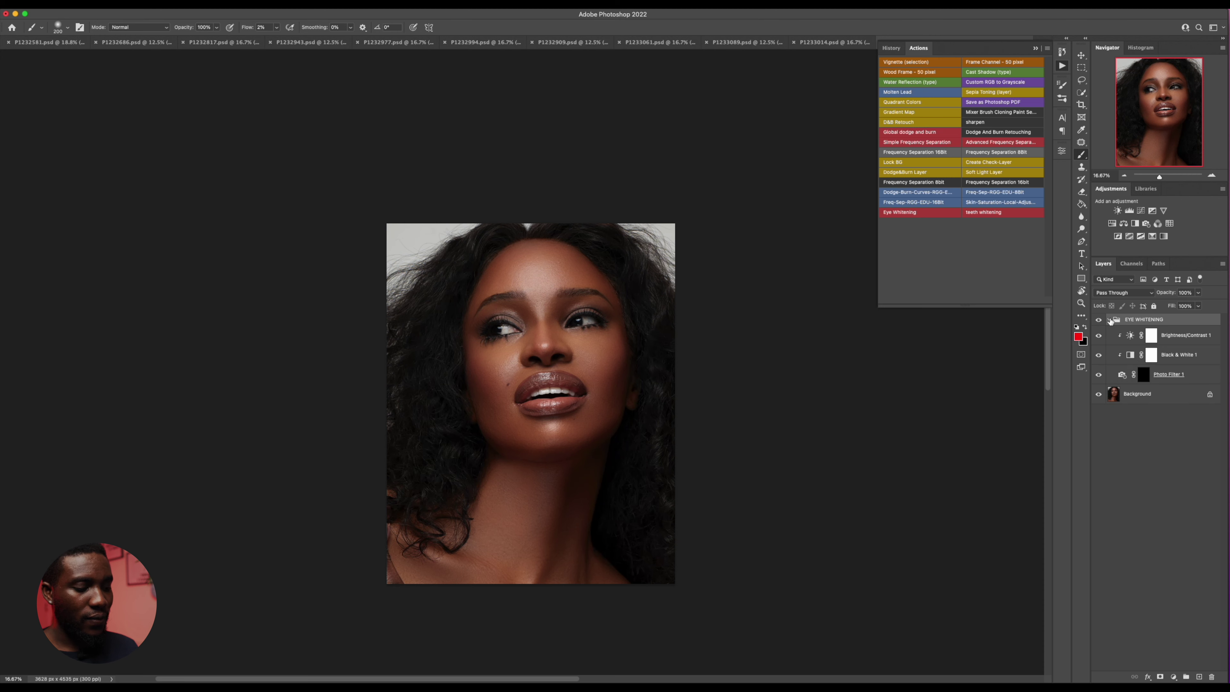
# Step: Whiten the eye on the portrait's left side by painting white on the Photo Filter 1 mask with a small brush at 100% flow
pyautogui.click(1143, 376)
pyautogui.press('super+plus')
pyautogui.press('super+plus')
pyautogui.press('super+plus')
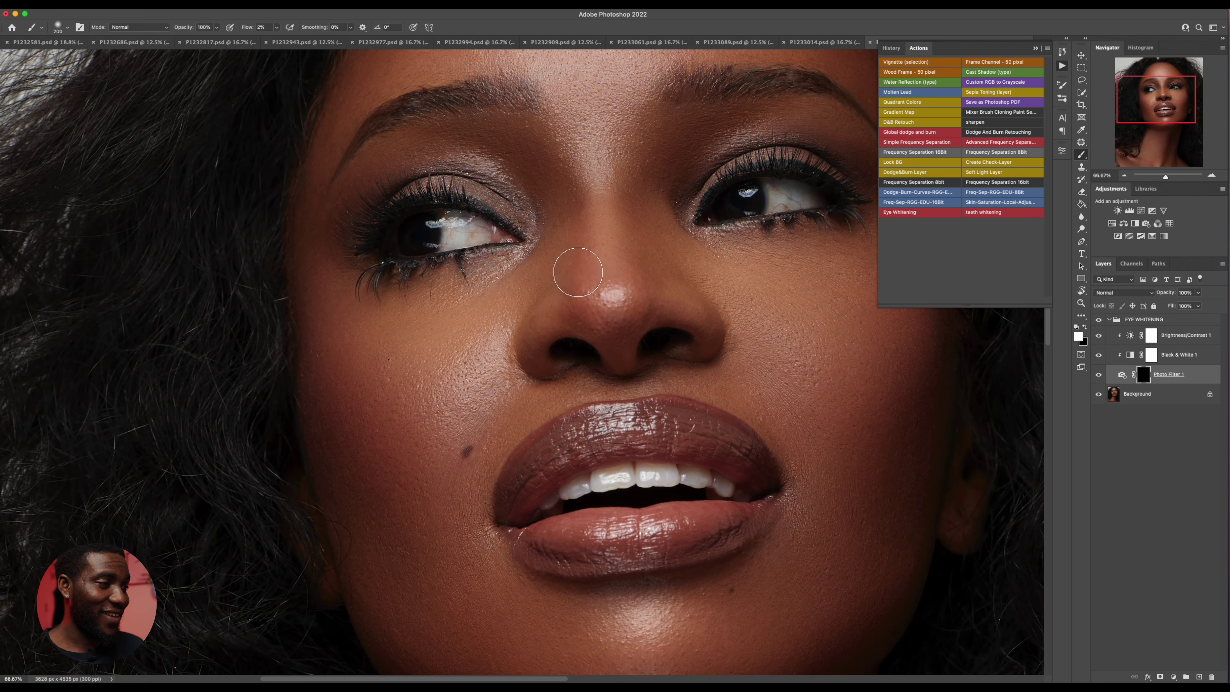
pyautogui.press('super+plus')
pyautogui.moveTo(524, 247); pyautogui.dragTo(626, 379)
pyautogui.press('[')
pyautogui.press('[')
pyautogui.press('[')
pyautogui.press('[')
pyautogui.press('[')
pyautogui.press('[')
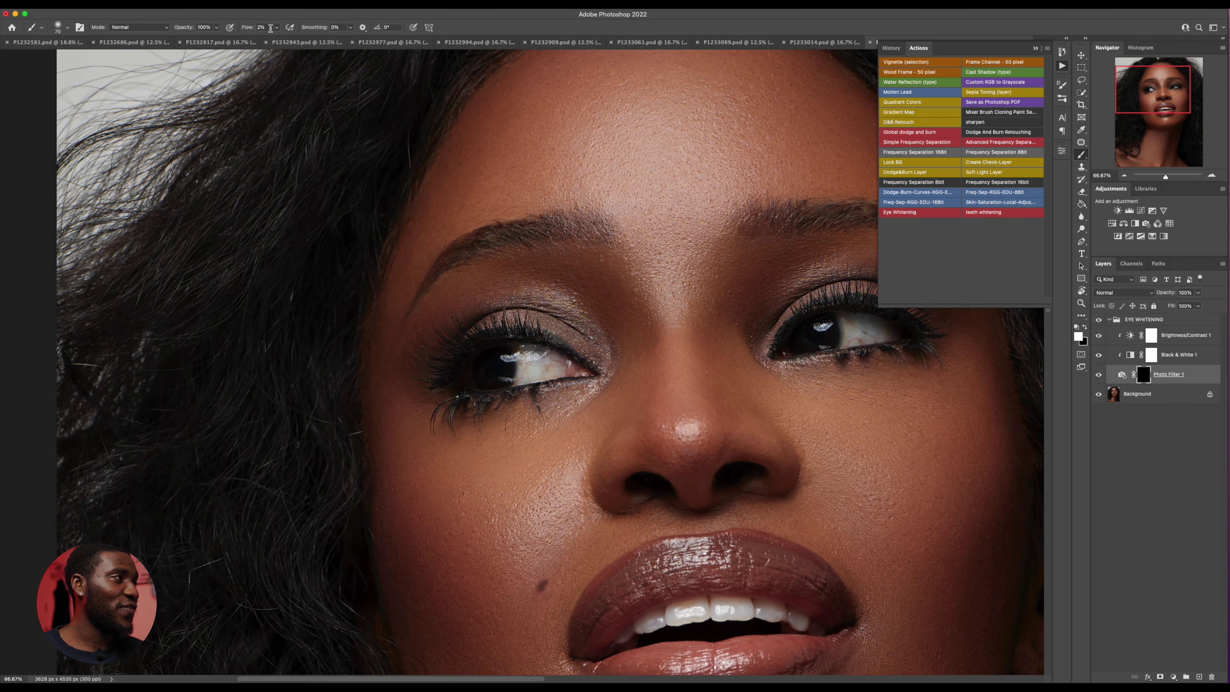
pyautogui.moveTo(276, 28)
pyautogui.mouseDown()
pyautogui.moveTo(280, 40)
pyautogui.moveTo(339, 40)
pyautogui.mouseUp()
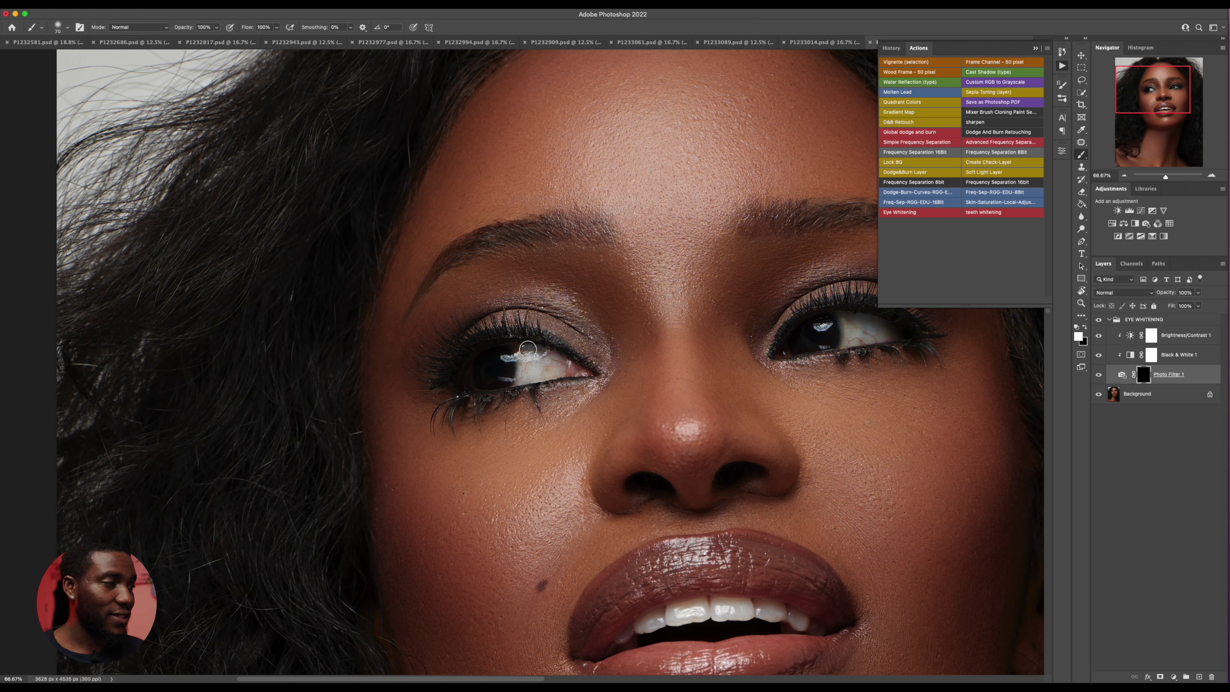
pyautogui.press(']')
pyautogui.moveTo(527, 373)
pyautogui.mouseDown()
pyautogui.moveTo(543, 369)
pyautogui.moveTo(520, 354)
pyautogui.moveTo(555, 368)
pyautogui.mouseUp()
# Step: Whiten the eye on the portrait's right side on the Photo Filter 1 mask with a smaller brush
pyautogui.press('[')
pyautogui.press('[')
pyautogui.press('[')
pyautogui.press('[')
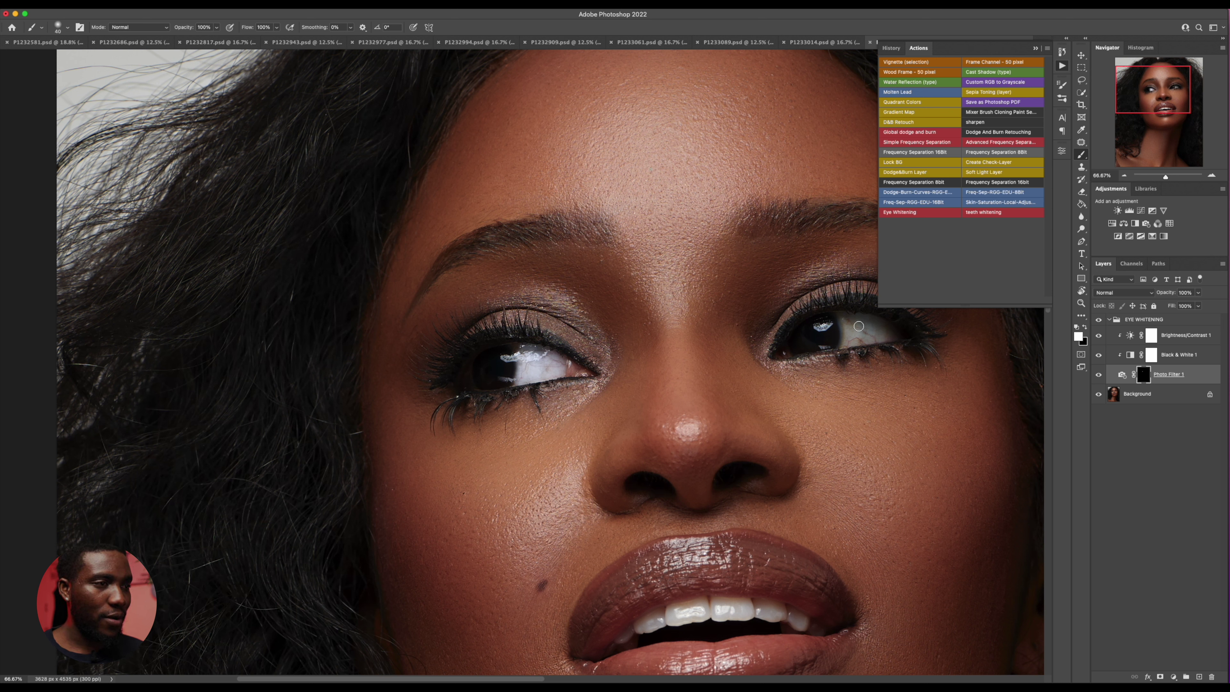
pyautogui.press(']')
pyautogui.moveTo(869, 328)
pyautogui.mouseDown()
pyautogui.moveTo(884, 332)
pyautogui.moveTo(874, 324)
pyautogui.moveTo(862, 339)
pyautogui.moveTo(848, 326)
pyautogui.moveTo(850, 340)
pyautogui.moveTo(857, 330)
pyautogui.mouseUp()
pyautogui.press('[')
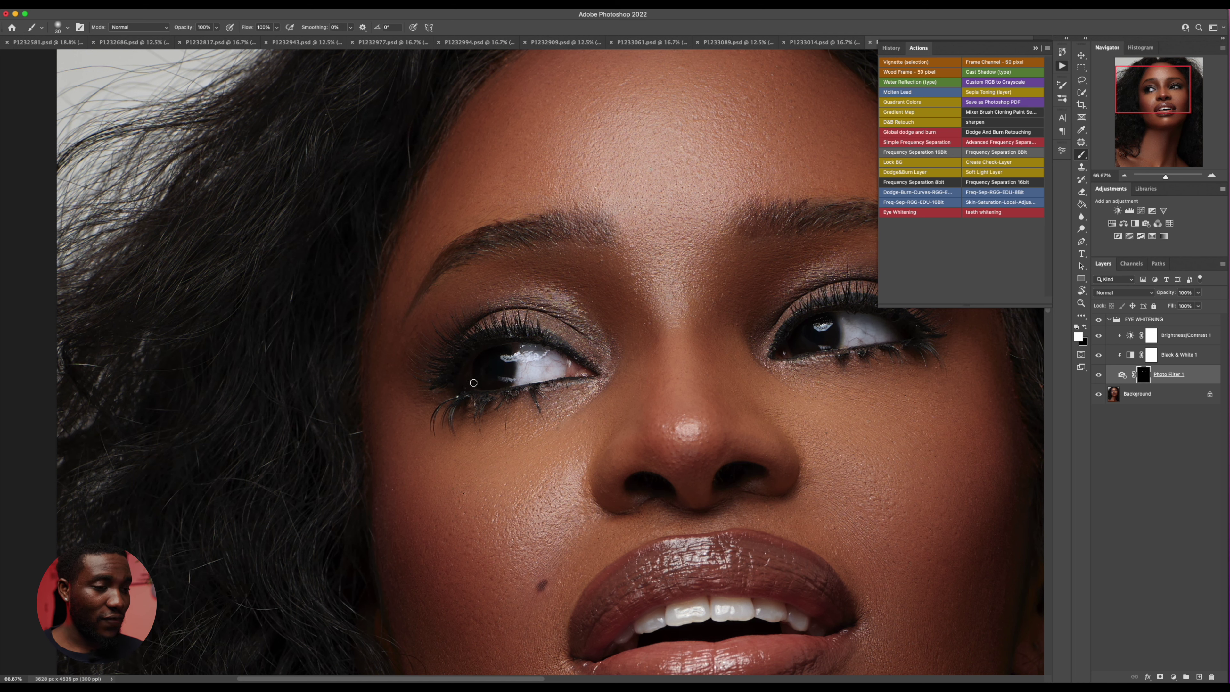
# Step: Flatten the image to merge the eye whitening into the Background
pyautogui.scroll(-3, 730, 416)
pyautogui.press('super+minus')
pyautogui.press('super+minus')
pyautogui.press('super+minus')
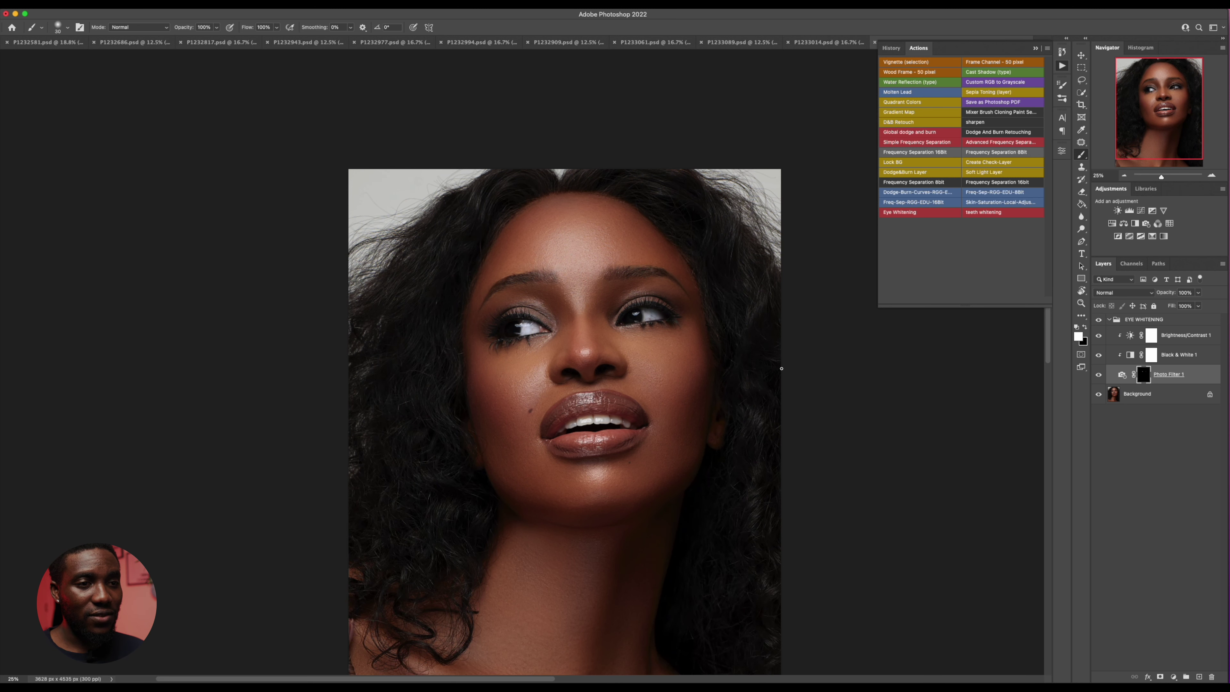
pyautogui.rightClick(1175, 393)
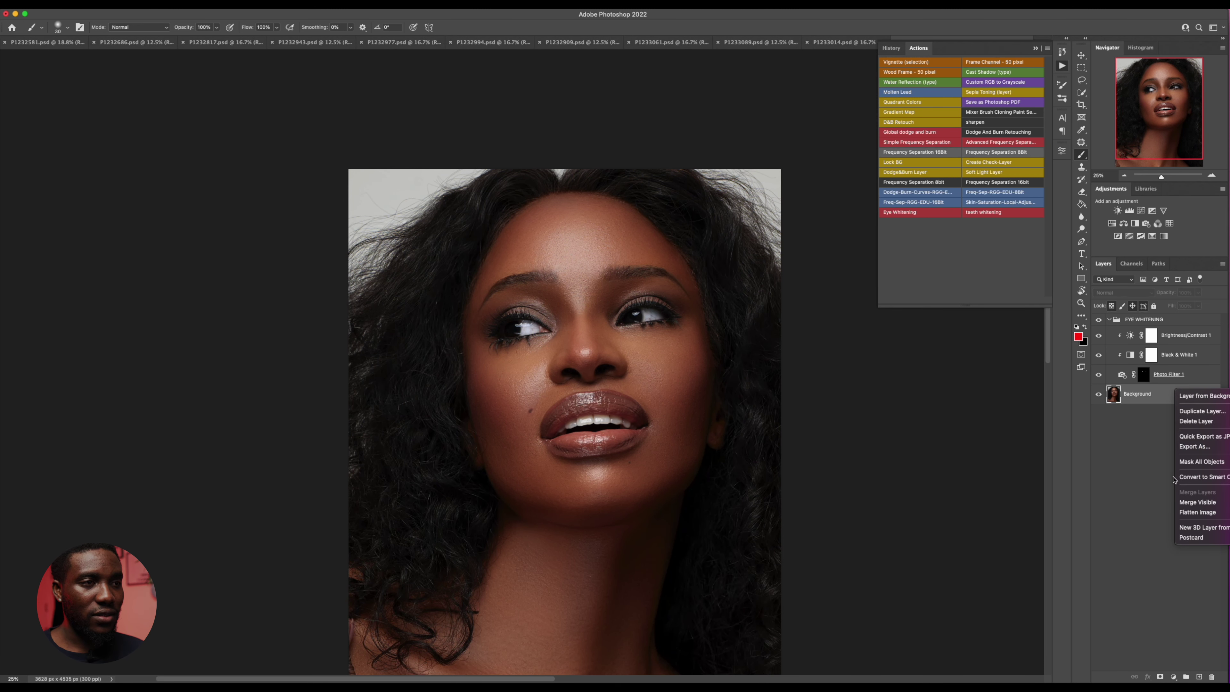
pyautogui.click(1196, 512)
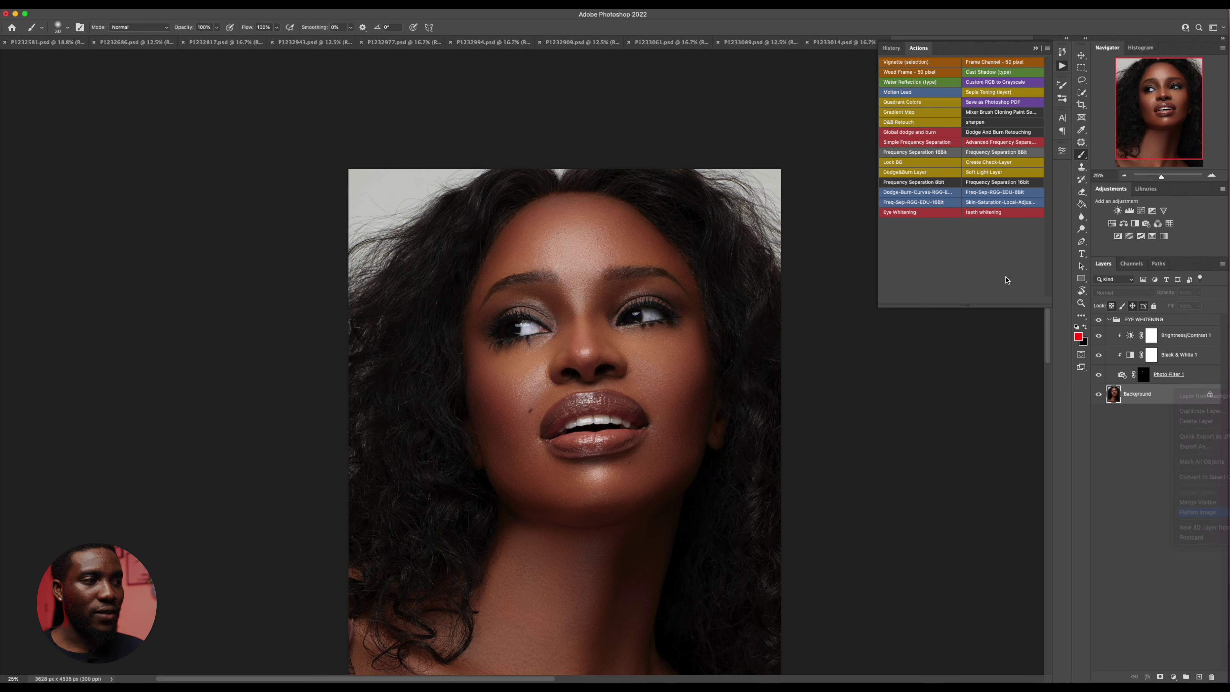
# Step: Run the teeth whitening action and paint the teeth white on the Unmask Teeth Brighten group's mask with a slightly larger brush
pyautogui.click(983, 213)
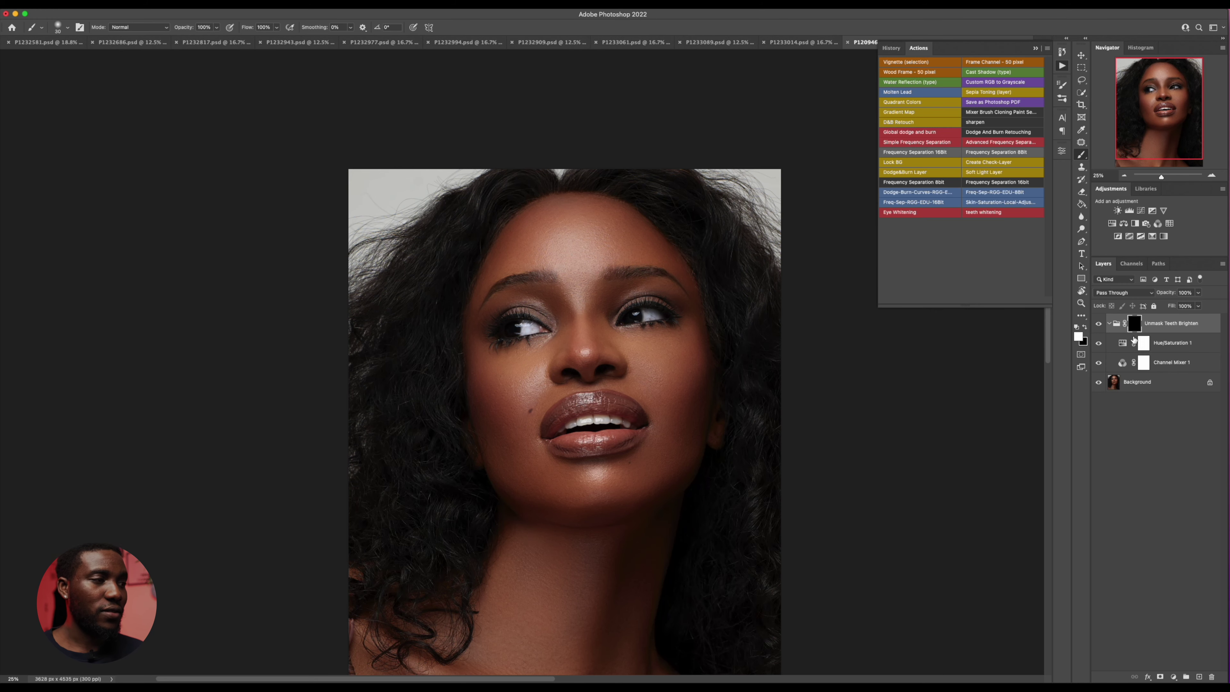
pyautogui.hotkey('ctrl', '+')
pyautogui.hotkey('ctrl', '+')
pyautogui.hotkey('ctrl', '+')
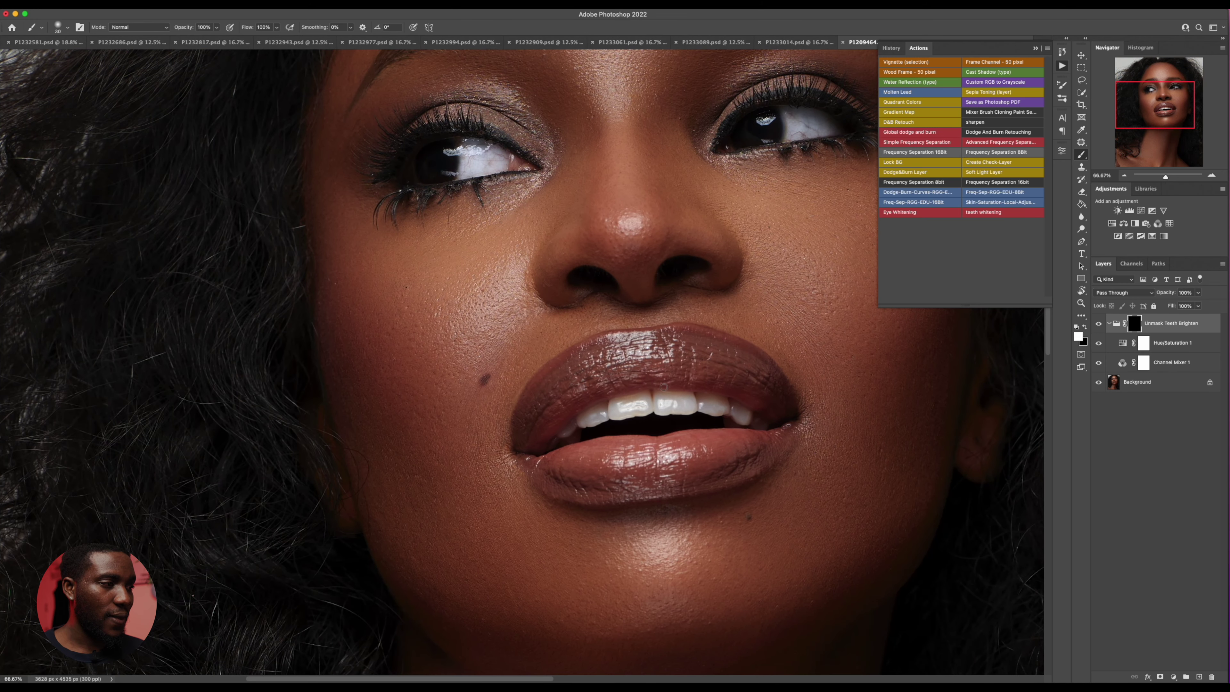
pyautogui.press(']')
pyautogui.press(']')
pyautogui.press(']')
pyautogui.moveTo(624, 400)
pyautogui.mouseDown()
pyautogui.moveTo(688, 400)
pyautogui.moveTo(758, 423)
pyautogui.mouseUp()
# Step: Collapse the Unmask Teeth Brighten group and flatten the image into the Background
pyautogui.hotkey('ctrl', '-')
pyautogui.hotkey('ctrl', '-')
pyautogui.hotkey('ctrl', '-')
pyautogui.hotkey('ctrl', '-')
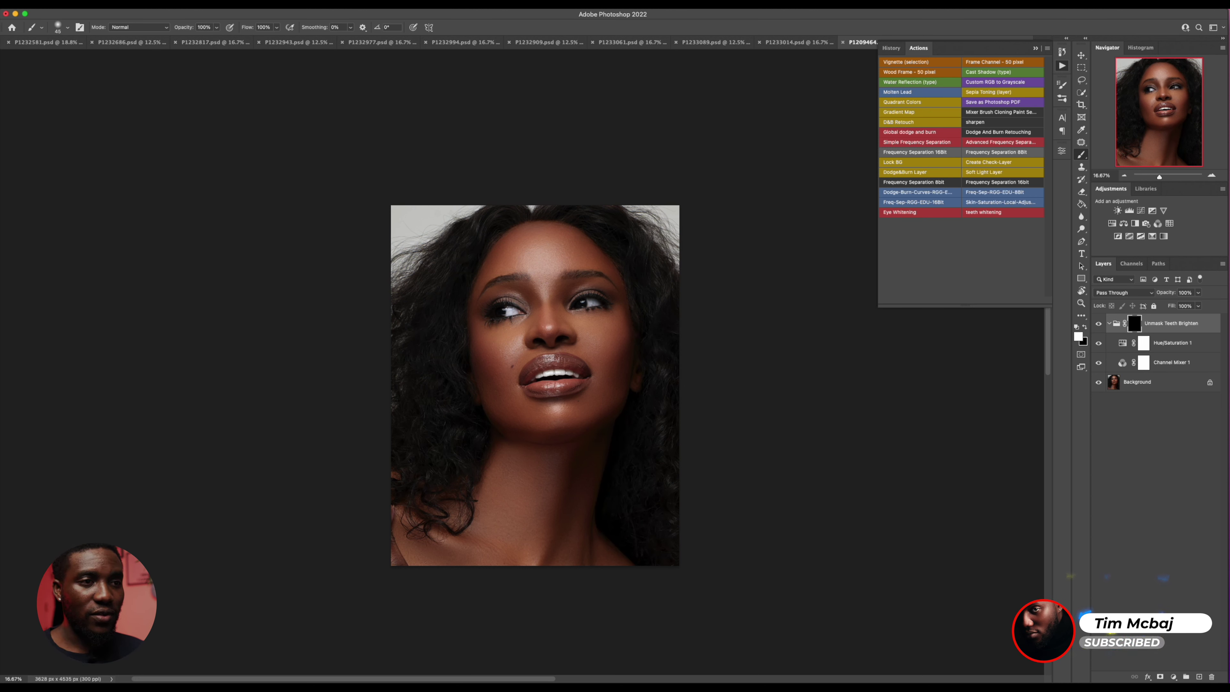
pyautogui.click(1110, 323)
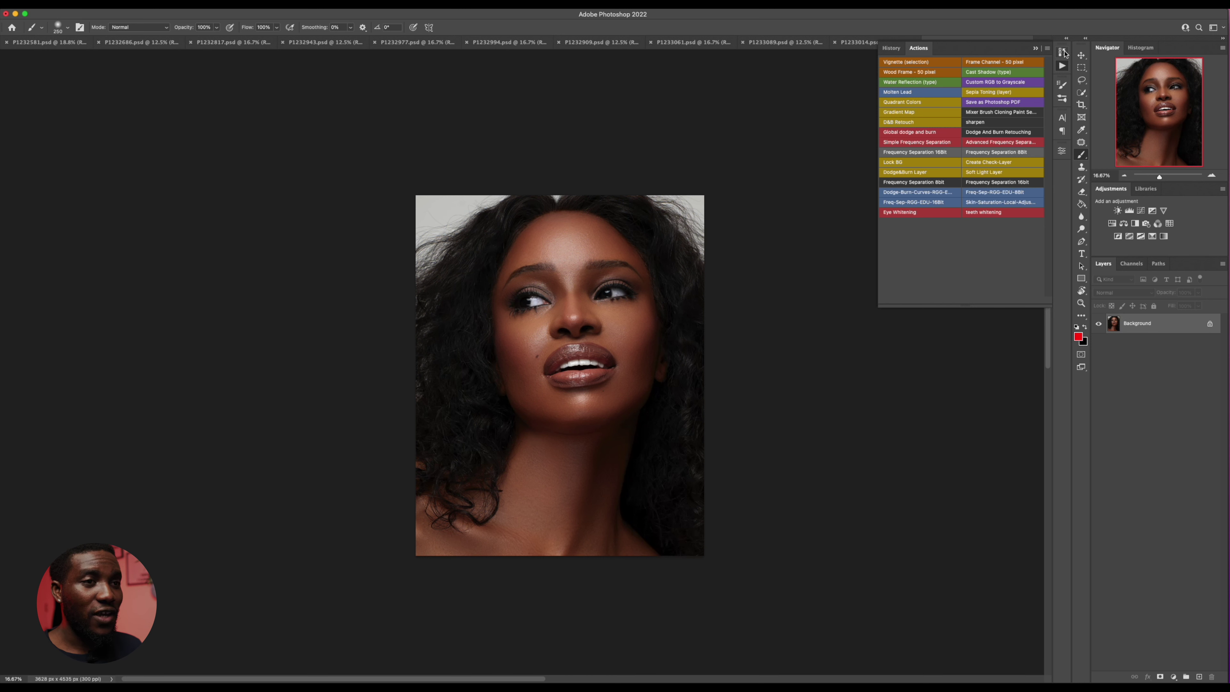
# Step: Add a Curves adjustment layer with a gentle S-curve, lowering a shadow point from input 62 to output 52 and raising the highlights
pyautogui.click(1136, 216)
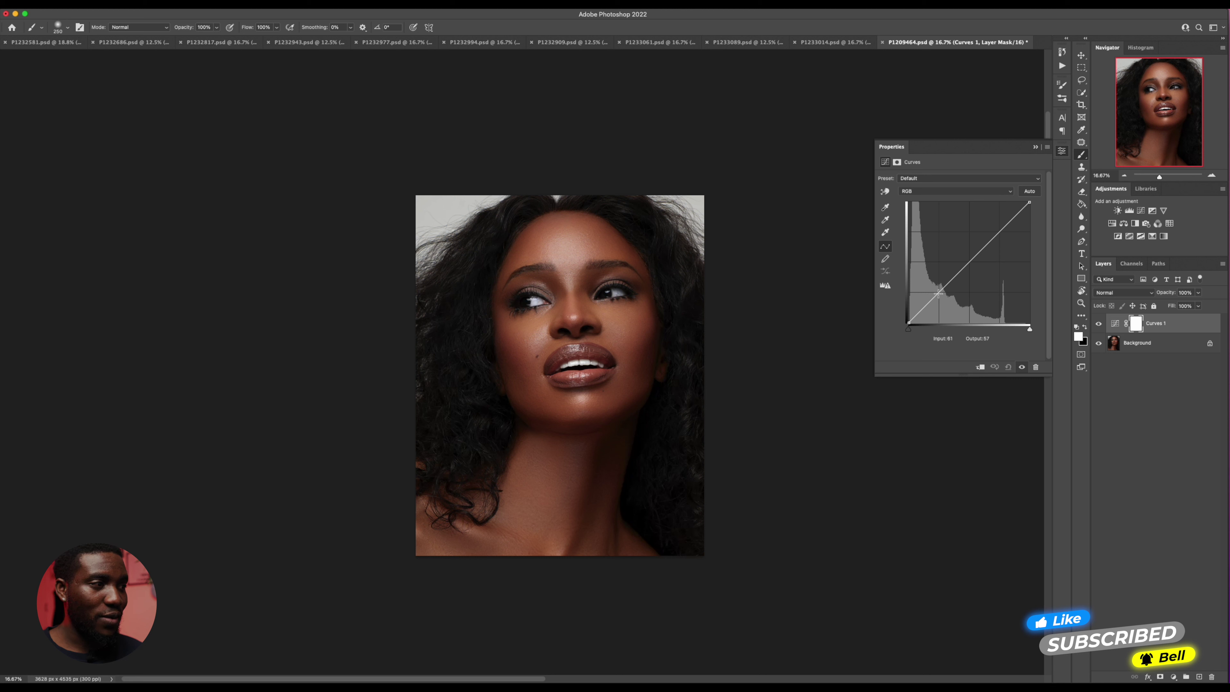
pyautogui.moveTo(939, 293); pyautogui.dragTo(940, 297)
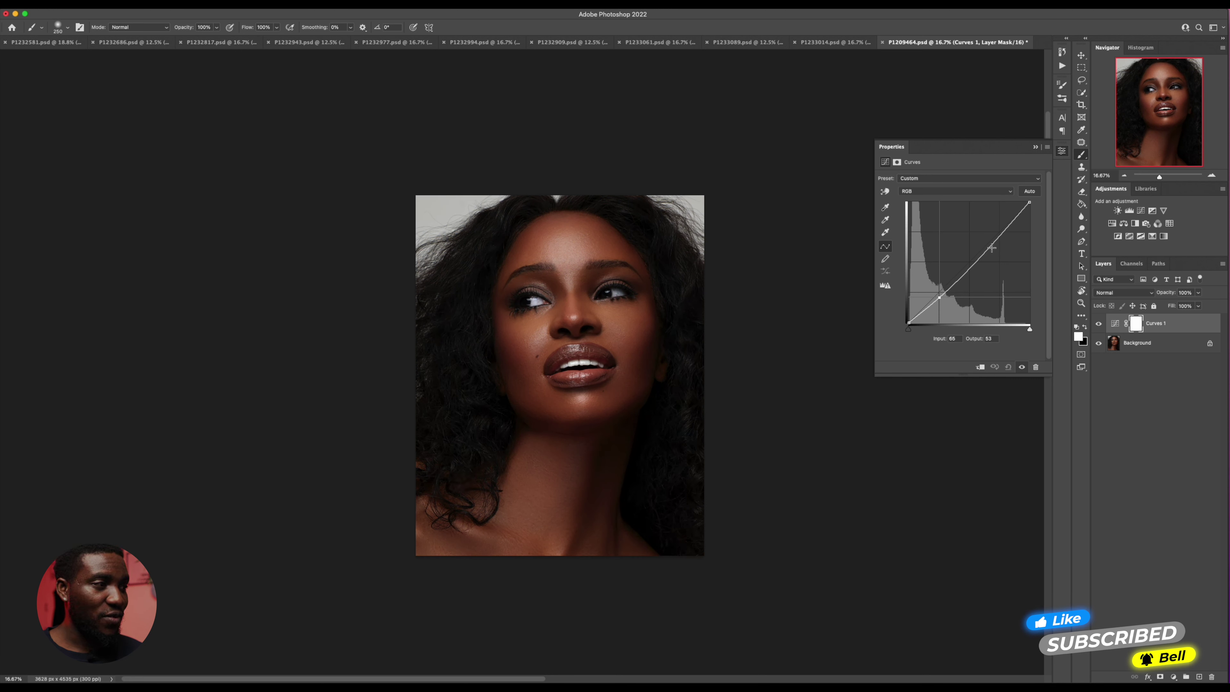
pyautogui.moveTo(999, 232); pyautogui.dragTo(997, 231)
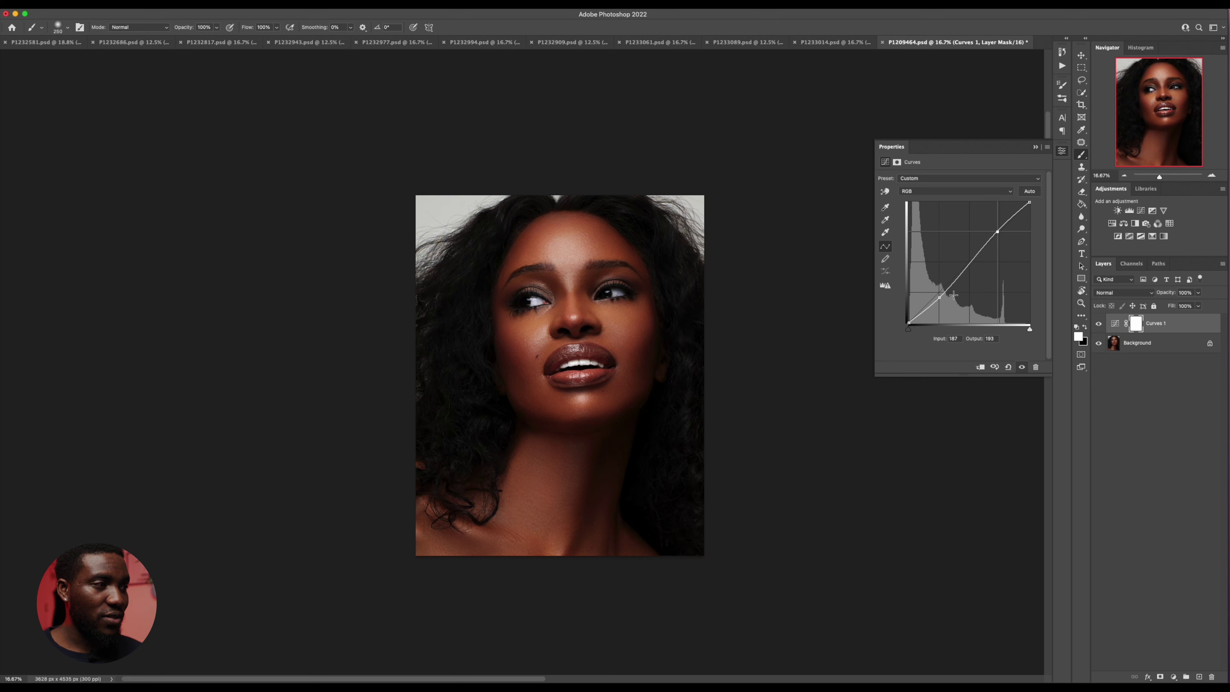
pyautogui.moveTo(941, 297); pyautogui.dragTo(937, 298)
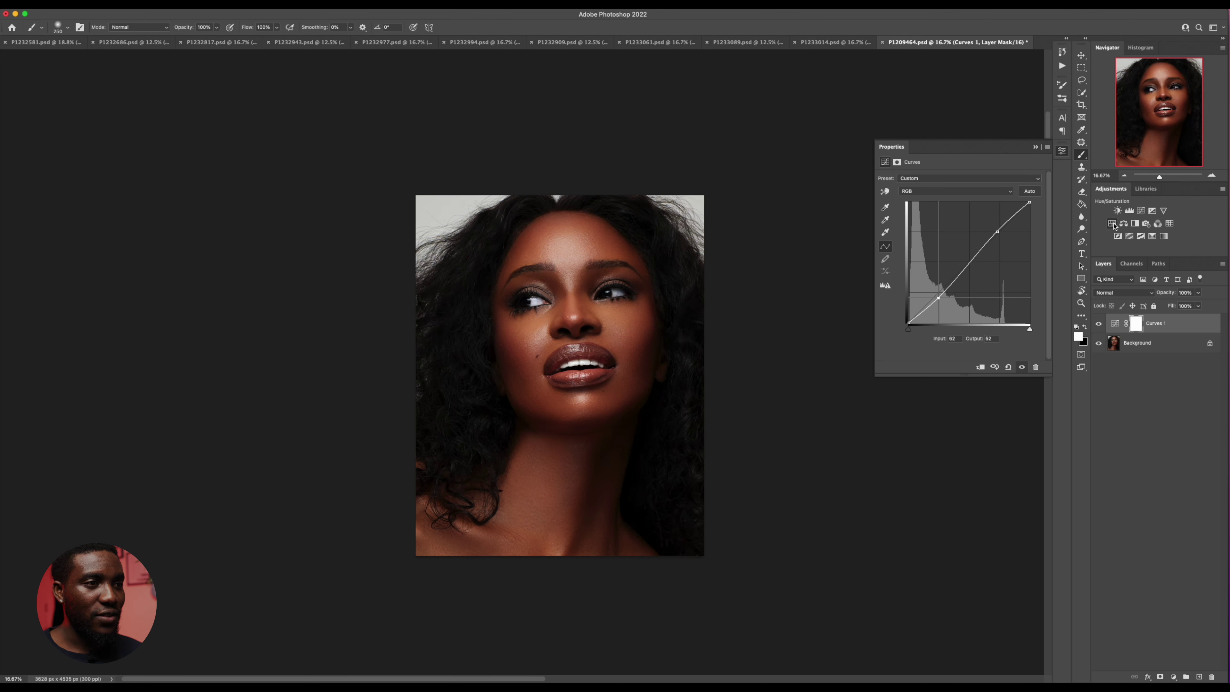
# Step: Add a Hue/Saturation adjustment layer above the Curves layer
pyautogui.click(1123, 223)
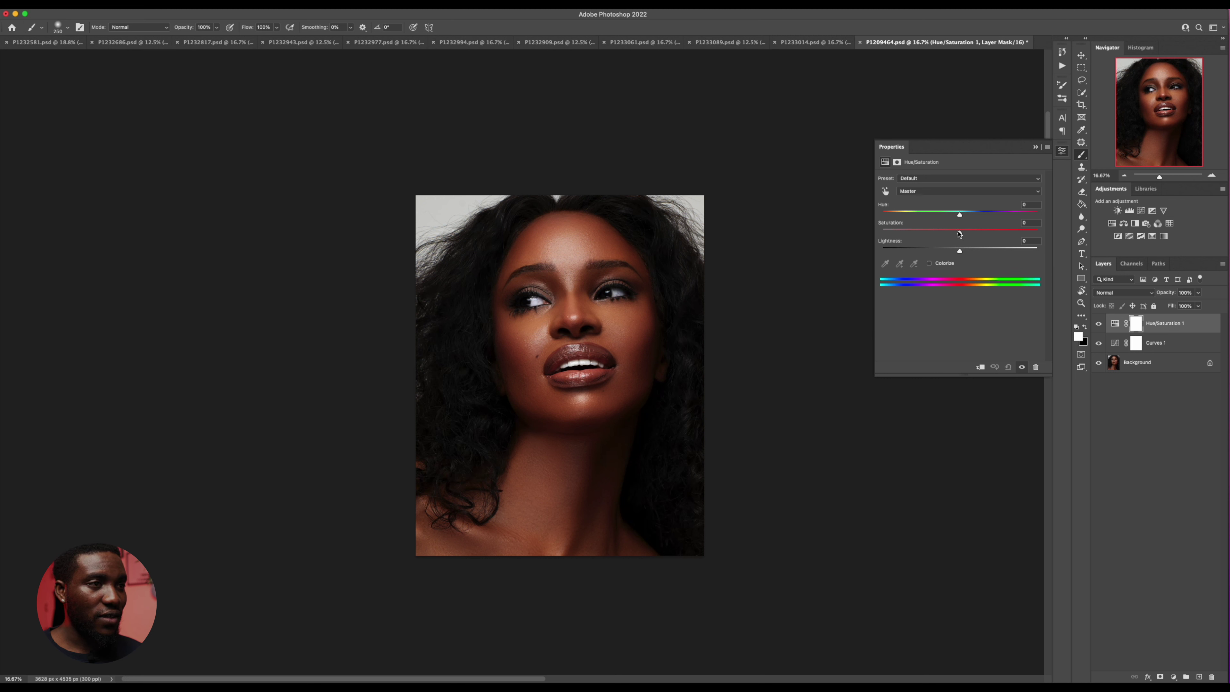
pyautogui.click(957, 192)
pyautogui.click(950, 201)
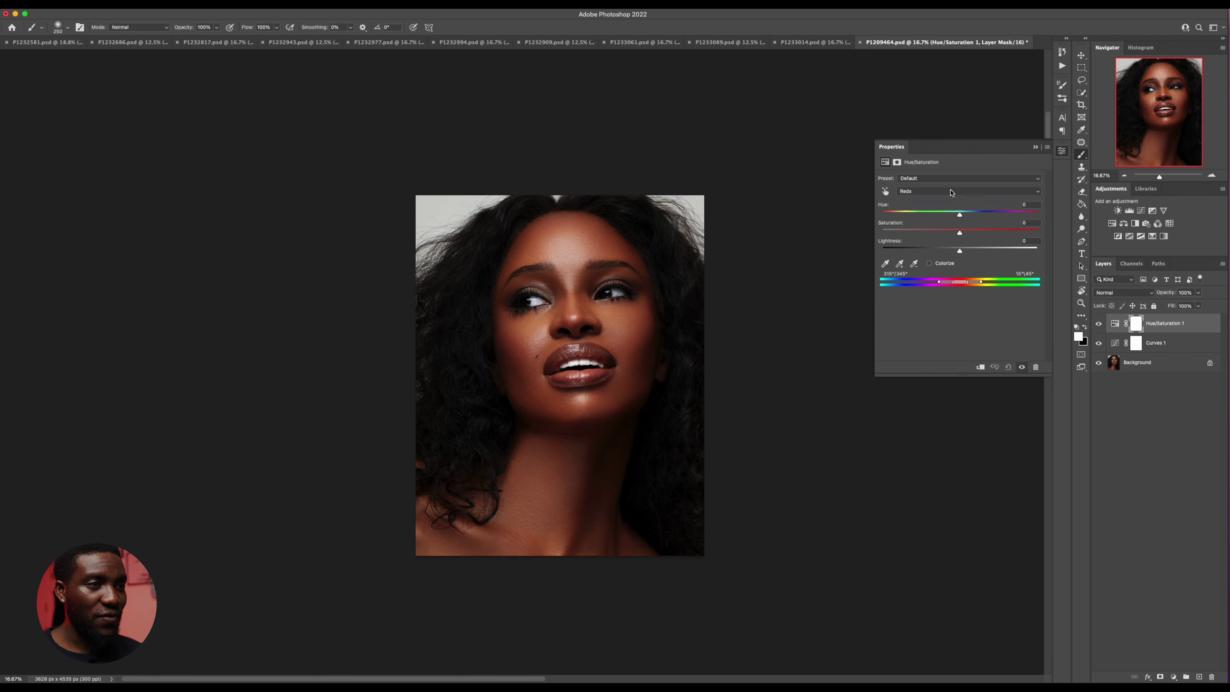
pyautogui.click(948, 192)
pyautogui.click(950, 182)
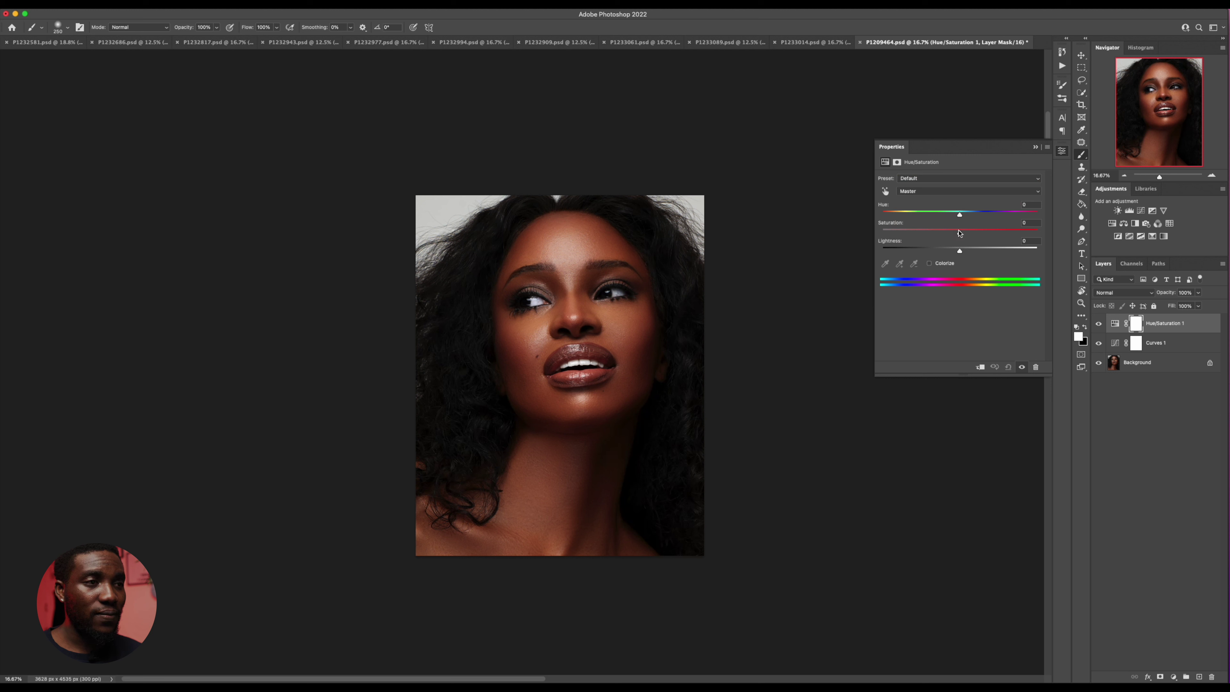
# Step: Set the Hue/Saturation layer's Master saturation to -6 and toggle the layer's visibility to compare
pyautogui.moveTo(959, 233); pyautogui.dragTo(956, 236)
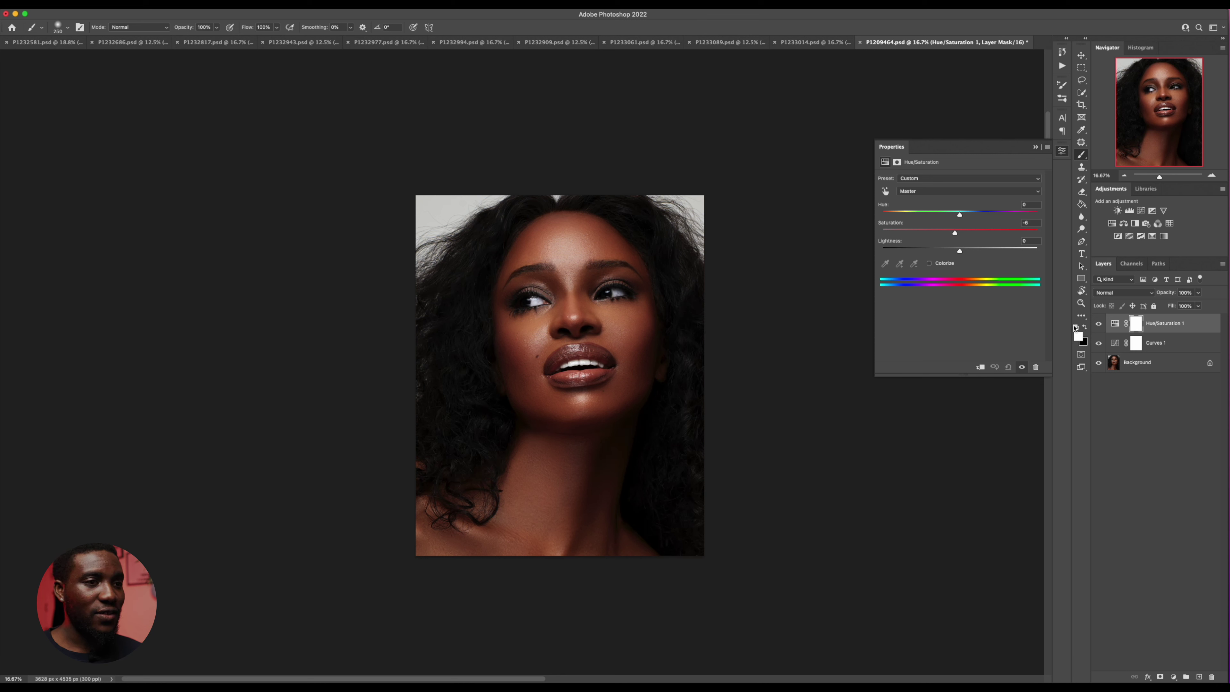
pyautogui.click(1100, 323)
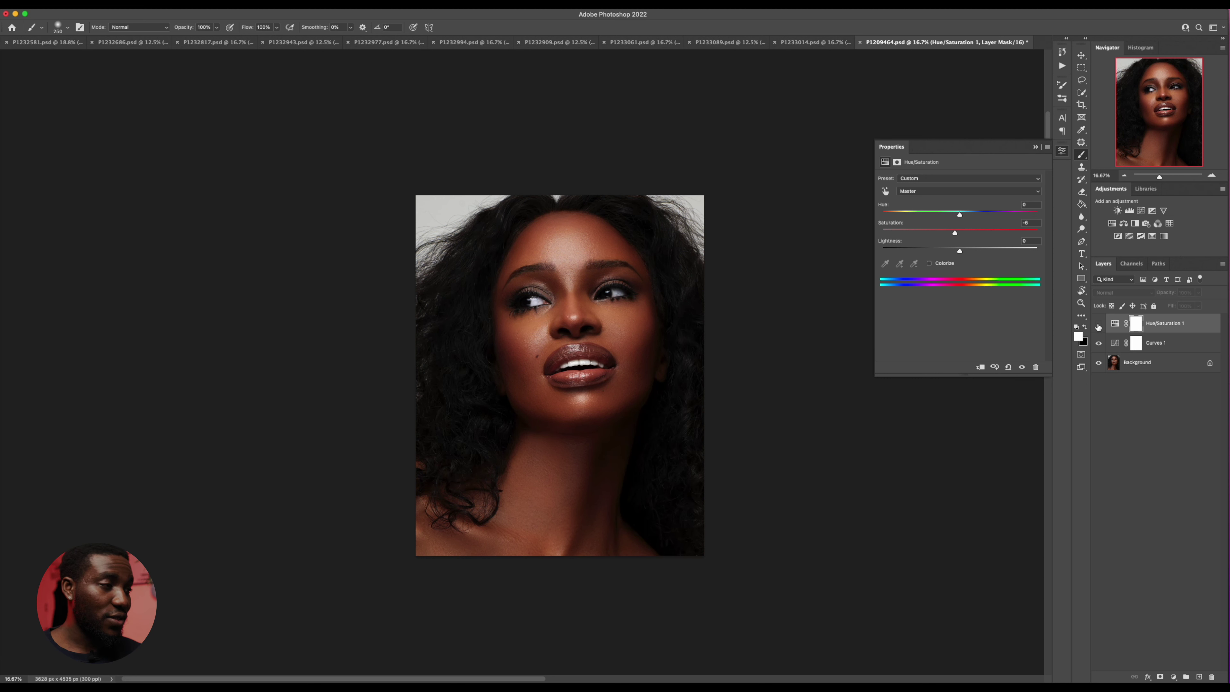
pyautogui.click(1098, 324)
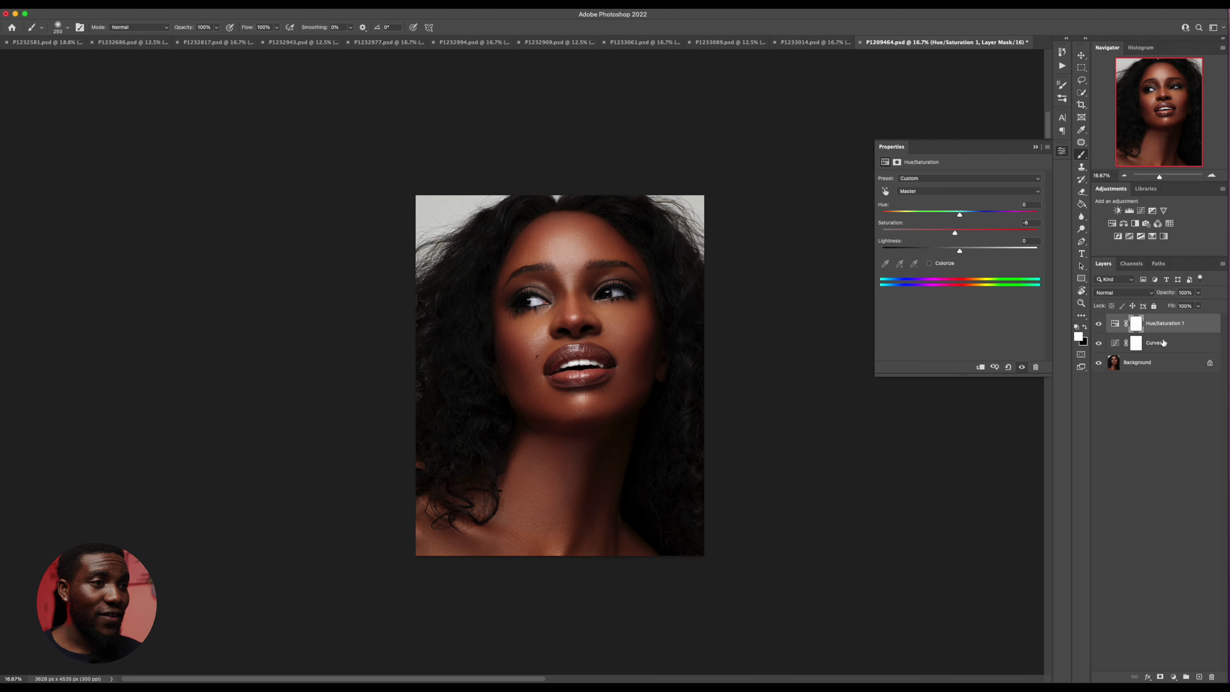
# Step: Hide the adjustment properties and stamp all visible layers into a new merged layer above the Hue/Saturation layer
pyautogui.click(1172, 348)
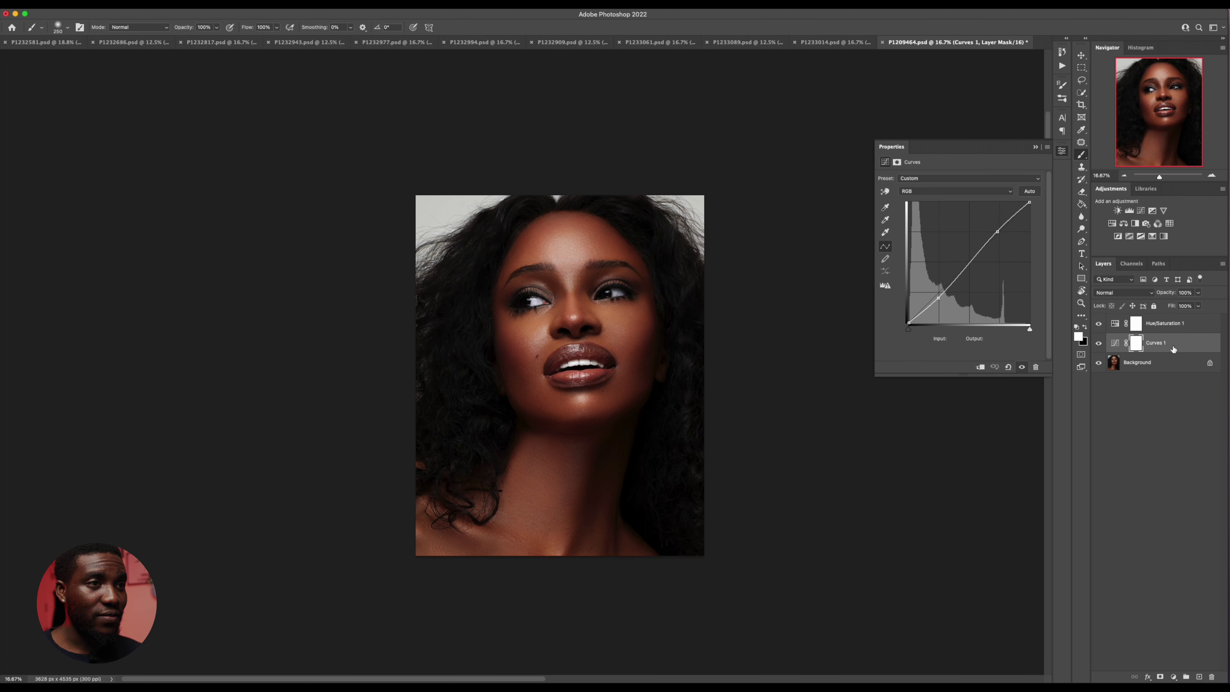
pyautogui.click(1034, 148)
pyautogui.press('super+minus')
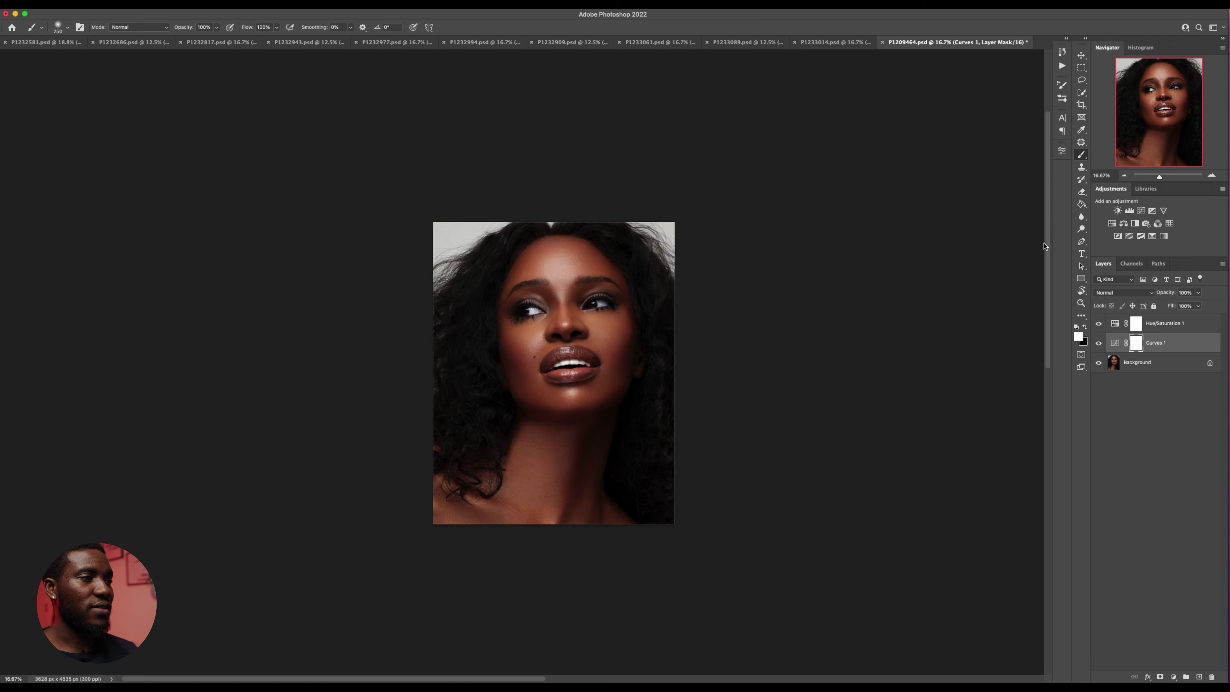
pyautogui.press('super+plus')
pyautogui.press('super+plus')
pyautogui.press('super+plus')
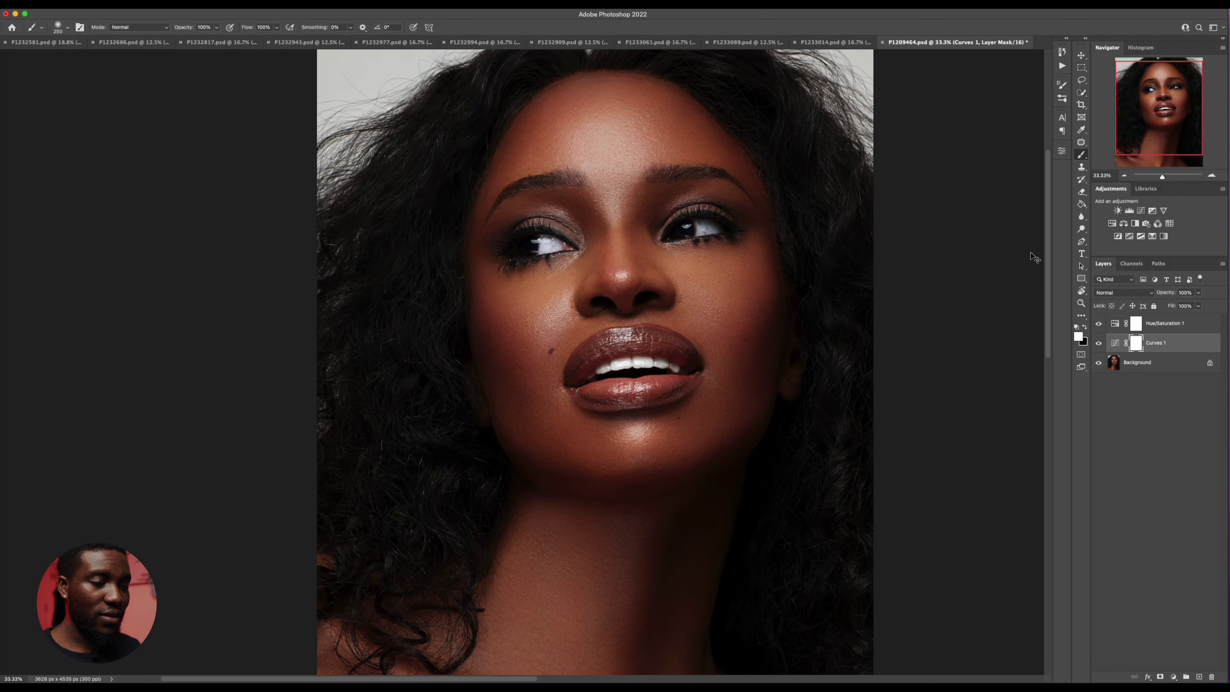
pyautogui.press('super+minus')
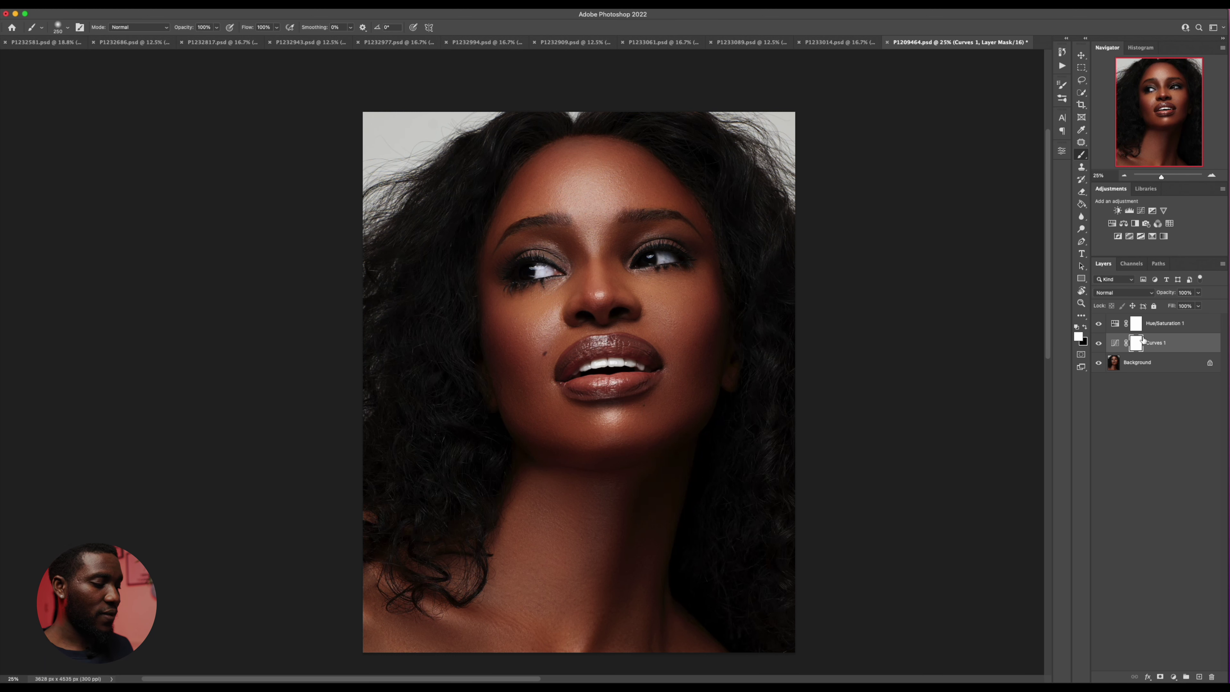
pyautogui.click(1201, 325)
pyautogui.press('super+alt+shift+e')
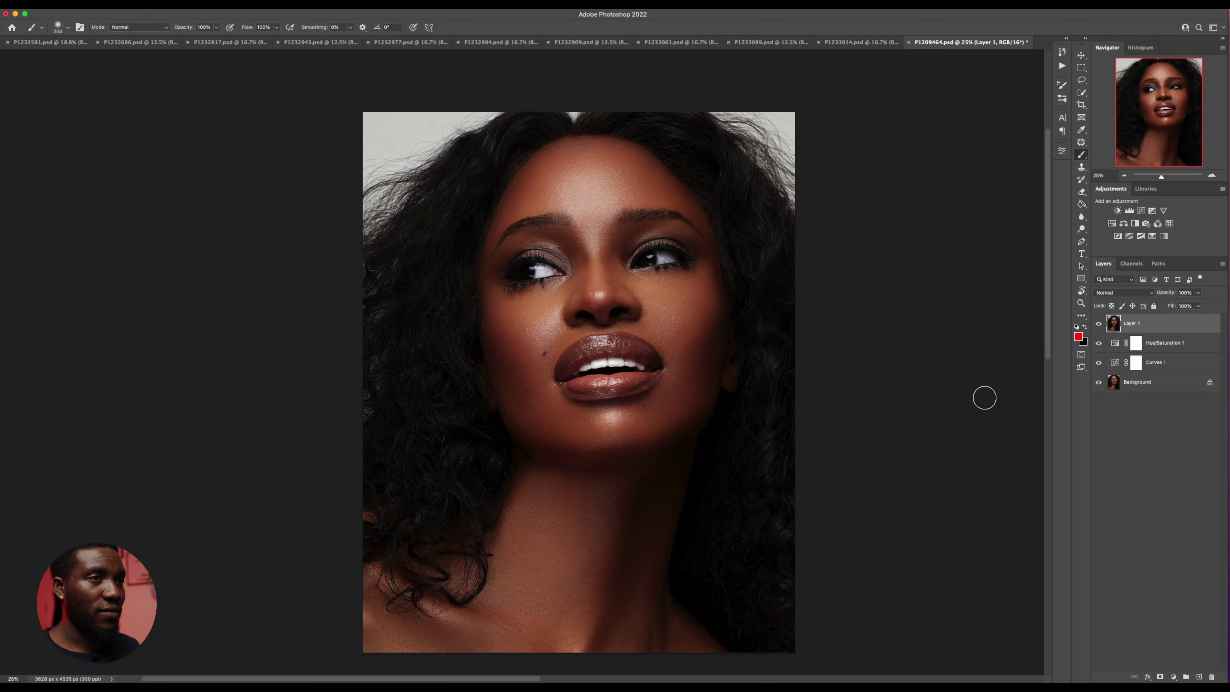
# Step: Create a history snapshot of the stamped retouch and bring the snapshots at the start of the history into view
pyautogui.click(1061, 52)
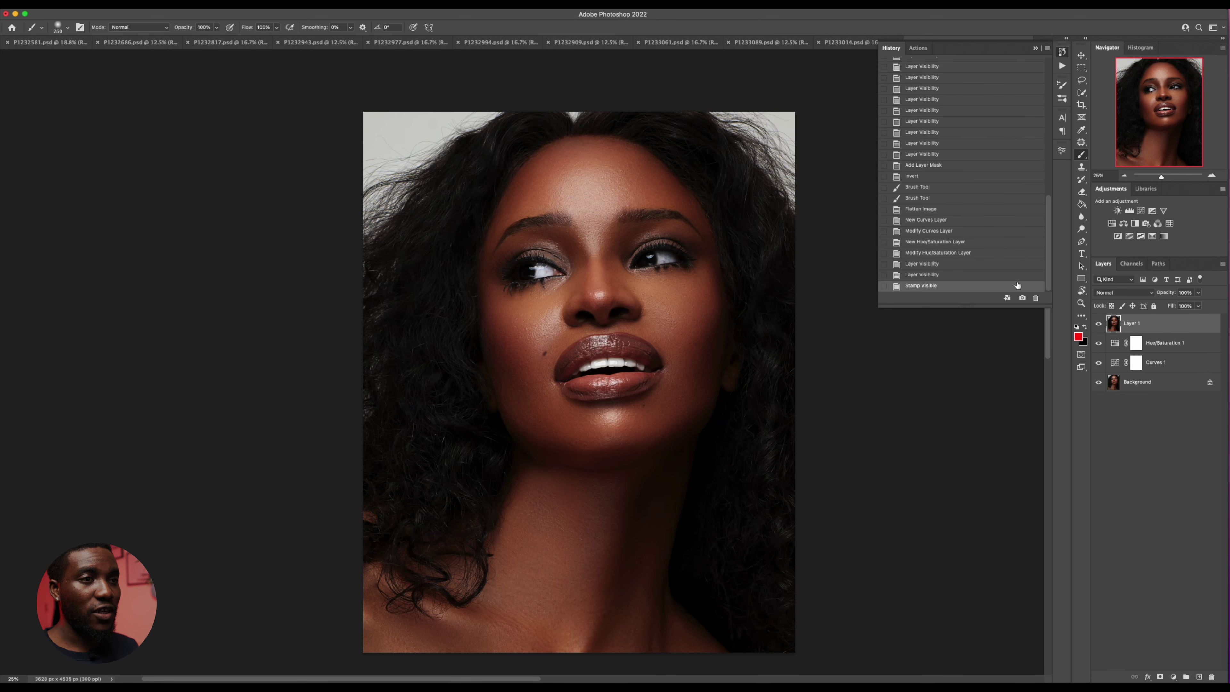
pyautogui.click(1021, 296)
pyautogui.moveTo(1047, 247); pyautogui.dragTo(1047, 109)
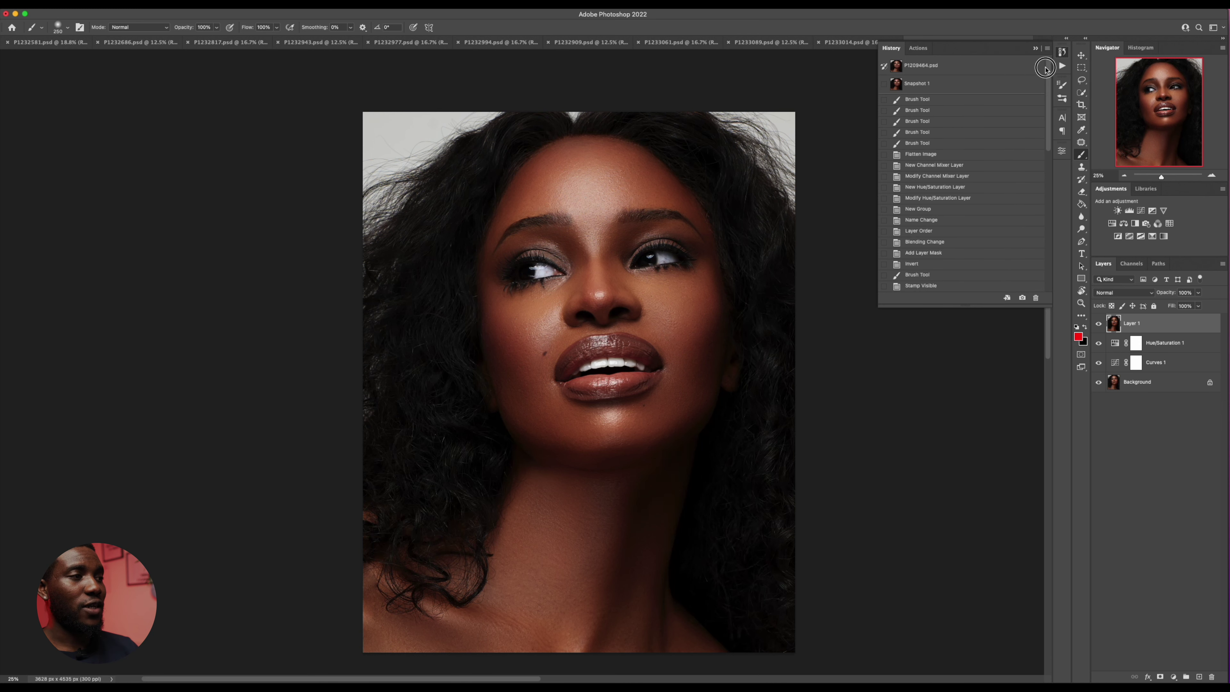
pyautogui.click(996, 116)
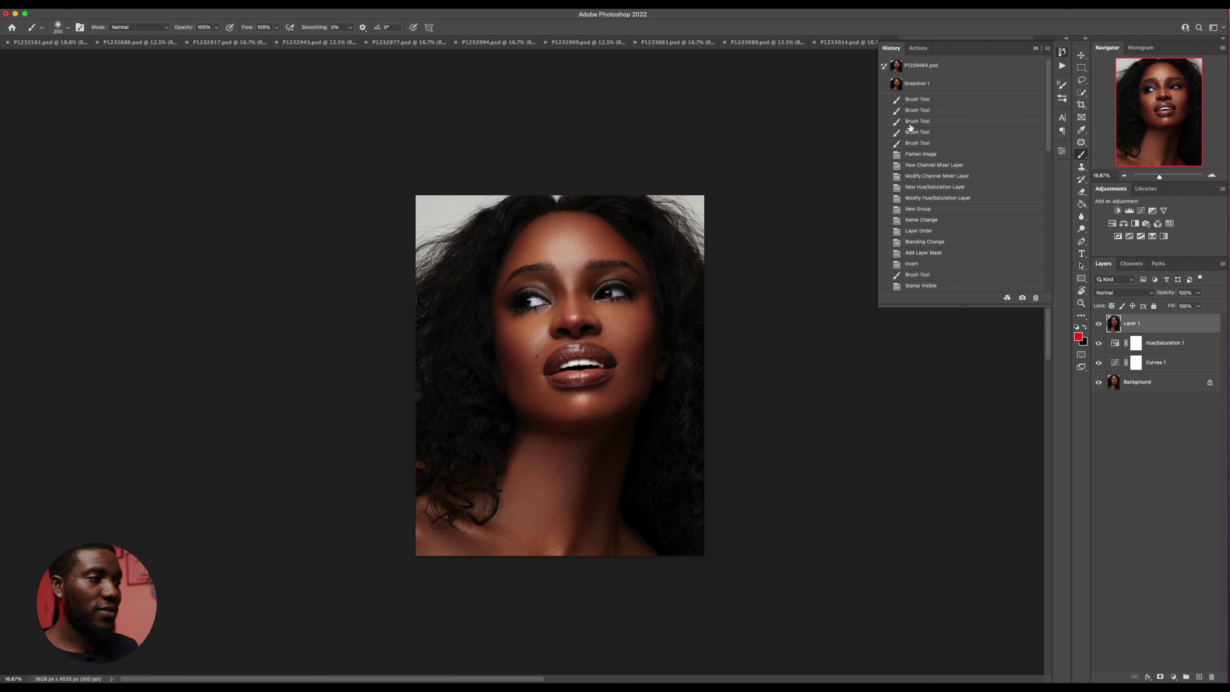